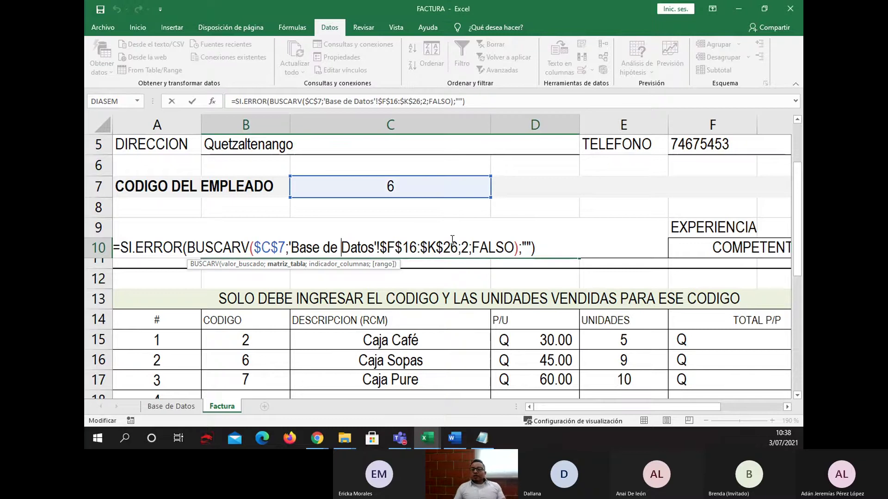
Finish with the BUSCARV formula cell, switch to the Tarea page in Google Chrome, and go back to the course section "Semana del 21 al 27 de junio 2021"
{"action": "key", "text": "Return"}
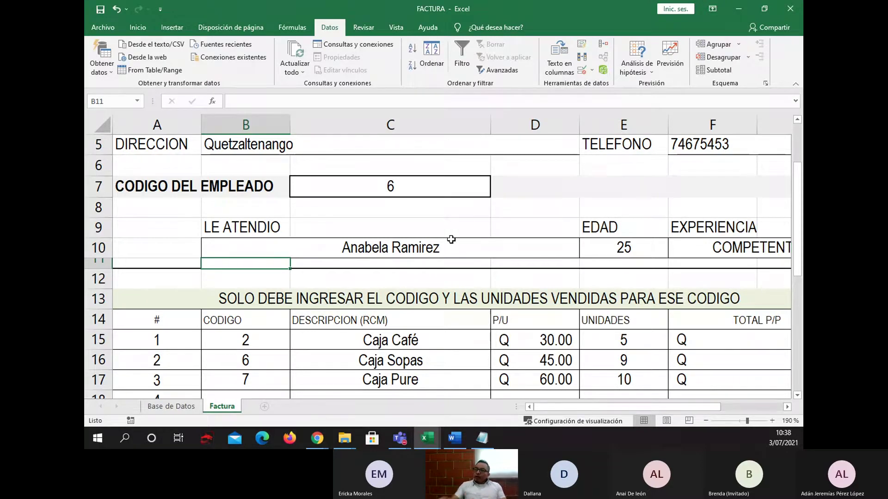
{"action": "mouse_move", "coordinate": [311, 436]}
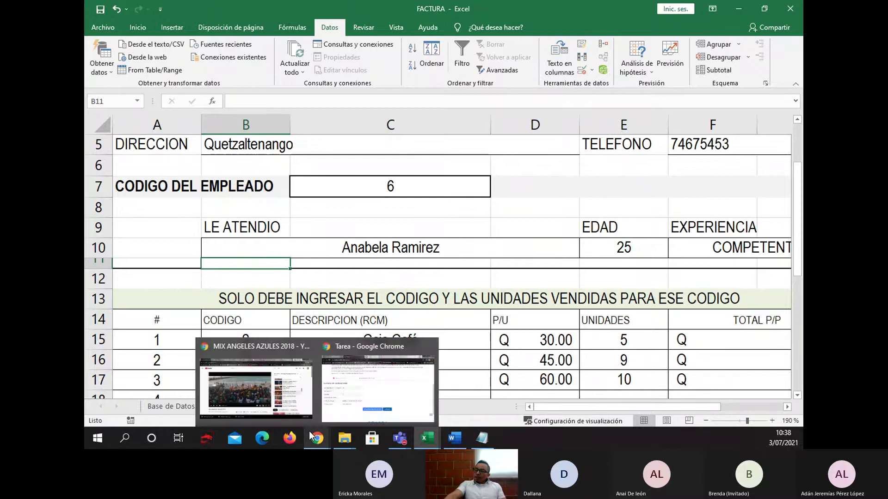
{"action": "left_click", "coordinate": [373, 392]}
{"action": "scroll", "coordinate": [383, 268], "scroll_direction": "up", "scroll_amount": 5}
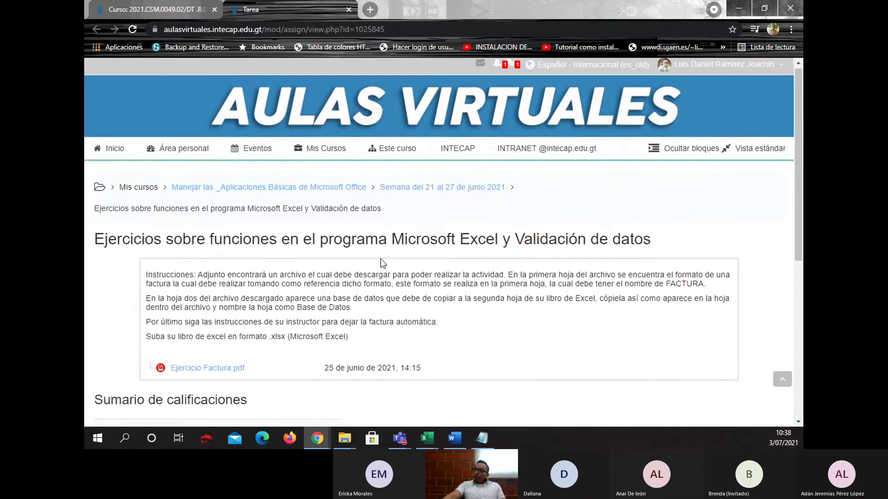
{"action": "left_click", "coordinate": [398, 191]}
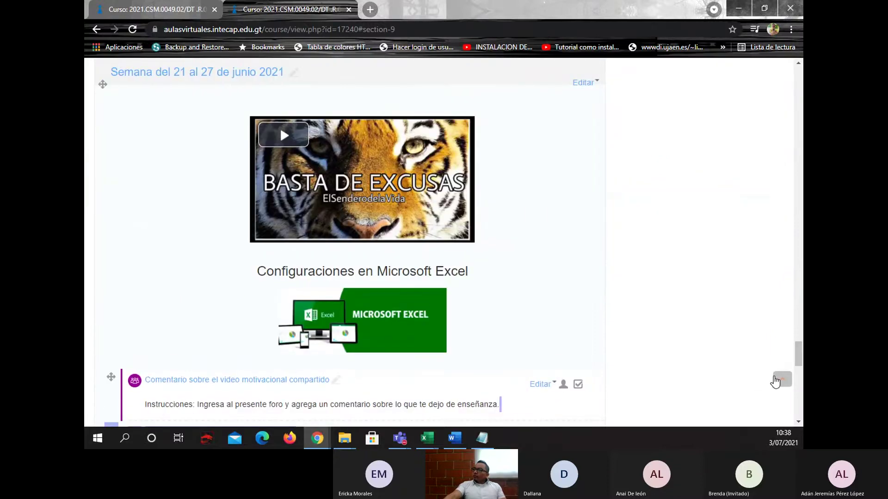
Turn off editing mode for the course page
{"action": "left_click", "coordinate": [781, 380]}
{"action": "left_click", "coordinate": [739, 173]}
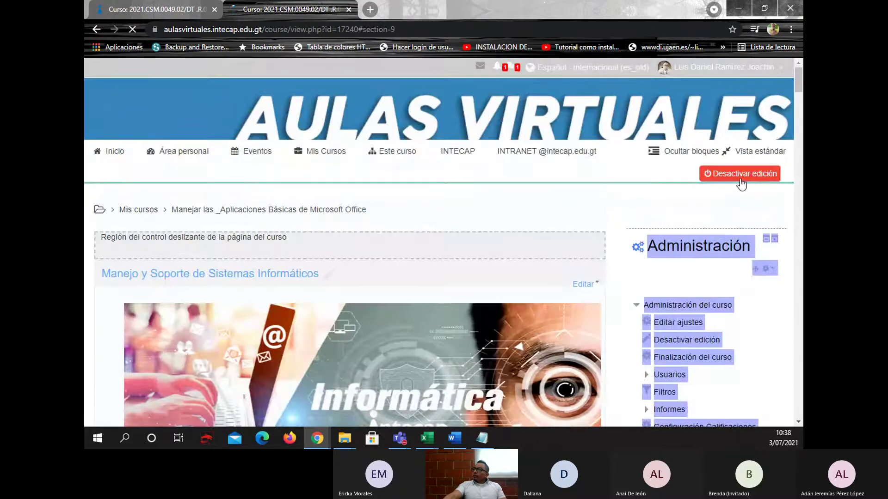
Open "Tutorial Informes dinámicos en Microsoft Excel" from the 21 al 27 de junio week in a new browser tab and show its video full screen
{"action": "scroll", "coordinate": [625, 293], "scroll_direction": "down", "scroll_amount": 20}
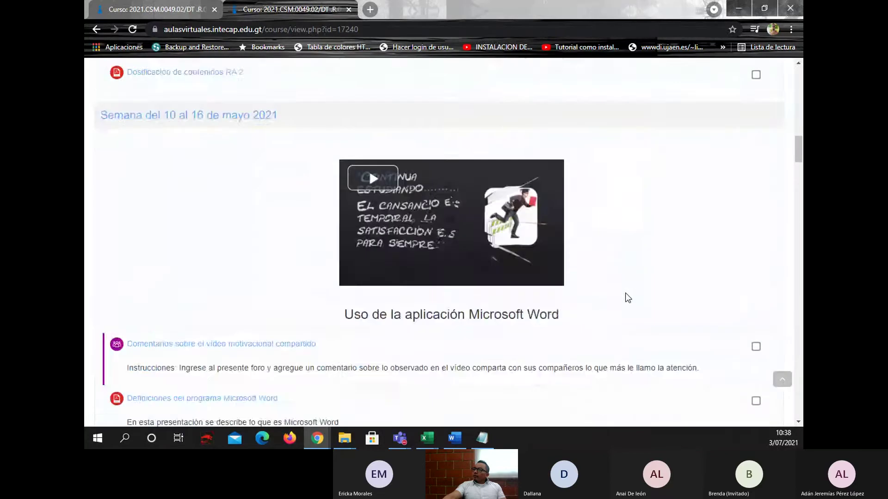
{"action": "scroll", "coordinate": [625, 292], "scroll_direction": "down", "scroll_amount": 20}
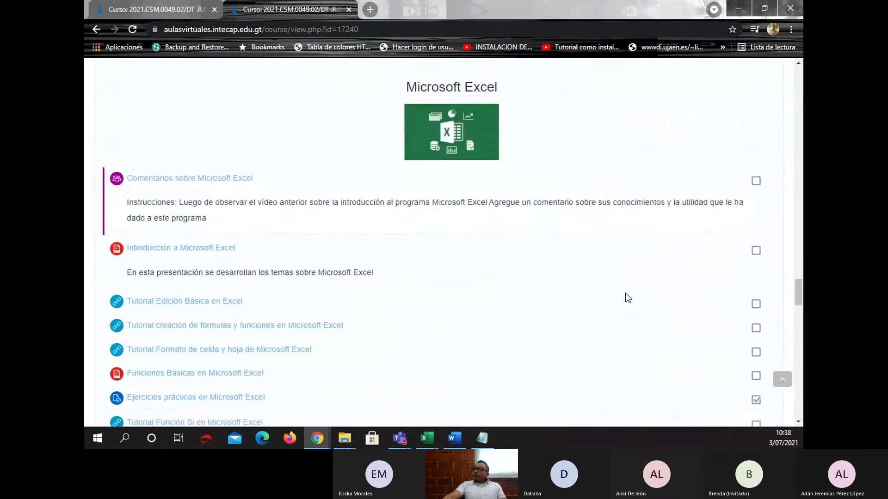
{"action": "scroll", "coordinate": [625, 292], "scroll_direction": "down", "scroll_amount": 20}
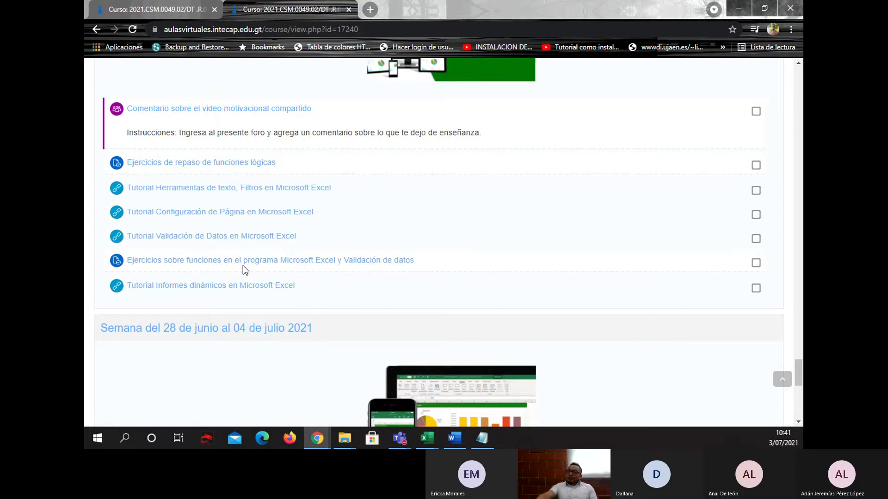
{"action": "right_click", "coordinate": [252, 290]}
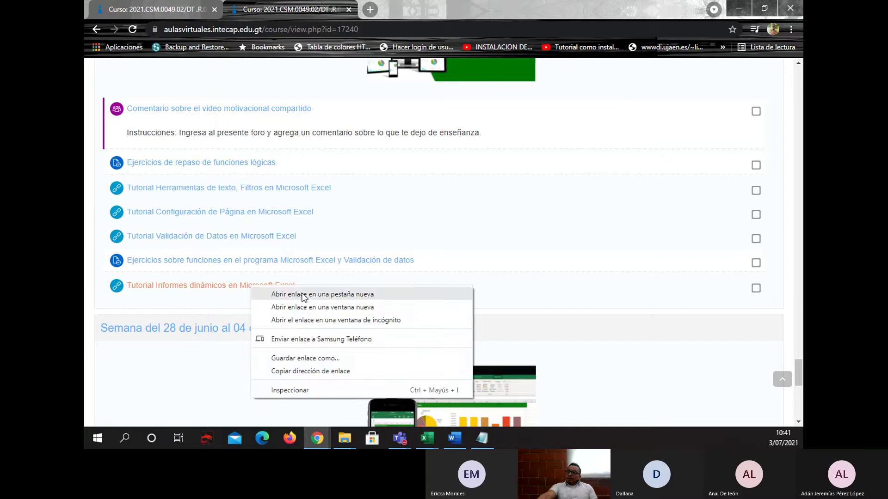
{"action": "left_click", "coordinate": [302, 295]}
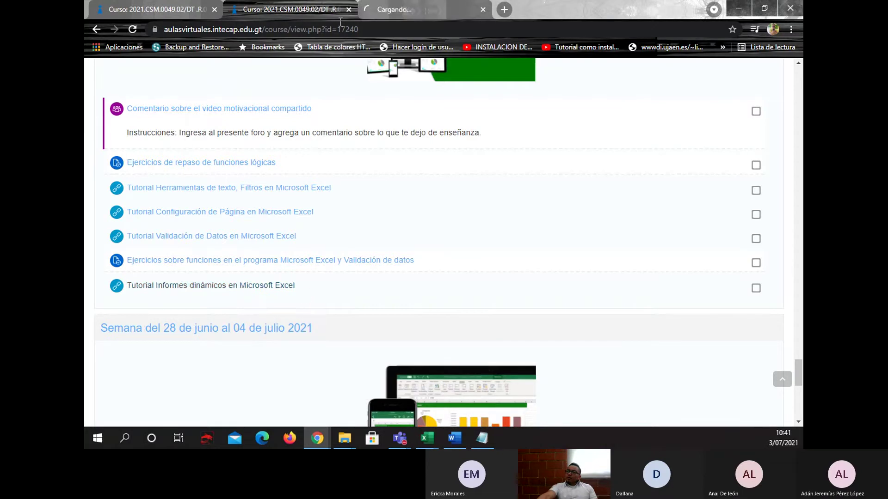
{"action": "left_click", "coordinate": [397, 10]}
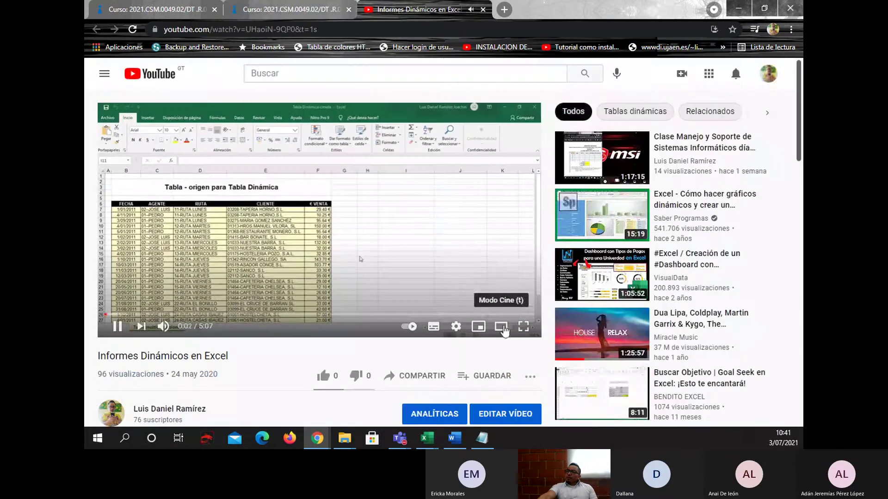
{"action": "left_click", "coordinate": [522, 328]}
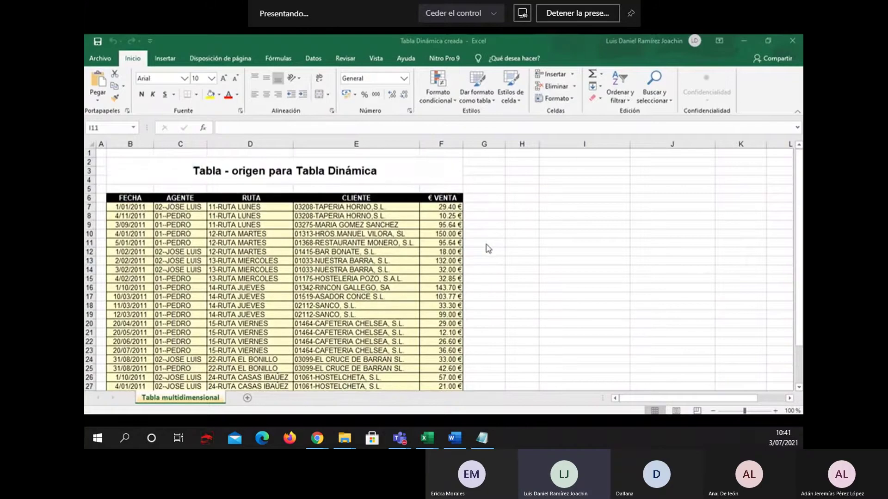
Create a pivot table from range $B$6:$F$32 of the Tabla multidimensional sheet, placed in a new worksheet
{"action": "scroll", "coordinate": [487, 248], "scroll_direction": "down", "scroll_amount": 1}
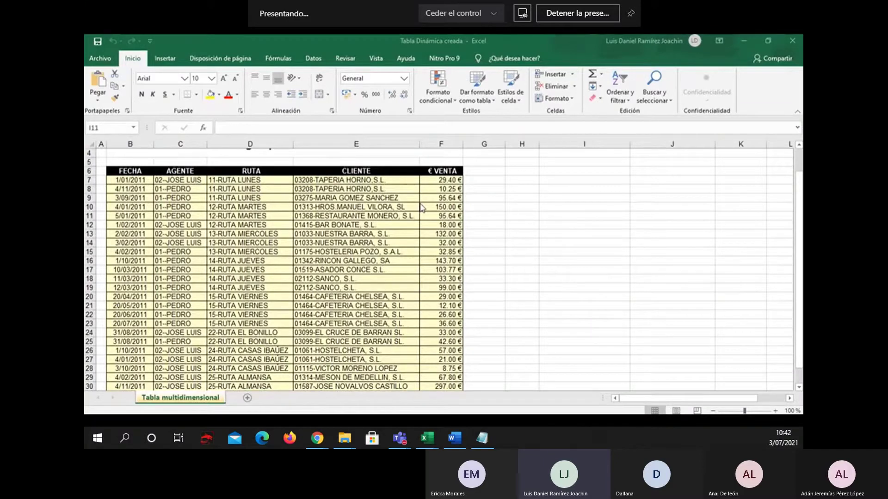
{"action": "left_click", "coordinate": [174, 61]}
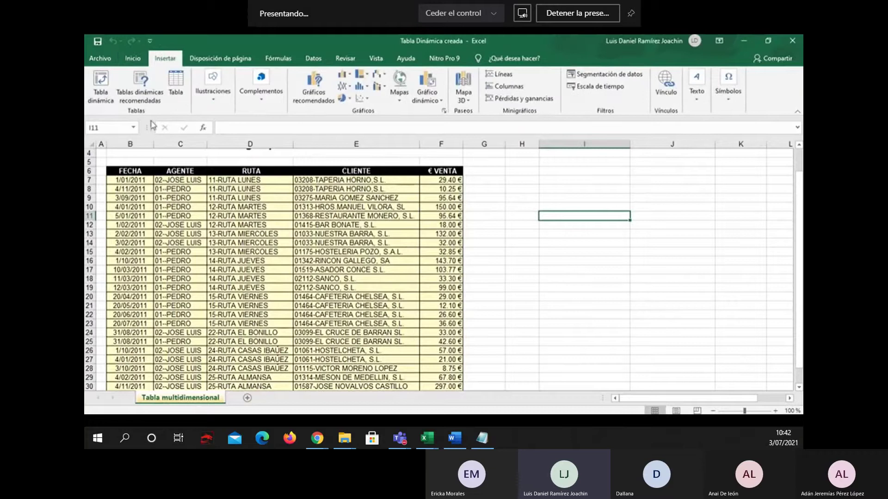
{"action": "left_click", "coordinate": [103, 89]}
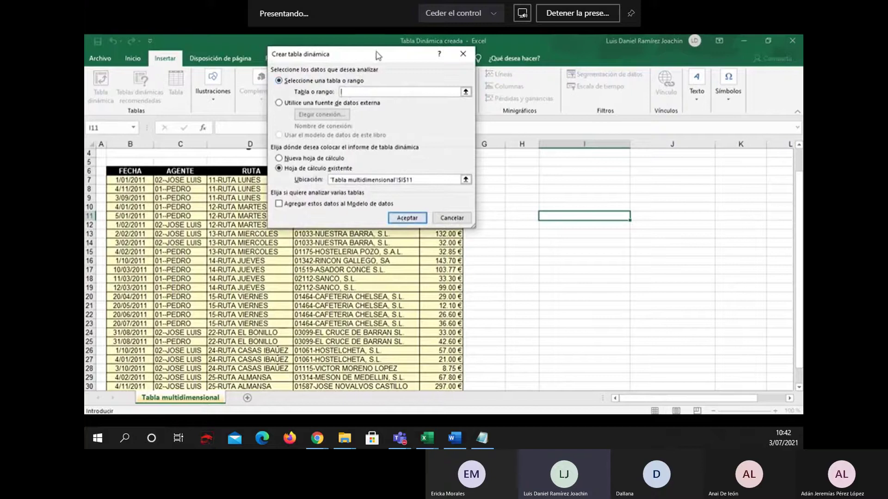
{"action": "left_click_drag", "start_coordinate": [378, 55], "coordinate": [587, 112]}
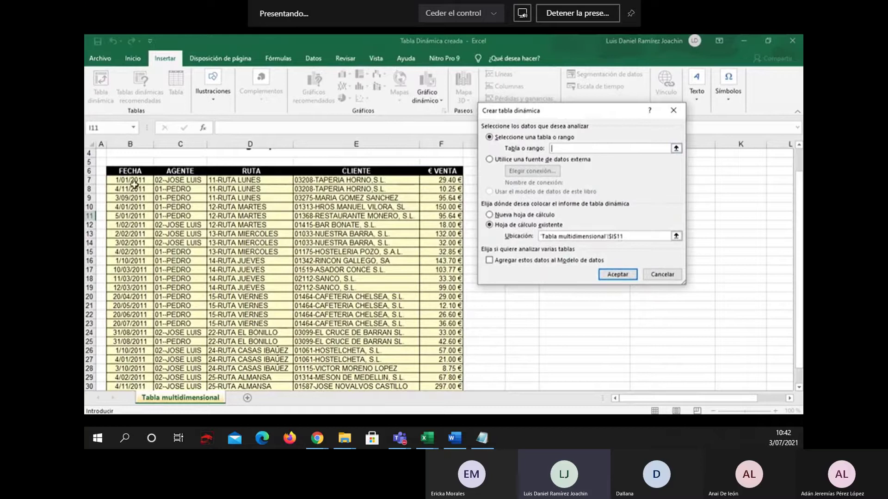
{"action": "left_click_drag", "start_coordinate": [130, 171], "coordinate": [431, 361]}
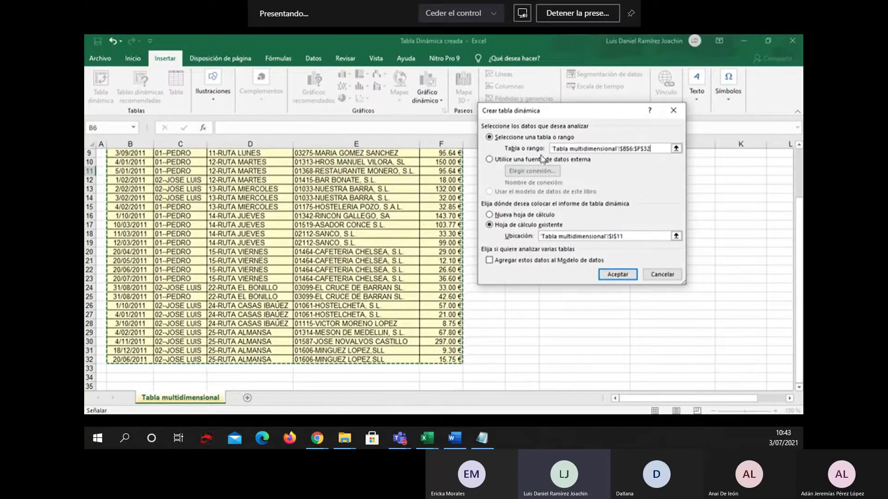
{"action": "left_click", "coordinate": [526, 217]}
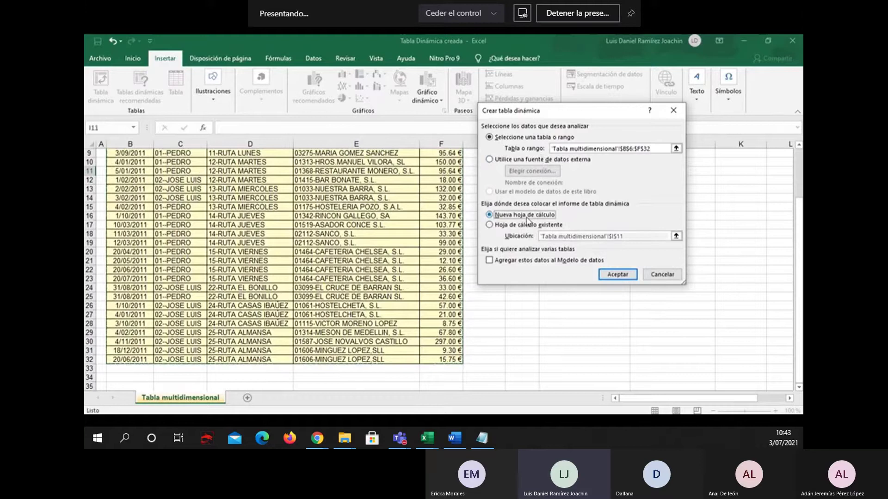
{"action": "left_click", "coordinate": [625, 276]}
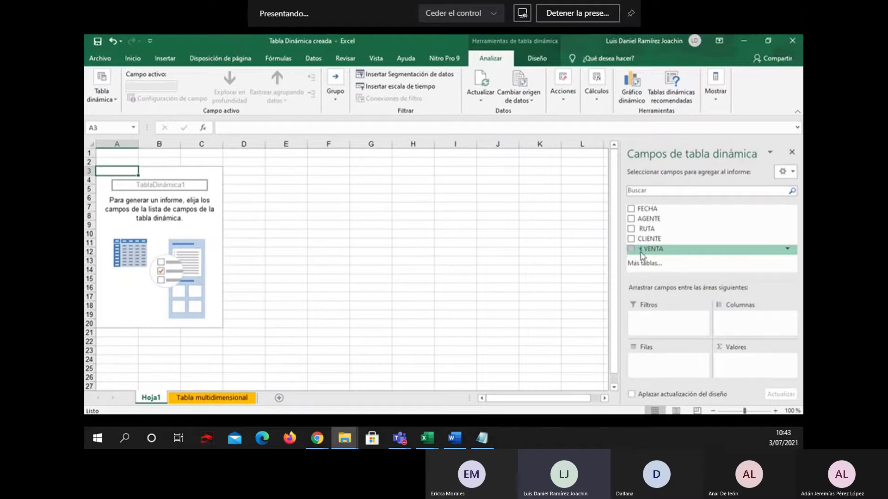
Add the FECHA, AGENTE and € VENTA fields to the pivot table
{"action": "left_click", "coordinate": [631, 209]}
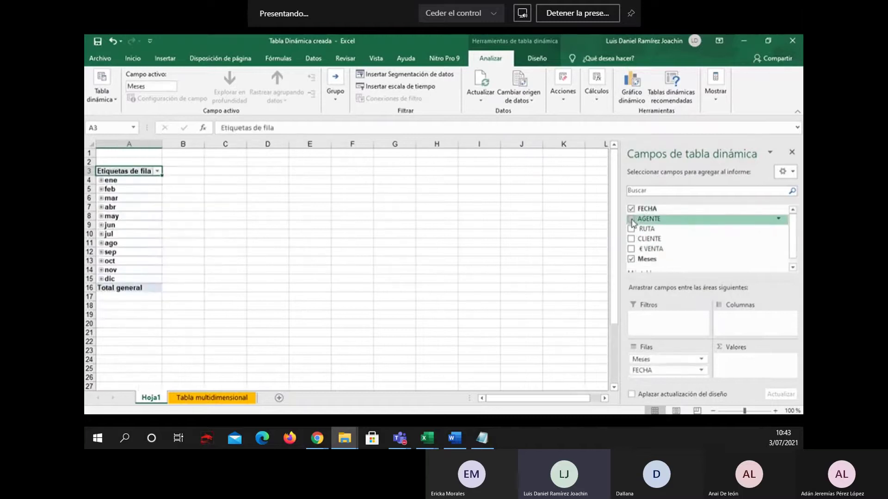
{"action": "left_click", "coordinate": [632, 220]}
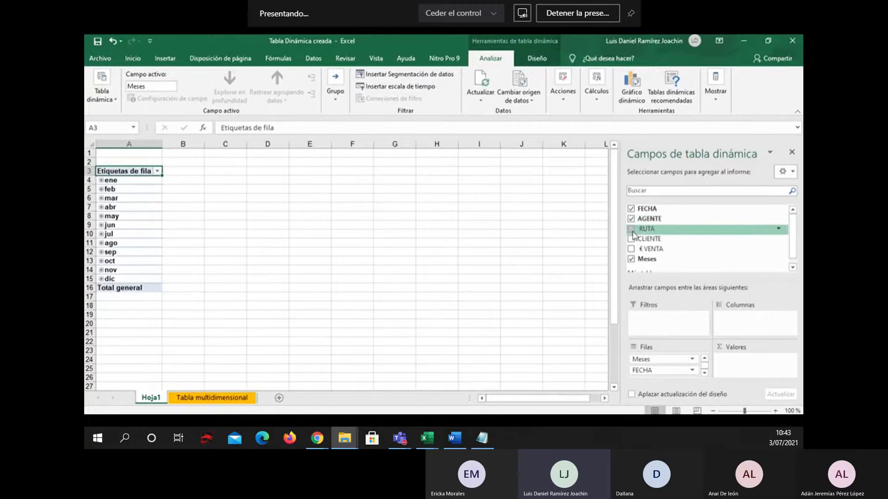
{"action": "left_click", "coordinate": [631, 248]}
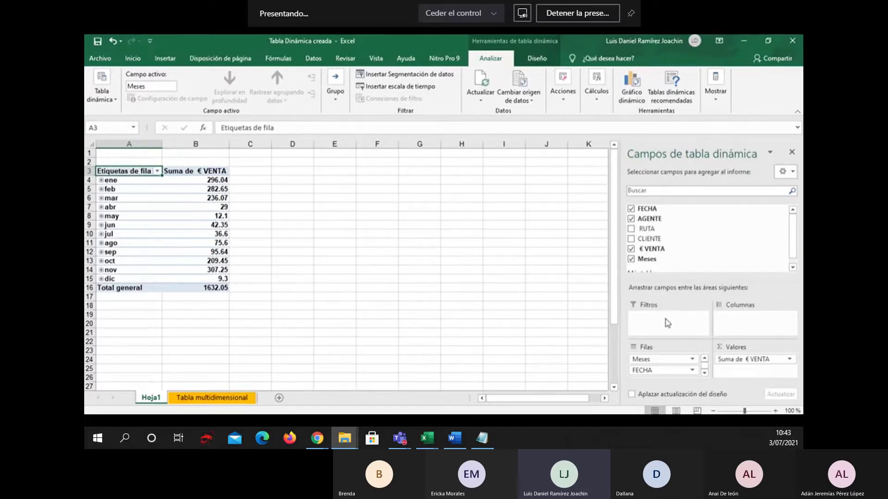
Move the AGENTE field from the pivot table's rows to its columns and remove FECHA, keeping Meses as the row field
{"action": "left_click", "coordinate": [705, 373]}
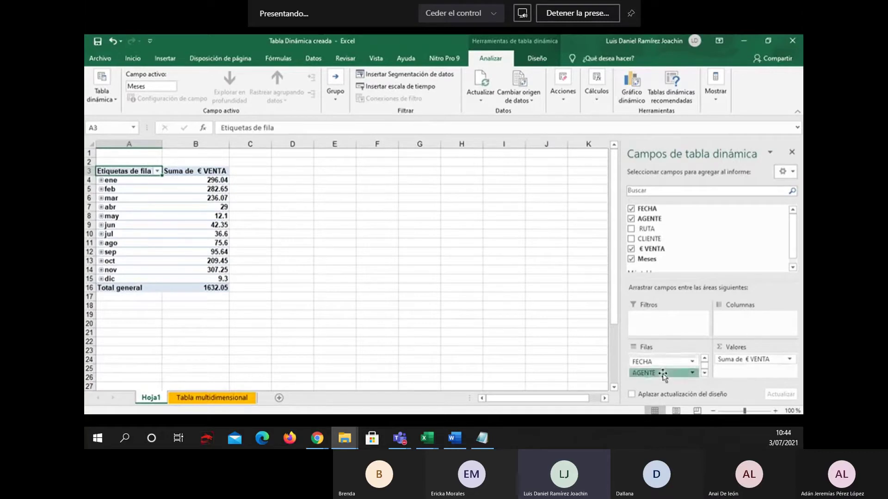
{"action": "left_click_drag", "start_coordinate": [663, 375], "coordinate": [742, 326]}
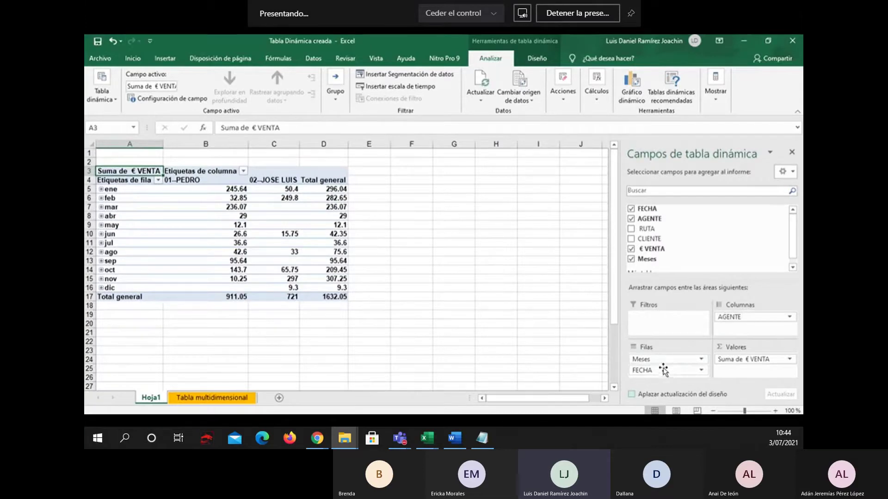
{"action": "left_click", "coordinate": [632, 210]}
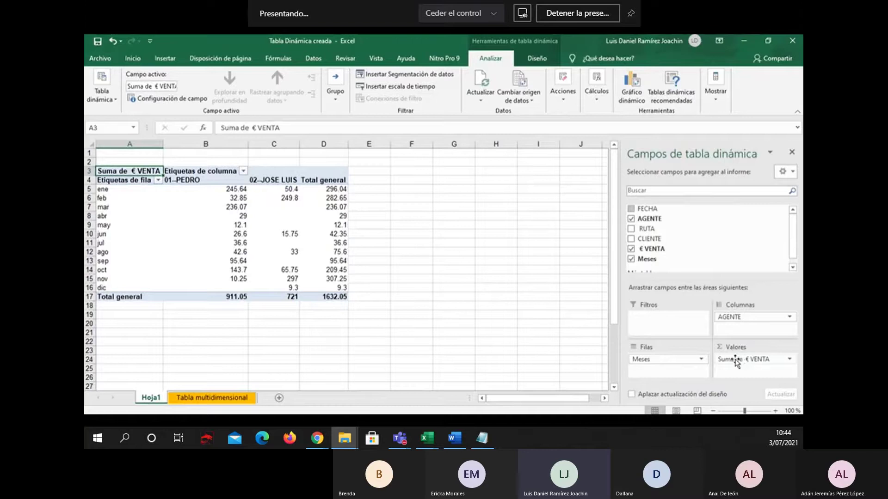
Change the value field settings of € VENTA so it is summarized by Máx
{"action": "left_click", "coordinate": [790, 363]}
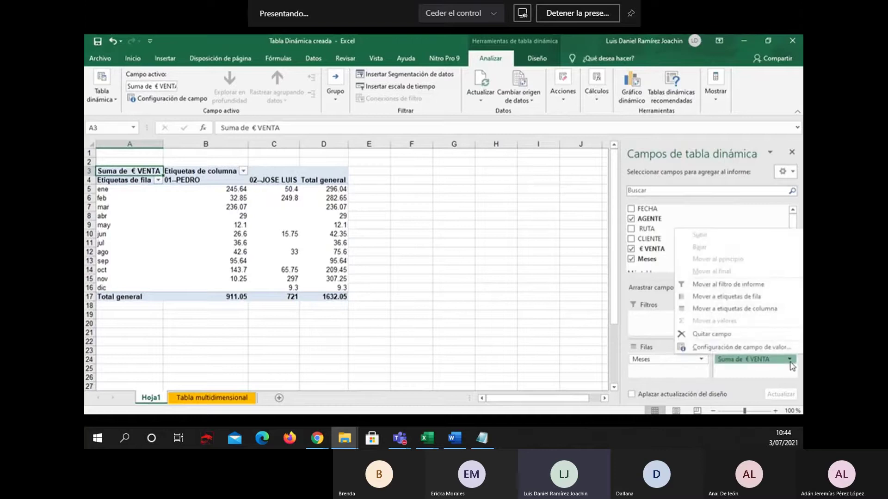
{"action": "left_click", "coordinate": [769, 348]}
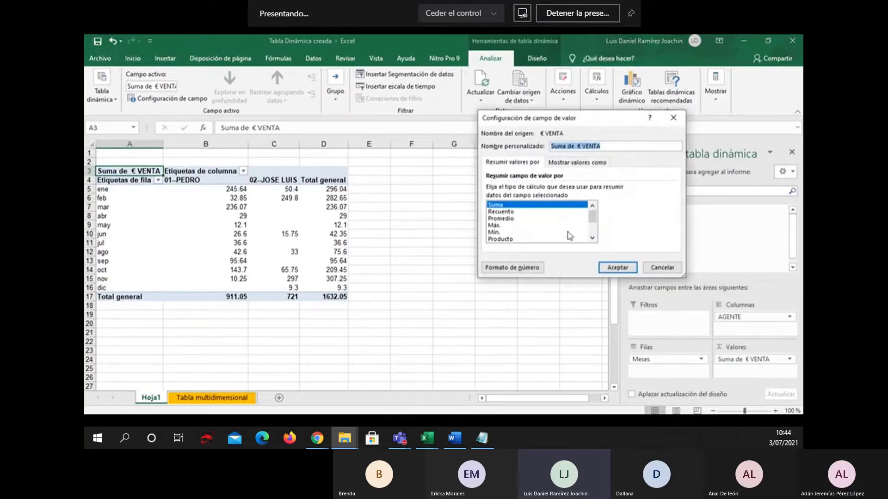
{"action": "left_click", "coordinate": [502, 226]}
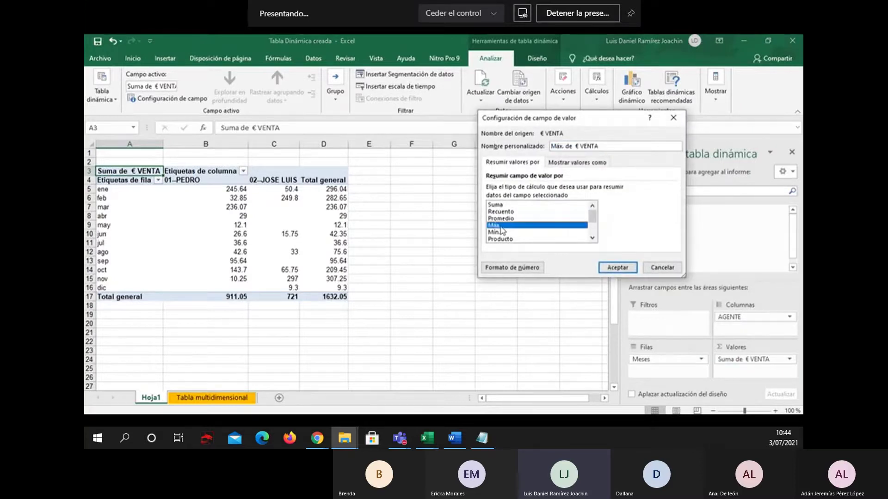
{"action": "left_click", "coordinate": [606, 268]}
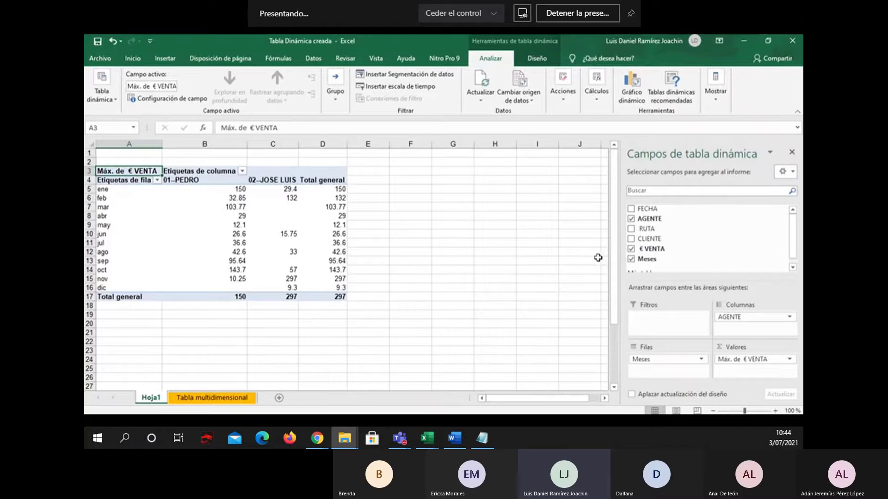
Add RUTA to the pivot table as a report filter and filter it to 13-RUTA MIERCOLES
{"action": "left_click", "coordinate": [630, 229]}
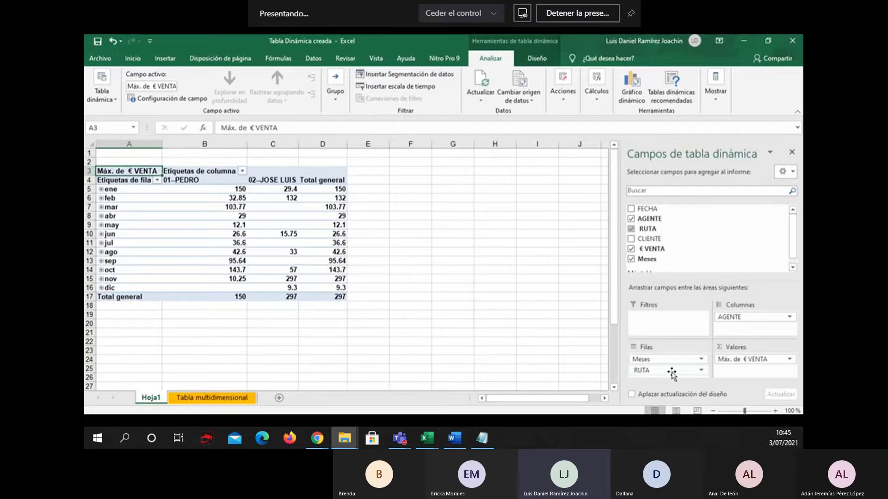
{"action": "left_click_drag", "start_coordinate": [672, 373], "coordinate": [669, 323]}
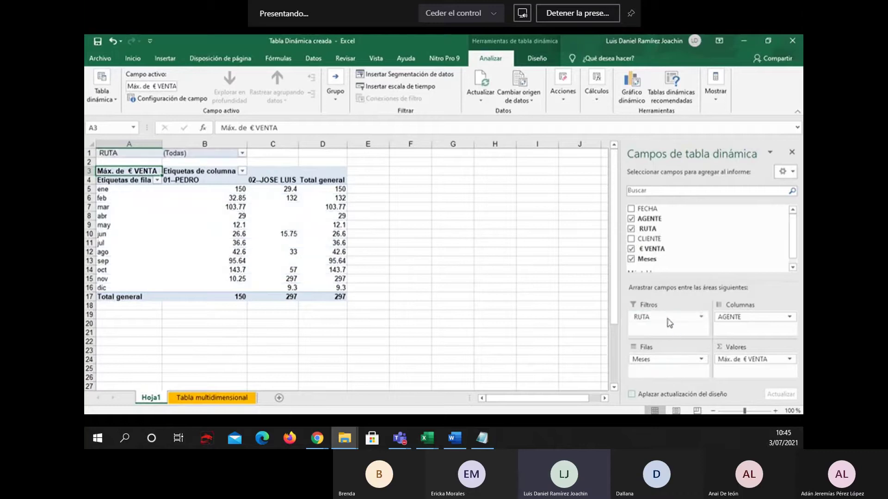
{"action": "left_click", "coordinate": [243, 156]}
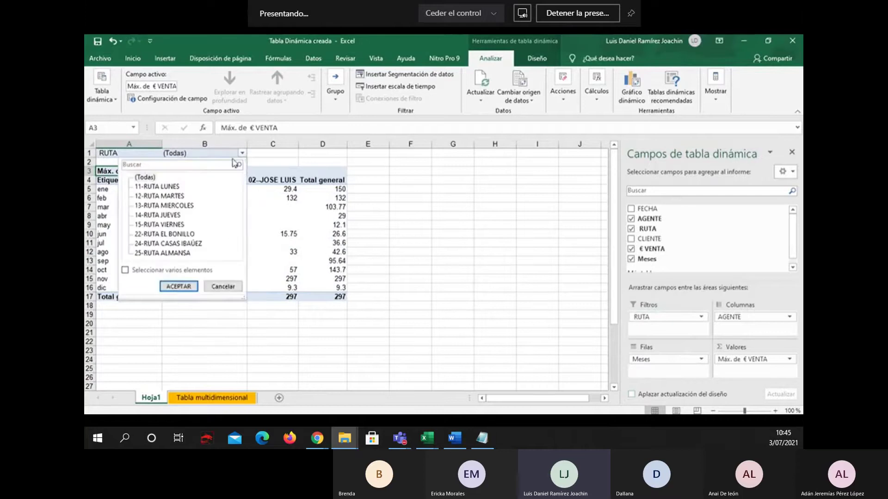
{"action": "left_click", "coordinate": [181, 209]}
{"action": "left_click", "coordinate": [179, 286]}
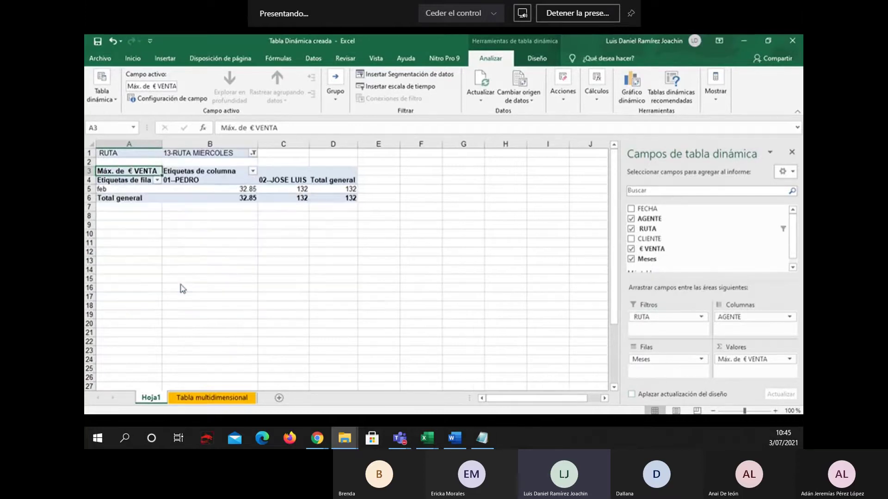
Change the pivot table's RUTA report filter to 14-RUTA JUEVES and select October's maximum sale
{"action": "left_click_drag", "start_coordinate": [123, 190], "coordinate": [319, 187]}
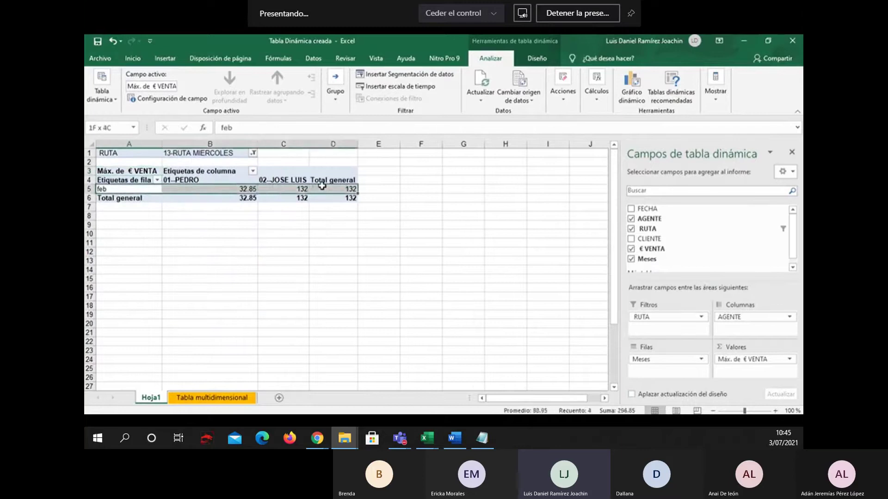
{"action": "left_click", "coordinate": [254, 153]}
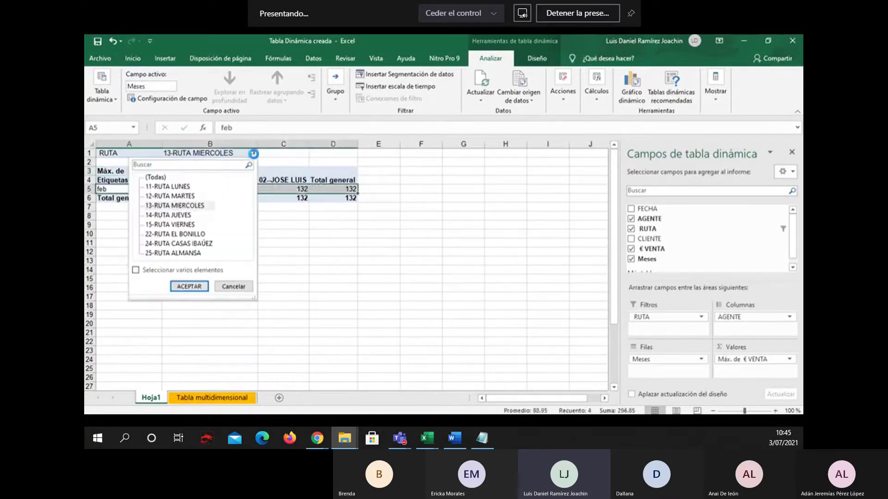
{"action": "left_click", "coordinate": [186, 216]}
{"action": "left_click", "coordinate": [188, 287]}
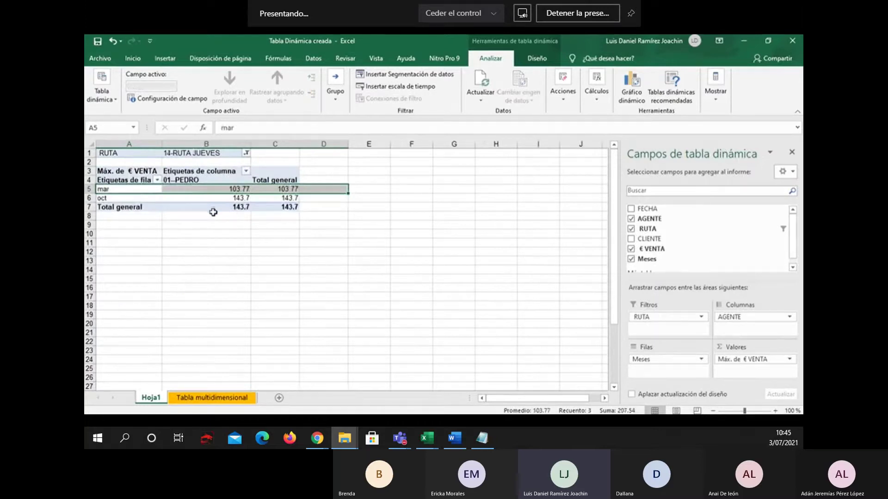
{"action": "left_click", "coordinate": [211, 197]}
{"action": "mouse_move", "coordinate": [218, 198]}
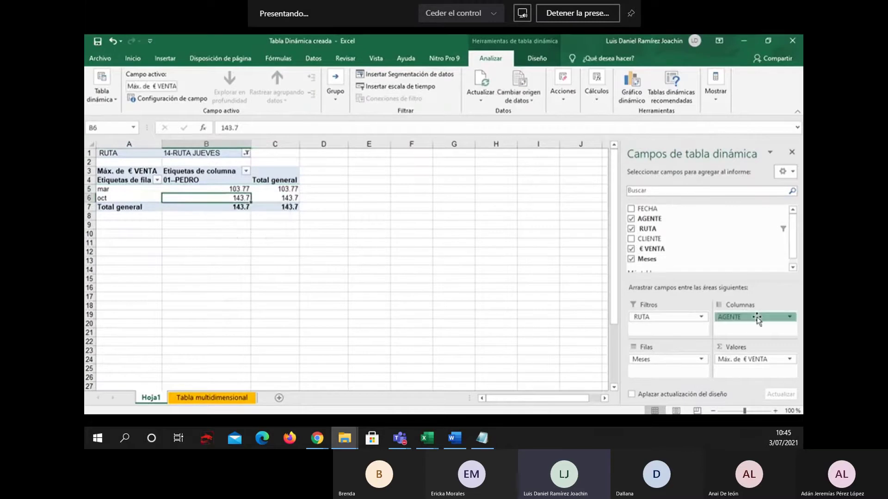
Swap the pivot fields so AGENTE is in the rows and Meses in the columns, and remove the RUTA filter
{"action": "left_click_drag", "start_coordinate": [753, 317], "coordinate": [665, 365]}
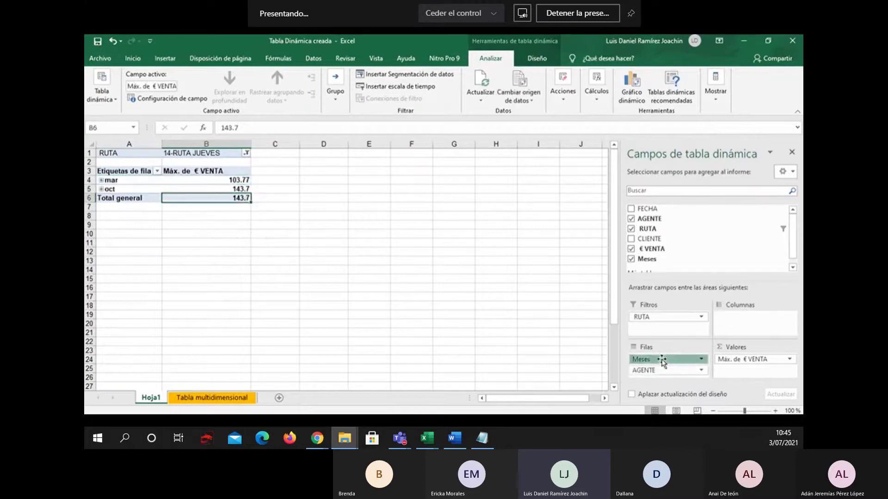
{"action": "left_click_drag", "start_coordinate": [734, 328], "coordinate": [733, 329]}
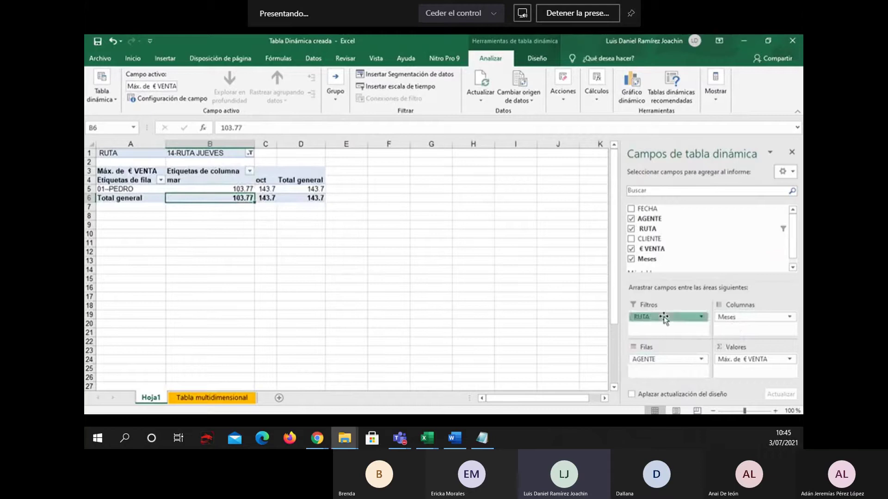
{"action": "left_click_drag", "start_coordinate": [682, 281], "coordinate": [686, 259]}
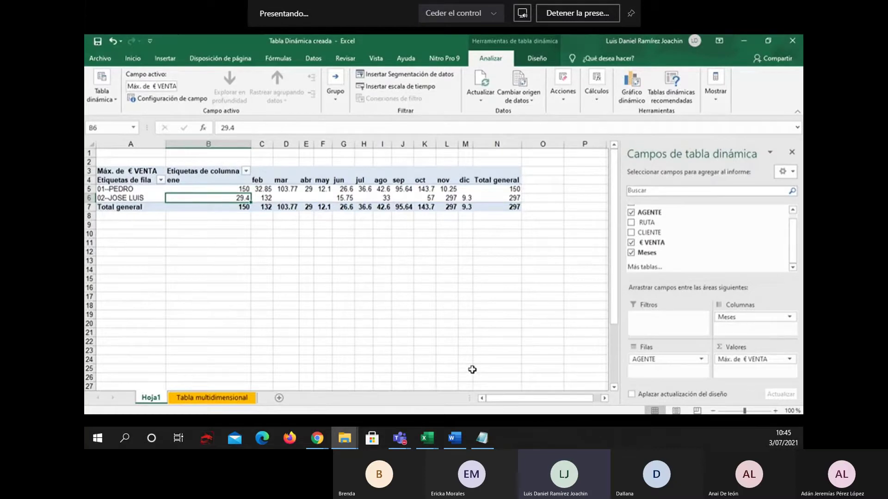
Insert a Columna agrupada 3D pivot chart from the pivot table and place it below the table
{"action": "left_click", "coordinate": [630, 93]}
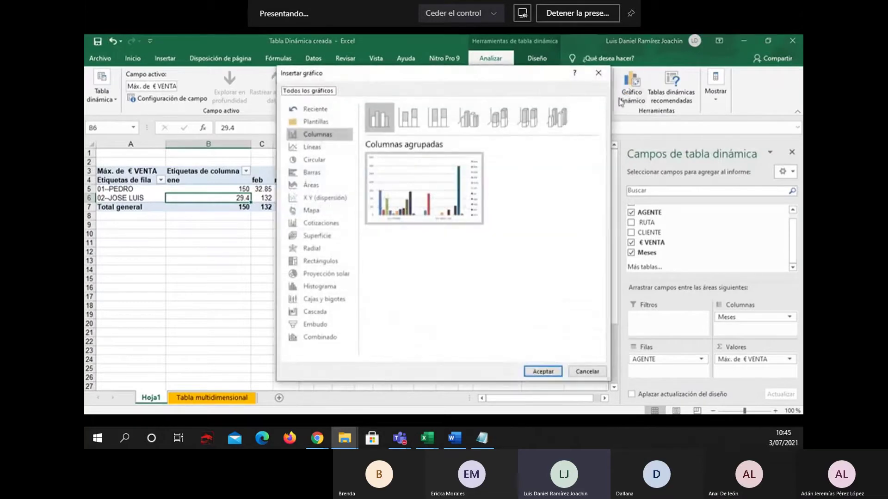
{"action": "left_click", "coordinate": [481, 126]}
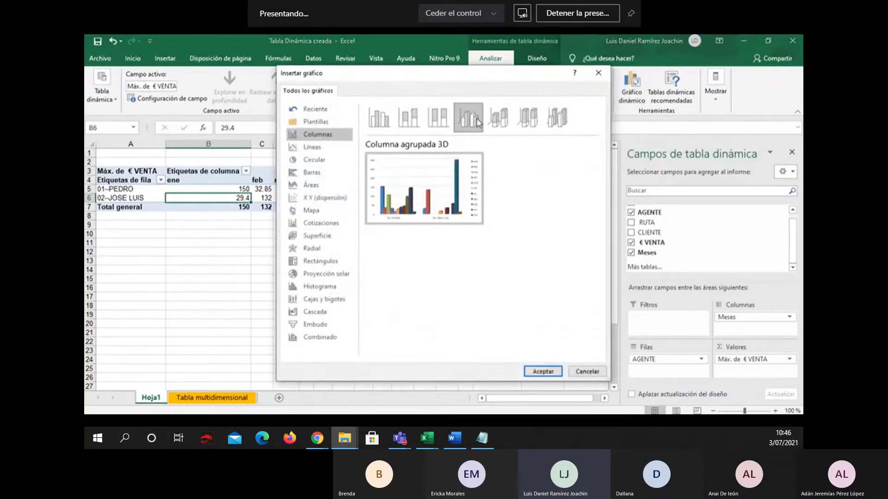
{"action": "left_click", "coordinate": [544, 371]}
{"action": "left_click_drag", "start_coordinate": [451, 204], "coordinate": [444, 246]}
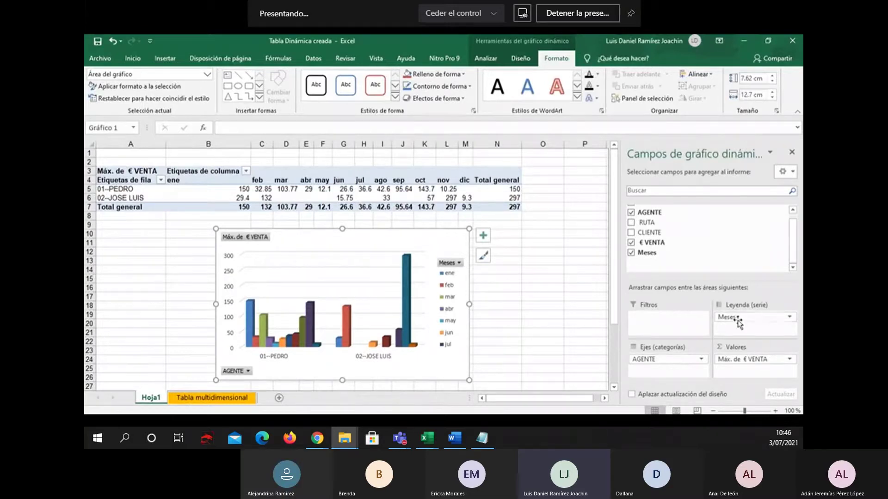
{"action": "left_click_drag", "start_coordinate": [715, 350], "coordinate": [741, 323]}
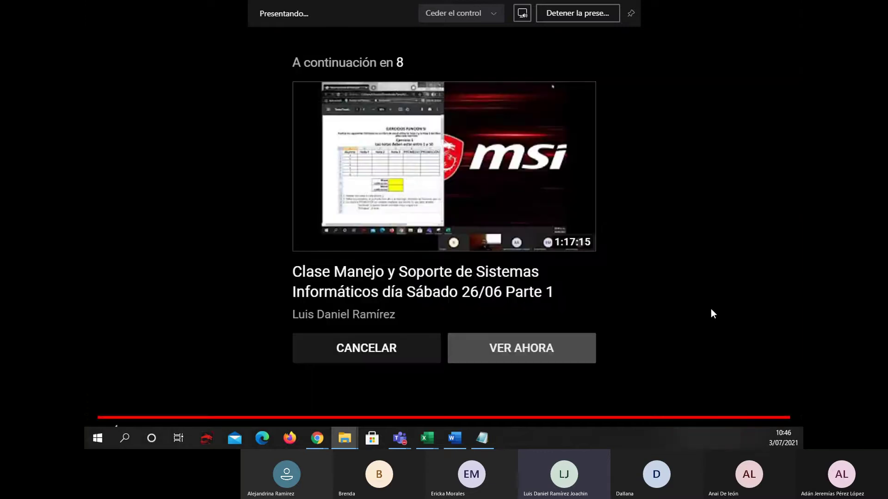
Leave the full-screen view of the finished tutorial video and close its page to return to the course page
{"action": "key", "text": "Escape"}
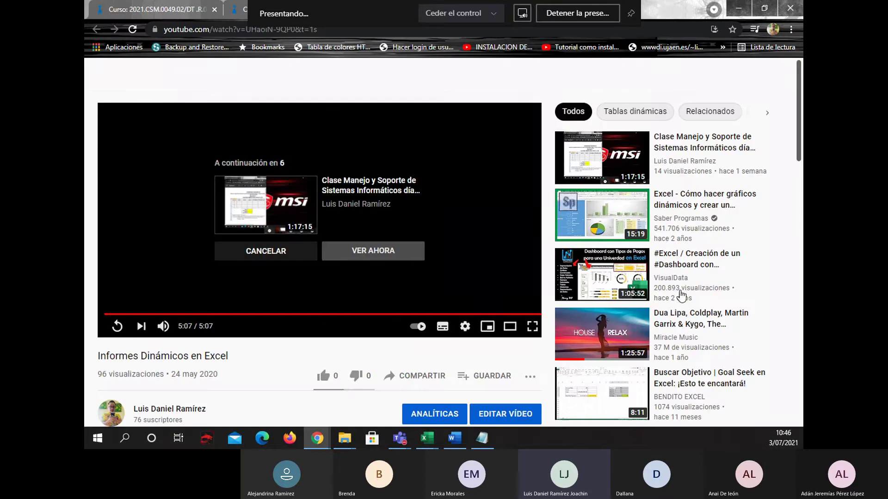
{"action": "left_click", "coordinate": [288, 11]}
{"action": "left_click", "coordinate": [332, 93]}
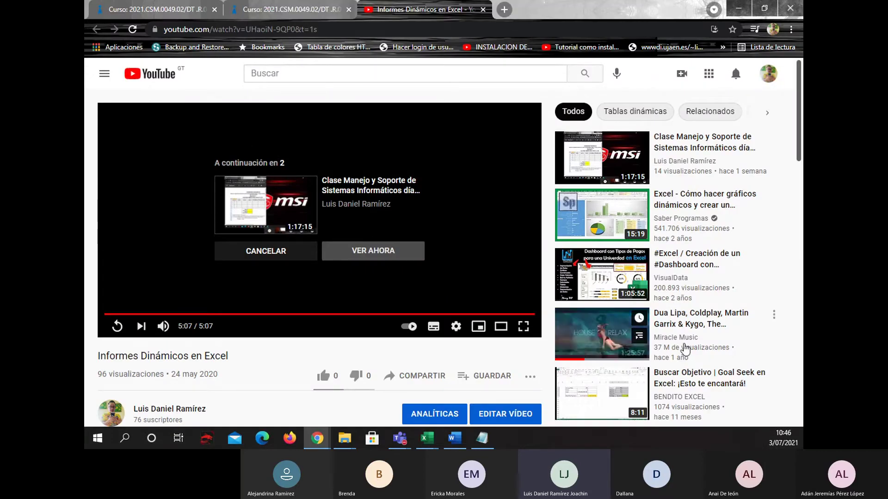
{"action": "scroll", "coordinate": [684, 347], "scroll_direction": "down", "scroll_amount": 1}
{"action": "left_click", "coordinate": [482, 10]}
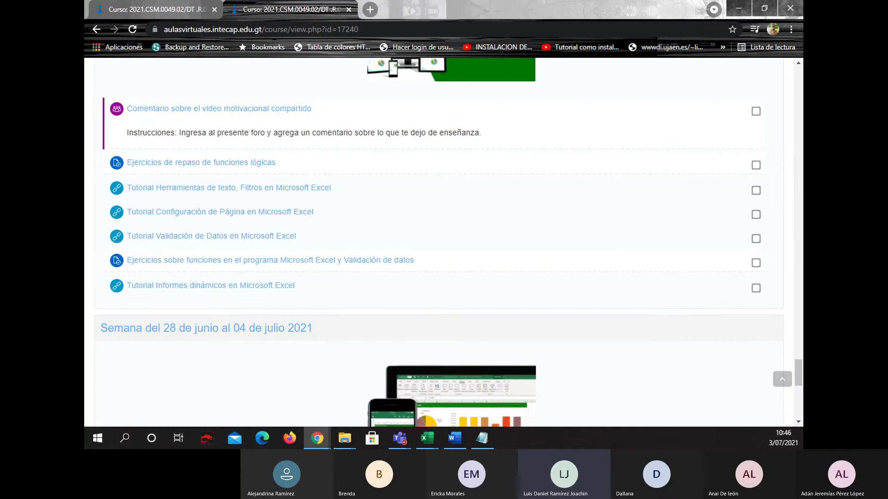
Switch to Excel and look through the open workbooks' Factura, Liquidación and Empleados sheets for pivot table practice data
{"action": "key", "text": "alt+Tab"}
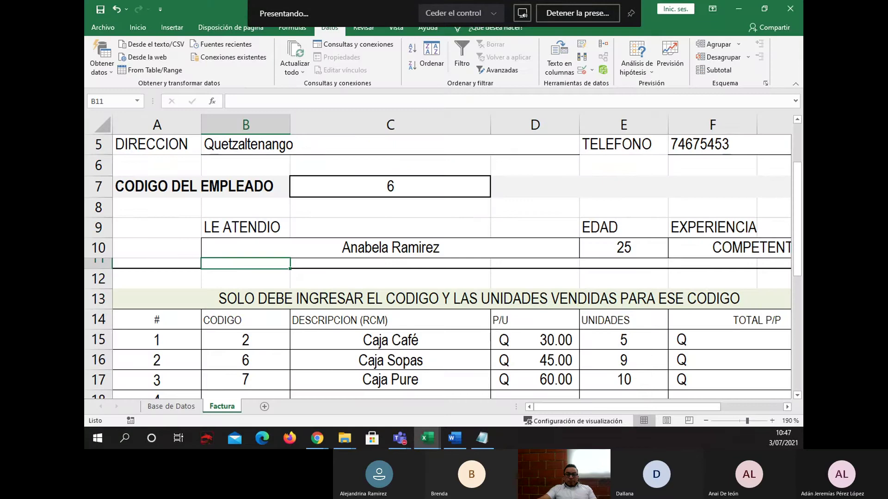
{"action": "left_click", "coordinate": [511, 210]}
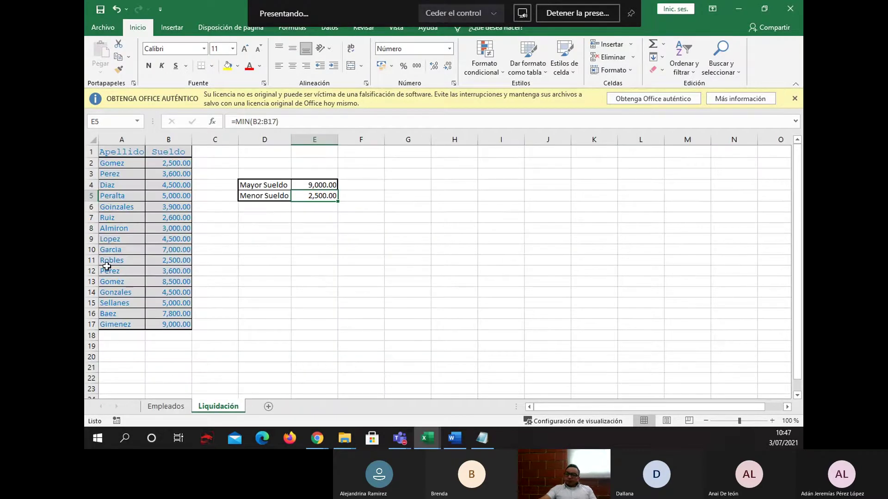
{"action": "left_click", "coordinate": [165, 406]}
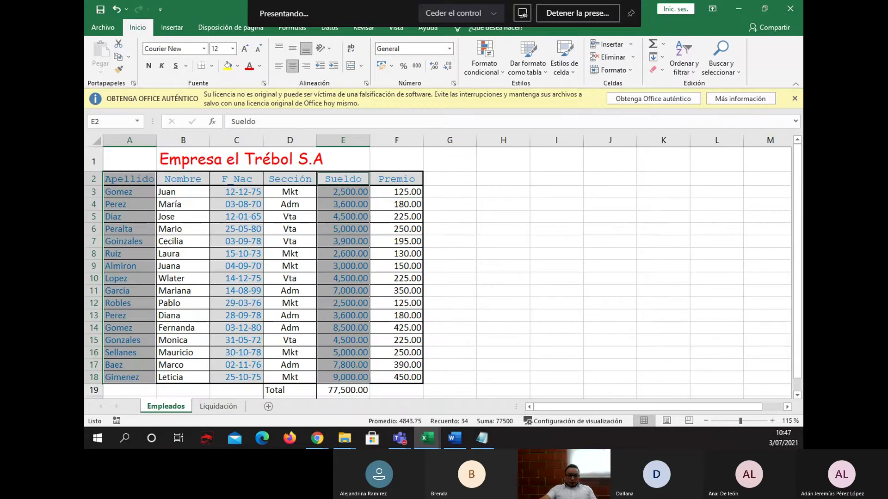
{"action": "left_click", "coordinate": [344, 439]}
{"action": "key", "text": "alt+Tab"}
{"action": "key", "text": "alt+Tab"}
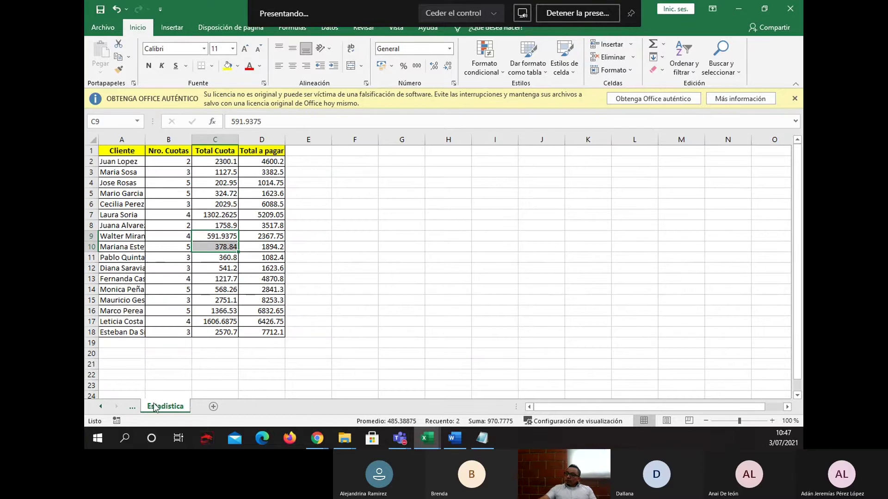
Examine the Control Financiero and Estadistica sheets in the open Datos Financieros workbooks
{"action": "left_click", "coordinate": [134, 408]}
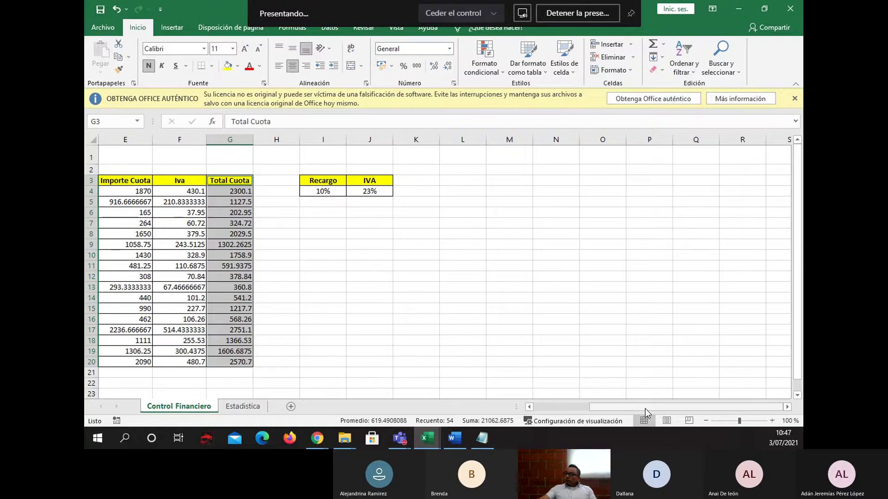
{"action": "left_click_drag", "start_coordinate": [645, 409], "coordinate": [532, 404]}
{"action": "left_click", "coordinate": [335, 320]}
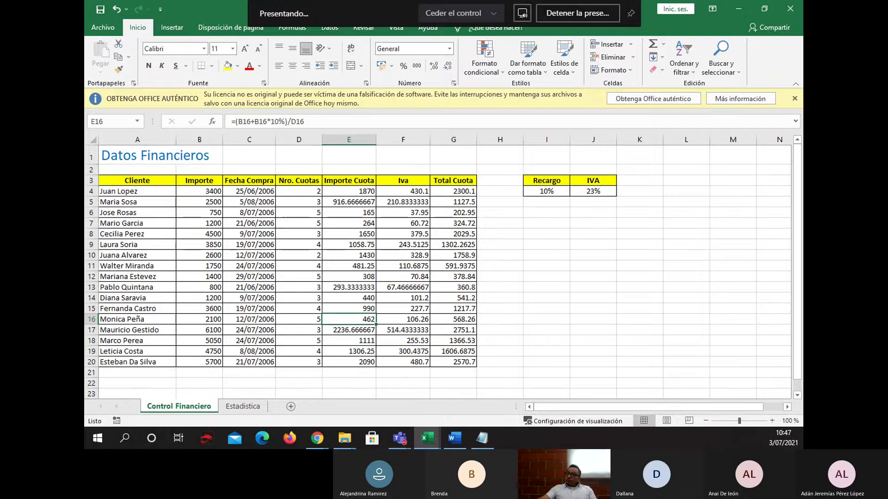
{"action": "key", "text": "ctrl+Page_Down"}
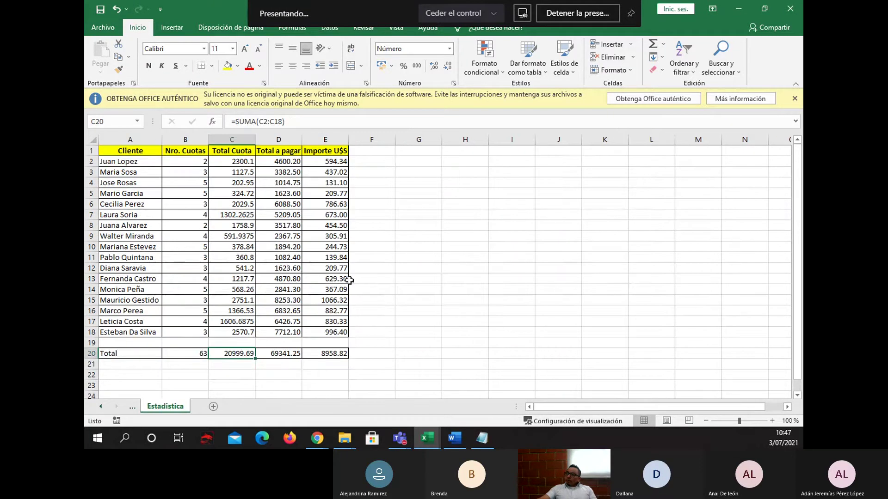
{"action": "left_click", "coordinate": [136, 407]}
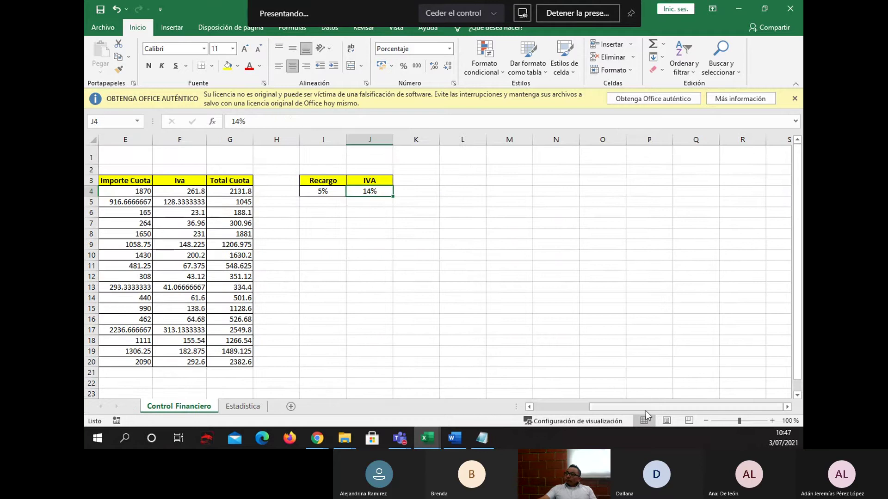
{"action": "left_click_drag", "start_coordinate": [648, 414], "coordinate": [561, 411]}
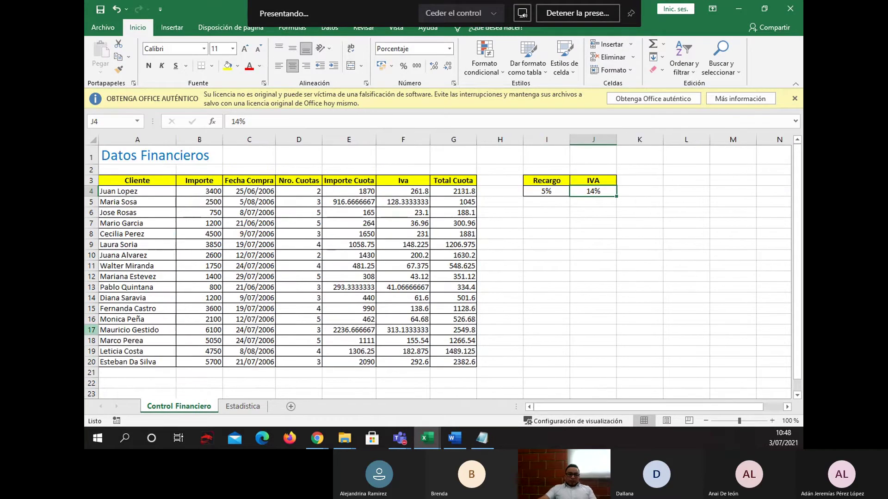
Check the INFORME ANUAL workbook, switch to the Personal workbook and review the employee table on its Empleados sheet
{"action": "left_click", "coordinate": [344, 438]}
{"action": "key", "text": "alt+Tab"}
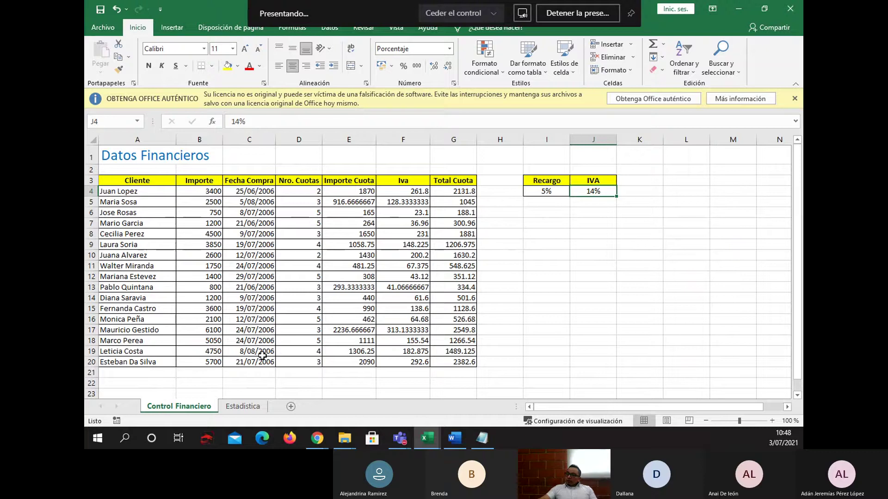
{"action": "left_click", "coordinate": [426, 438]}
{"action": "left_click", "coordinate": [446, 378]}
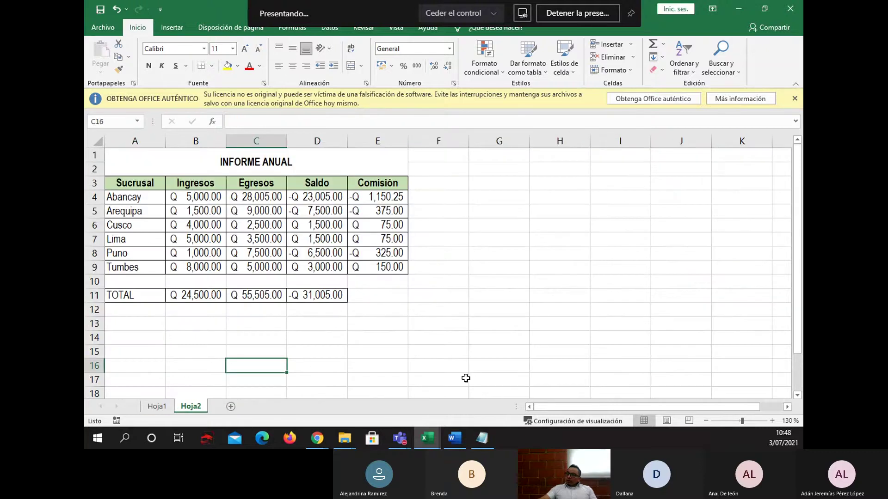
{"action": "left_click", "coordinate": [157, 406]}
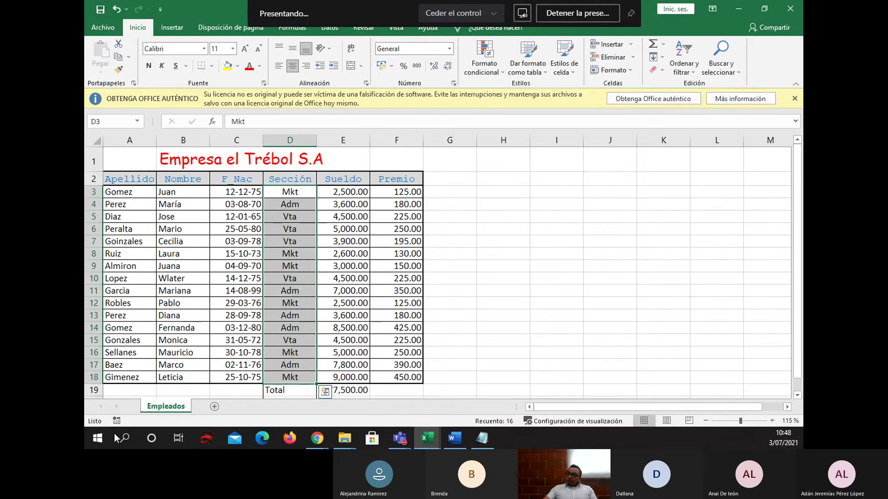
{"action": "left_click", "coordinate": [564, 305]}
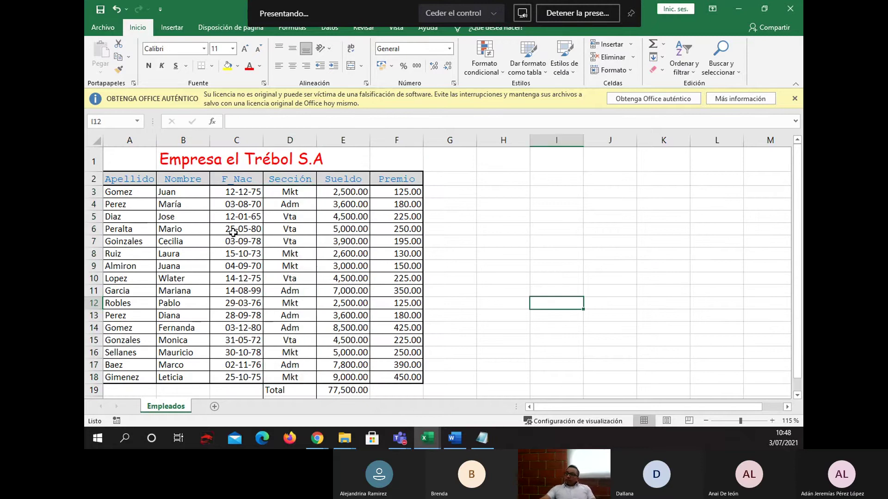
{"action": "scroll", "coordinate": [233, 233], "scroll_direction": "down", "scroll_amount": 1}
{"action": "scroll", "coordinate": [243, 245], "scroll_direction": "up", "scroll_amount": 1}
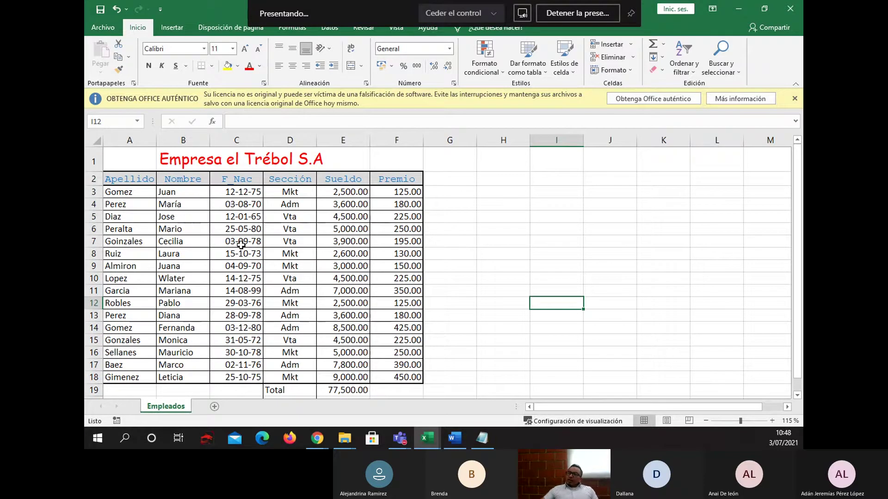
Start a new pivot table on the Empleados sheet with the employee table range A2:F18 as its source data
{"action": "left_click", "coordinate": [509, 205]}
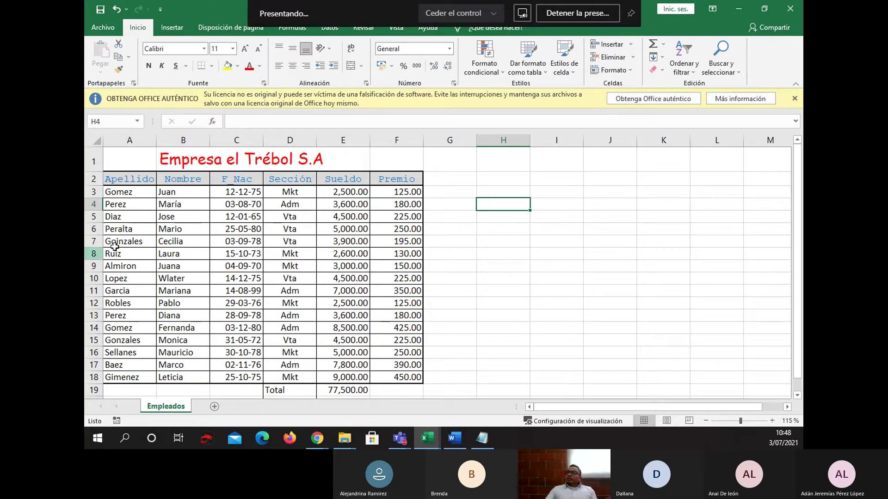
{"action": "left_click", "coordinate": [310, 3]}
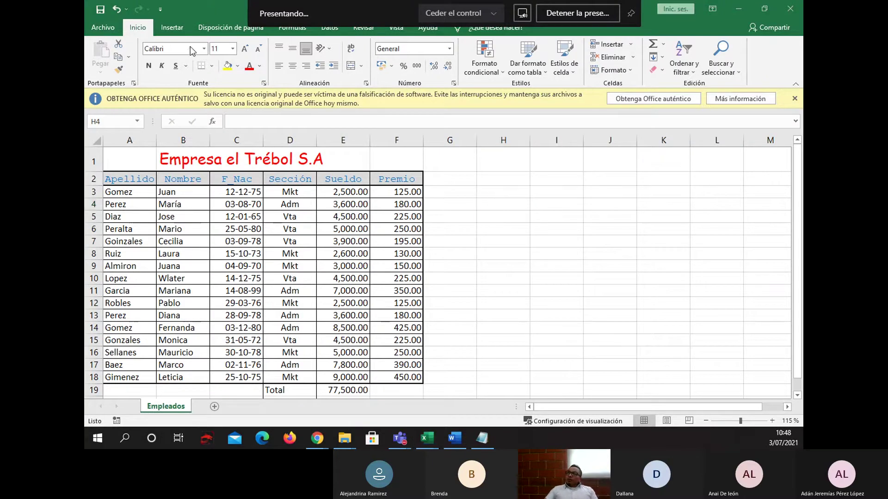
{"action": "left_click", "coordinate": [186, 19]}
{"action": "left_click", "coordinate": [177, 26]}
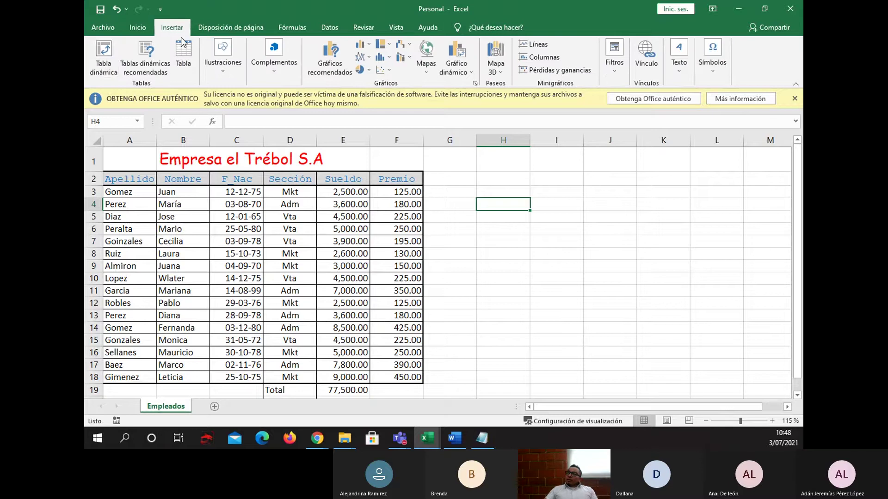
{"action": "left_click", "coordinate": [100, 70]}
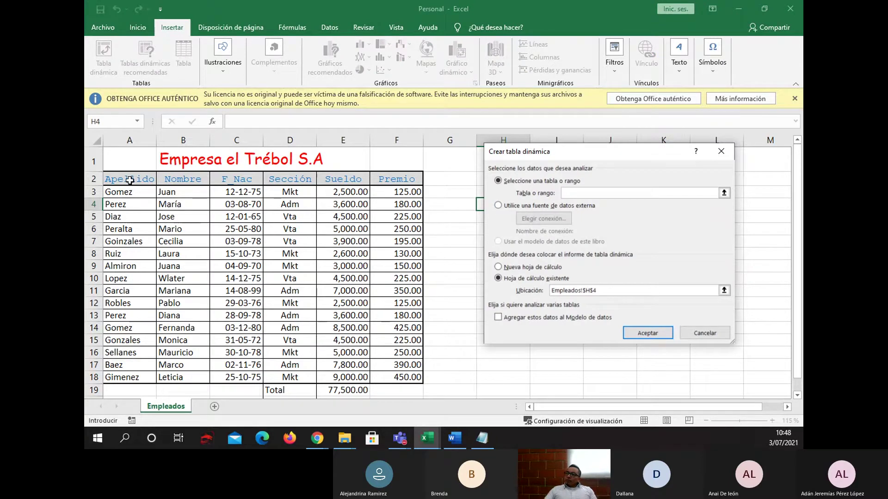
{"action": "left_click_drag", "start_coordinate": [132, 183], "coordinate": [403, 377]}
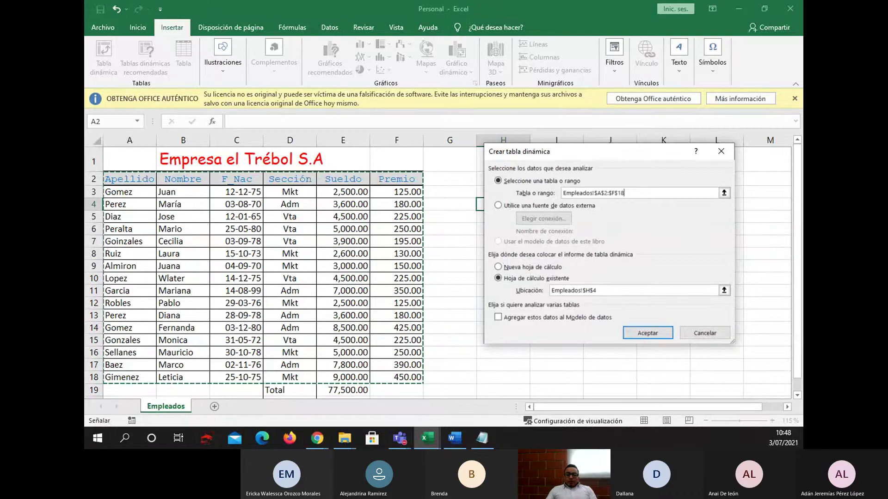
{"action": "key", "text": "Return"}
{"action": "left_click", "coordinate": [401, 440]}
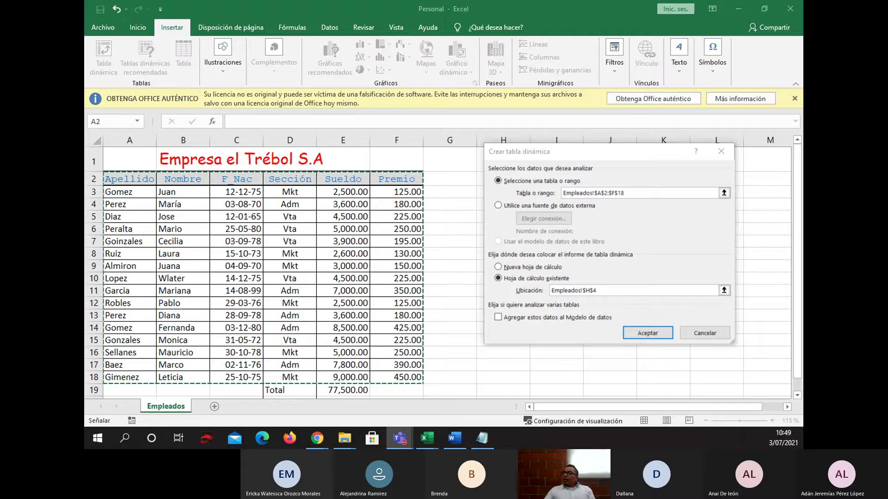
Place the pivot table on the existing Empleados sheet at cell H2 and create it
{"action": "left_click_drag", "start_coordinate": [544, 152], "coordinate": [209, 108]}
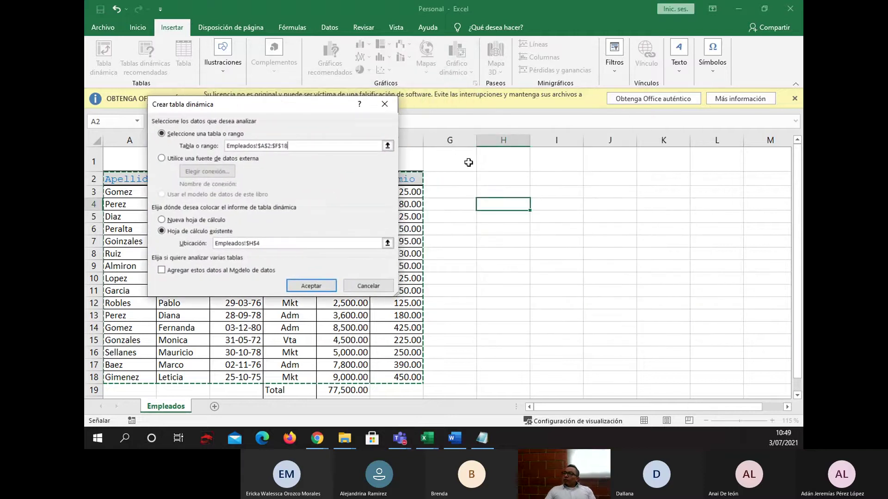
{"action": "left_click", "coordinate": [206, 238]}
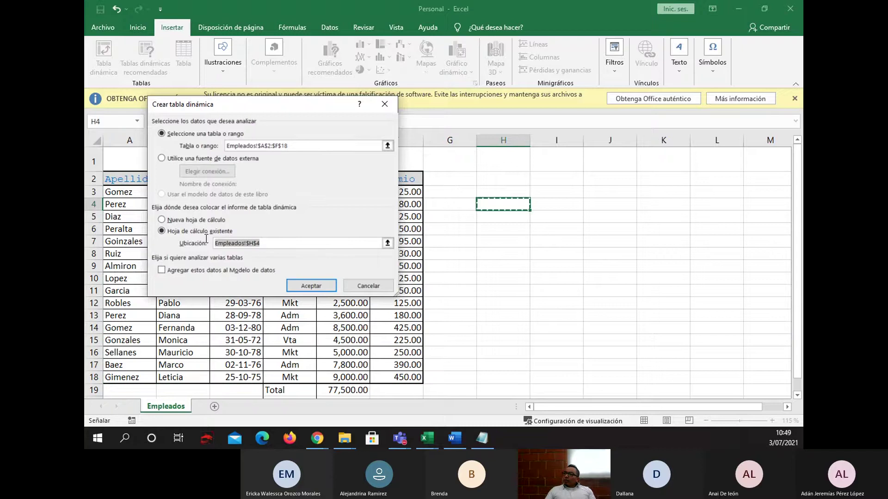
{"action": "left_click", "coordinate": [198, 233]}
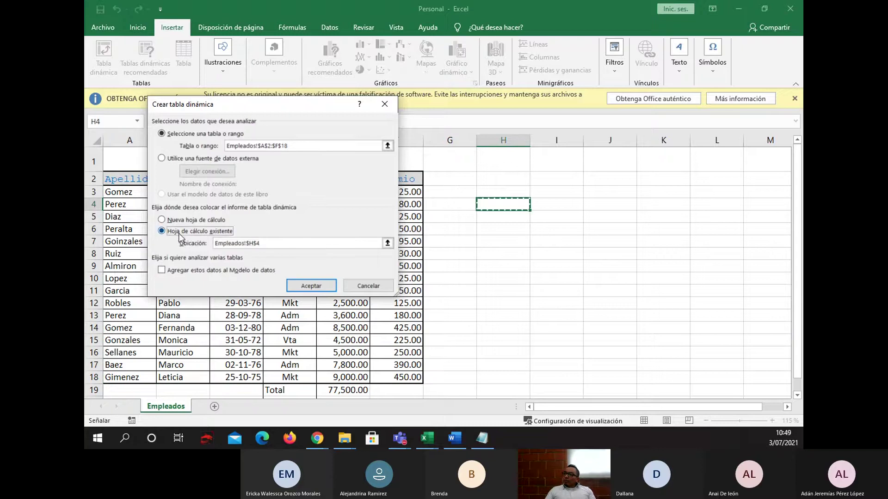
{"action": "left_click", "coordinate": [245, 247]}
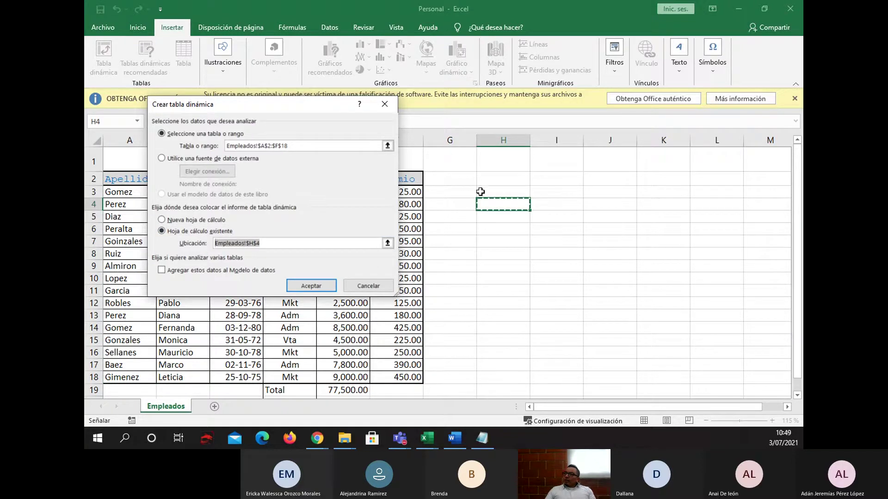
{"action": "left_click", "coordinate": [505, 181]}
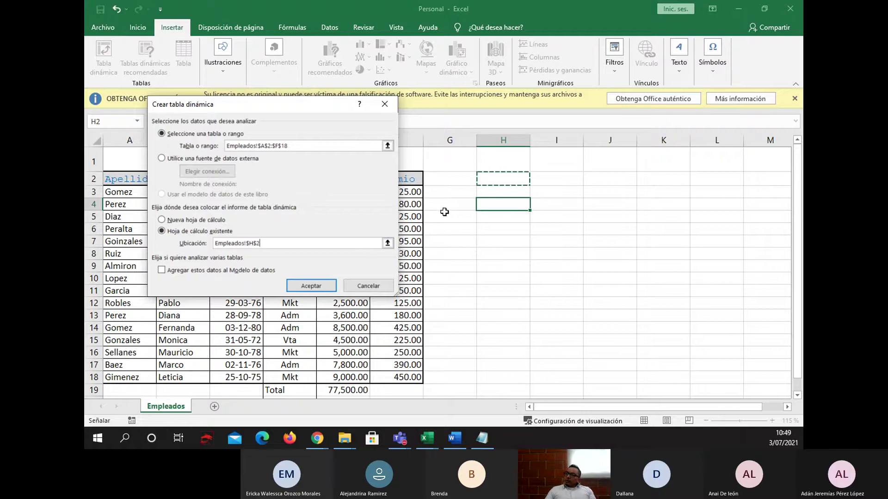
{"action": "left_click", "coordinate": [312, 285]}
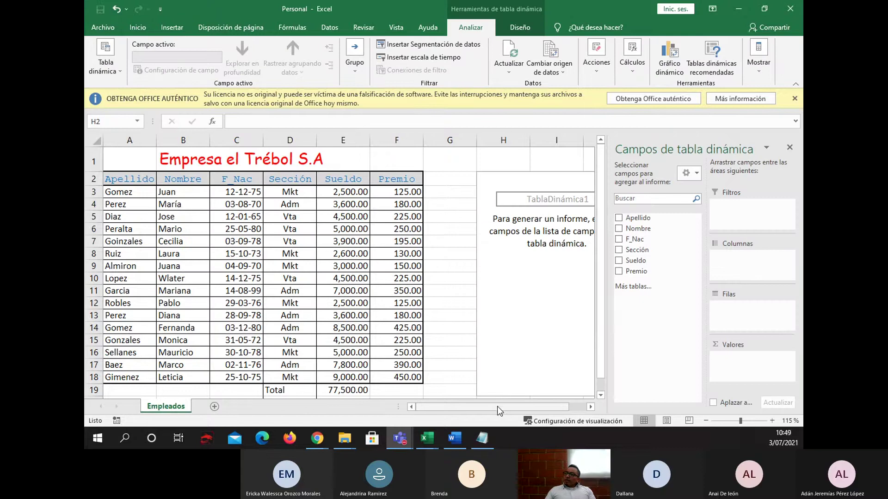
Switch the pivot field list to the stacked fields-and-areas layout and back to the side-by-side layout
{"action": "left_click_drag", "start_coordinate": [515, 407], "coordinate": [554, 406]}
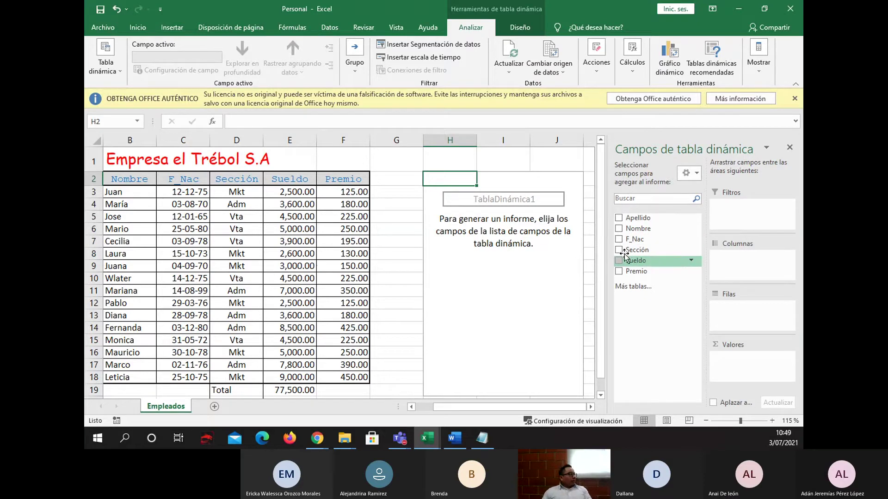
{"action": "left_click", "coordinate": [698, 173]}
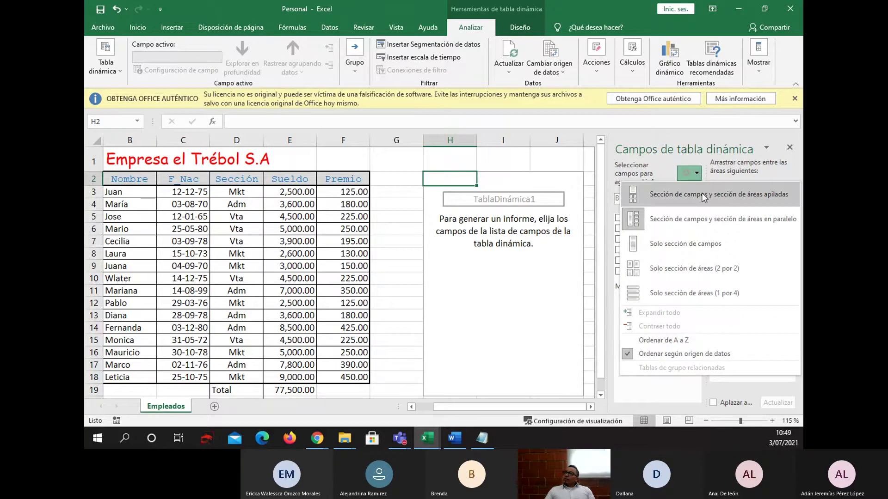
{"action": "left_click", "coordinate": [702, 195]}
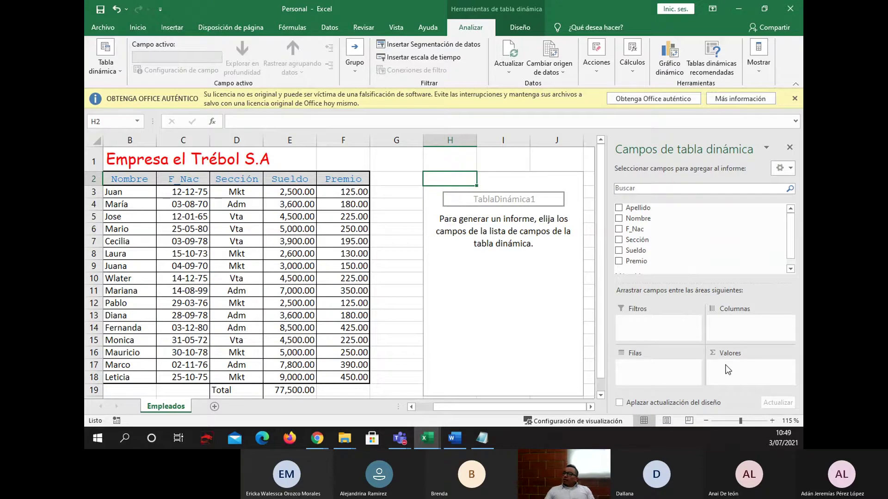
{"action": "left_click", "coordinate": [783, 168]}
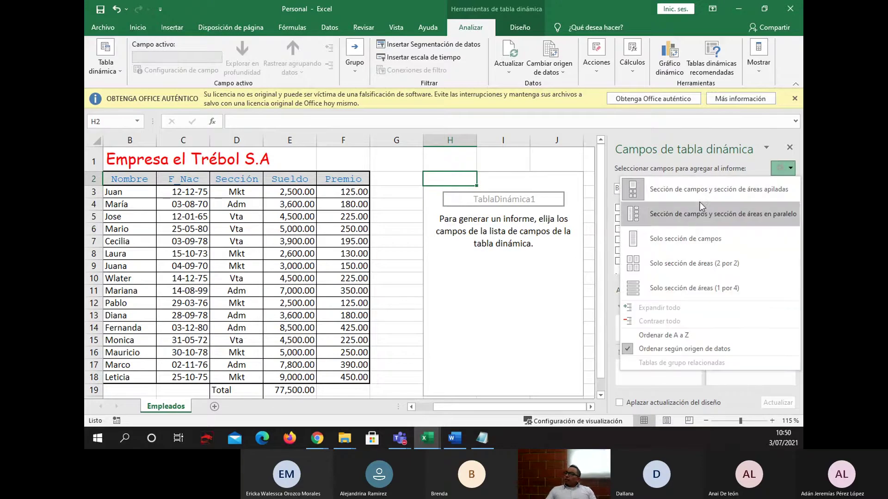
{"action": "left_click", "coordinate": [680, 215]}
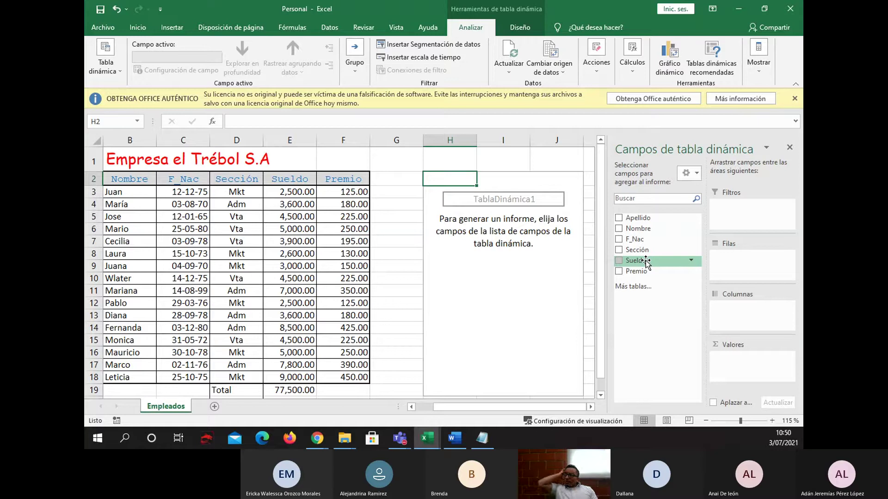
Add Nombre to the pivot table's rows and Sueldo as a summed value, and select the grand total cell
{"action": "left_click", "coordinate": [619, 228]}
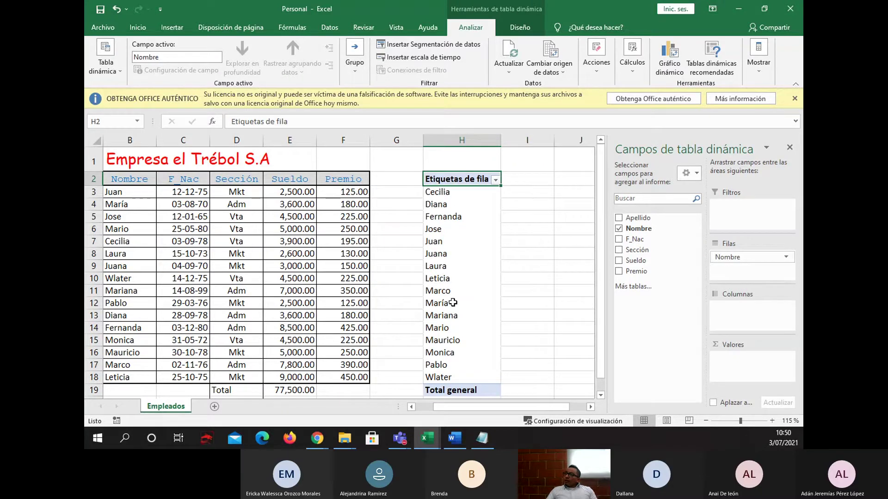
{"action": "left_click", "coordinate": [619, 260]}
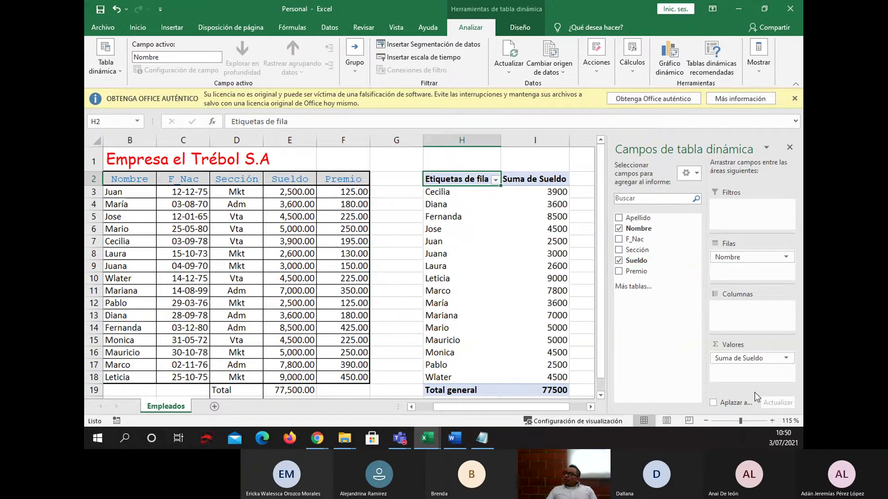
{"action": "left_click", "coordinate": [554, 390]}
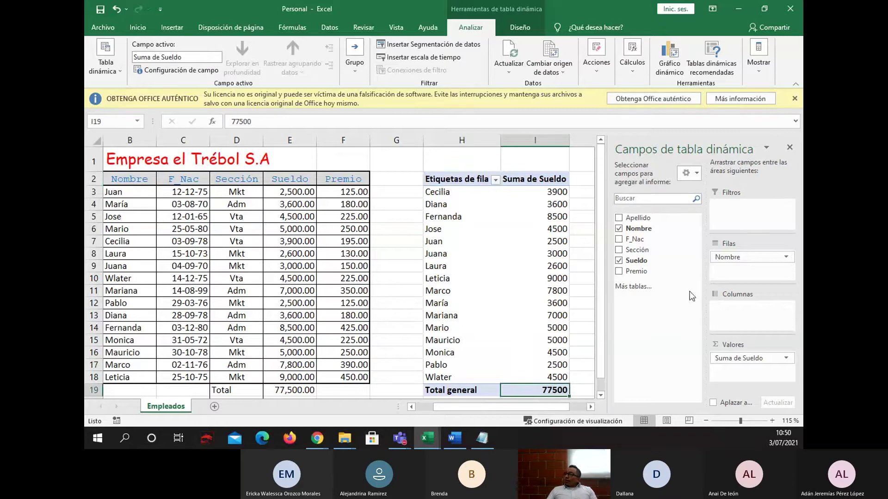
Add the F_Nac field to the pivot table and move Años, Trimestres and F_Nac from rows to columns, with F_Nac above Años
{"action": "left_click", "coordinate": [618, 239]}
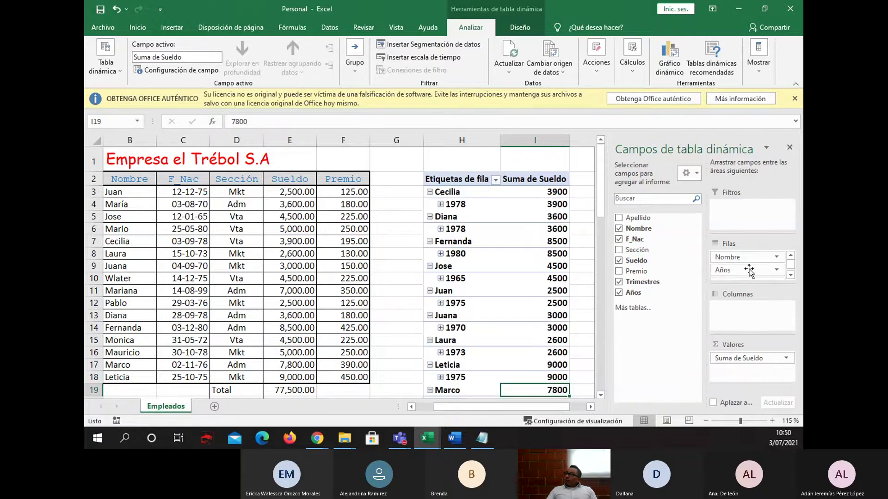
{"action": "left_click", "coordinate": [790, 276]}
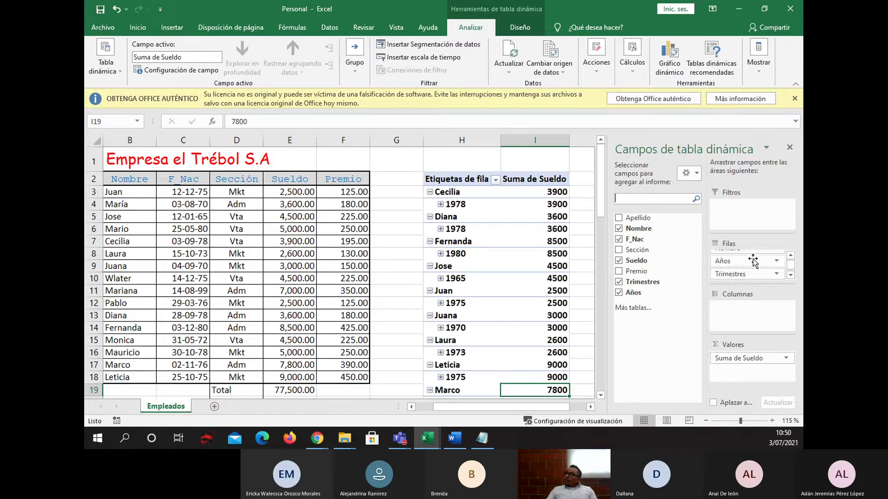
{"action": "left_click_drag", "start_coordinate": [753, 260], "coordinate": [752, 311]}
{"action": "left_click_drag", "start_coordinate": [492, 405], "coordinate": [551, 406]}
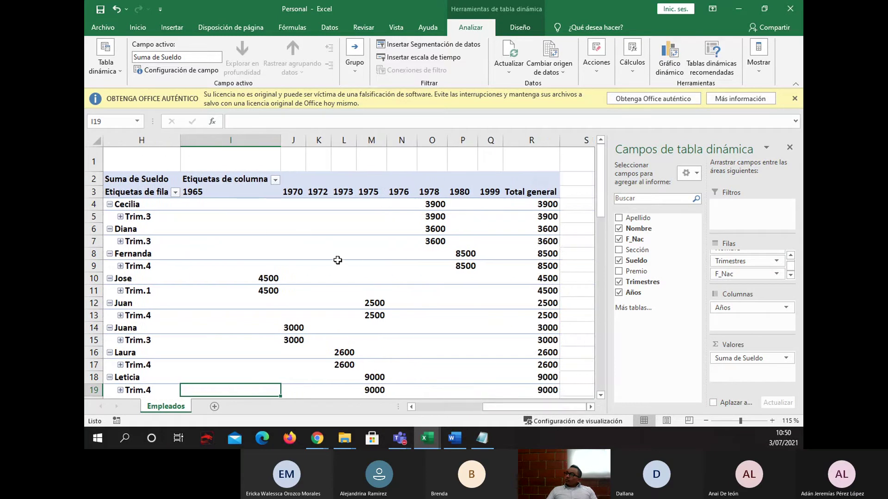
{"action": "left_click_drag", "start_coordinate": [734, 261], "coordinate": [736, 319]}
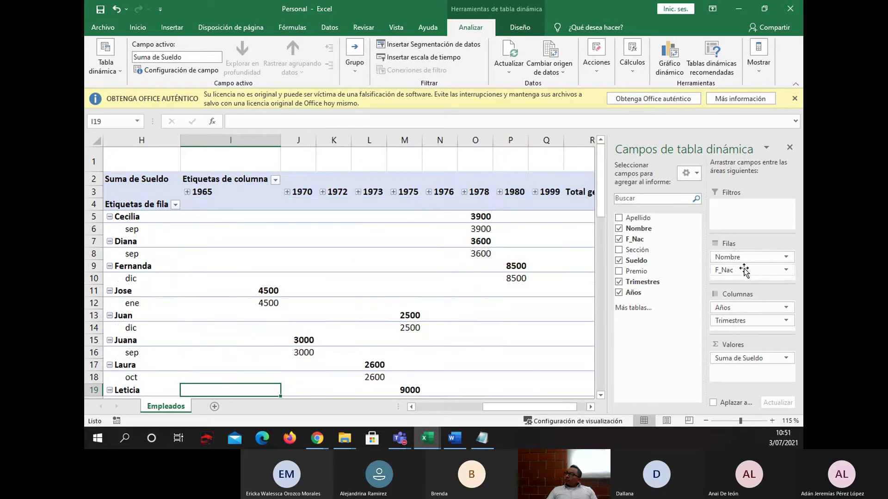
{"action": "left_click_drag", "start_coordinate": [743, 270], "coordinate": [746, 307]}
{"action": "mouse_move", "coordinate": [467, 407]}
{"action": "left_mouse_down"}
{"action": "mouse_move", "coordinate": [451, 407]}
{"action": "mouse_move", "coordinate": [468, 406]}
{"action": "left_mouse_up"}
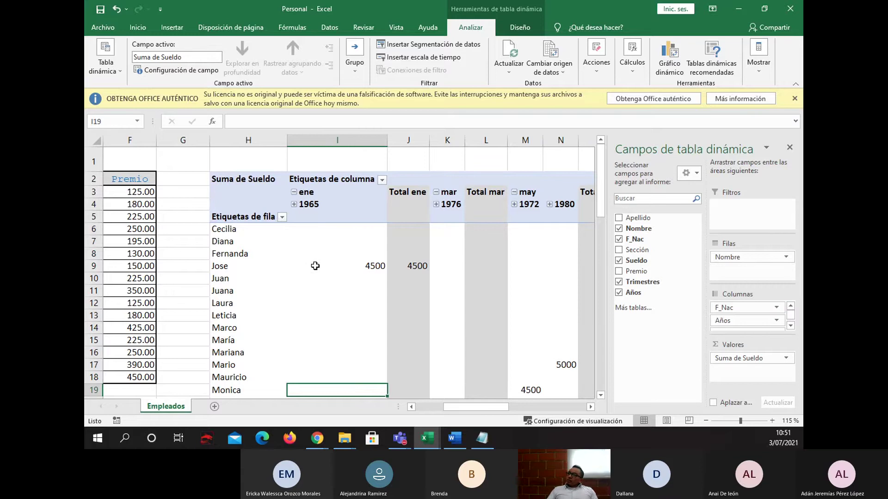
{"action": "left_click", "coordinate": [350, 267]}
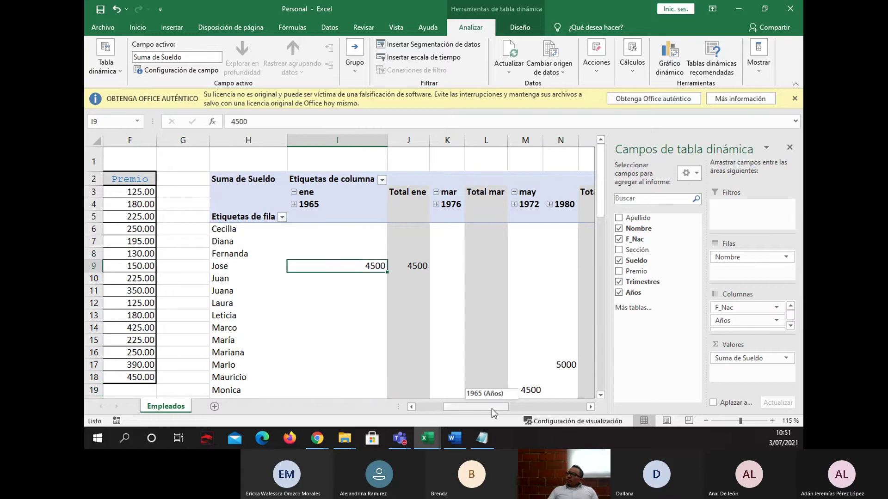
{"action": "mouse_move", "coordinate": [491, 409]}
{"action": "left_mouse_down"}
{"action": "mouse_move", "coordinate": [586, 408]}
{"action": "mouse_move", "coordinate": [496, 409]}
{"action": "left_mouse_up"}
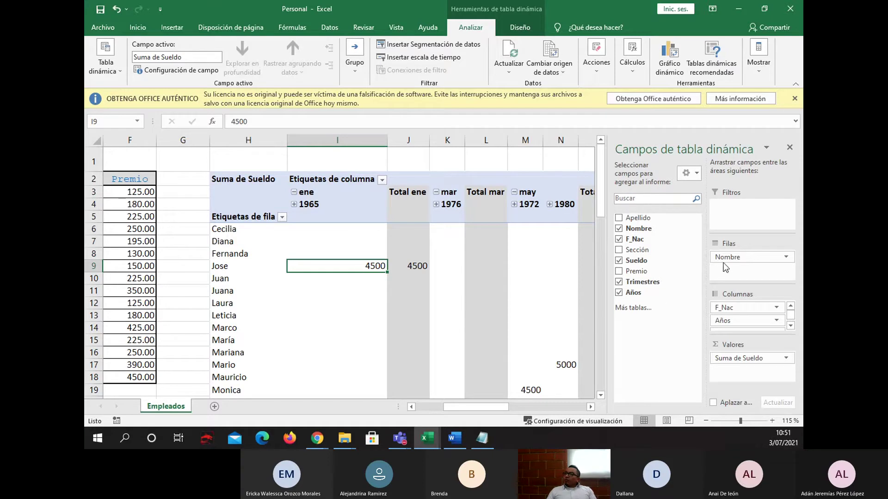
Move Nombre from the rows to the report filter and filter the pivot table to the third employee listed
{"action": "left_click_drag", "start_coordinate": [728, 257], "coordinate": [737, 214]}
{"action": "left_click_drag", "start_coordinate": [498, 411], "coordinate": [557, 404]}
{"action": "left_click_drag", "start_coordinate": [548, 407], "coordinate": [481, 397]}
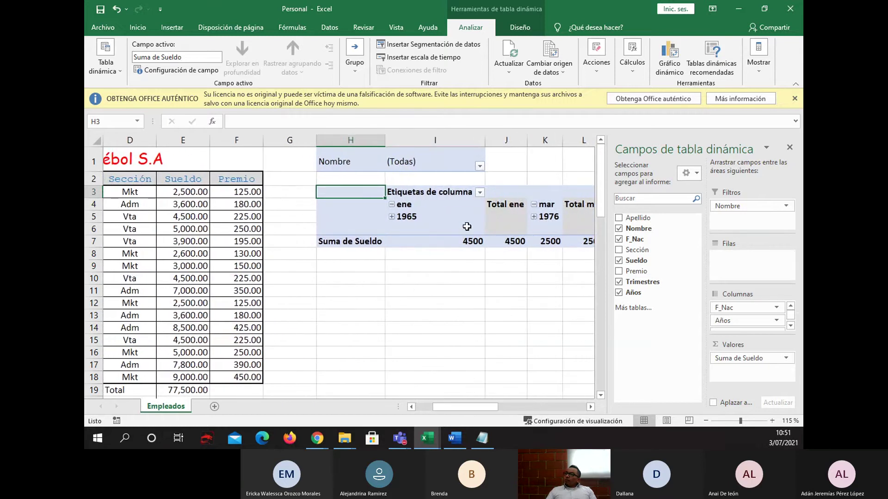
{"action": "left_click", "coordinate": [480, 166]}
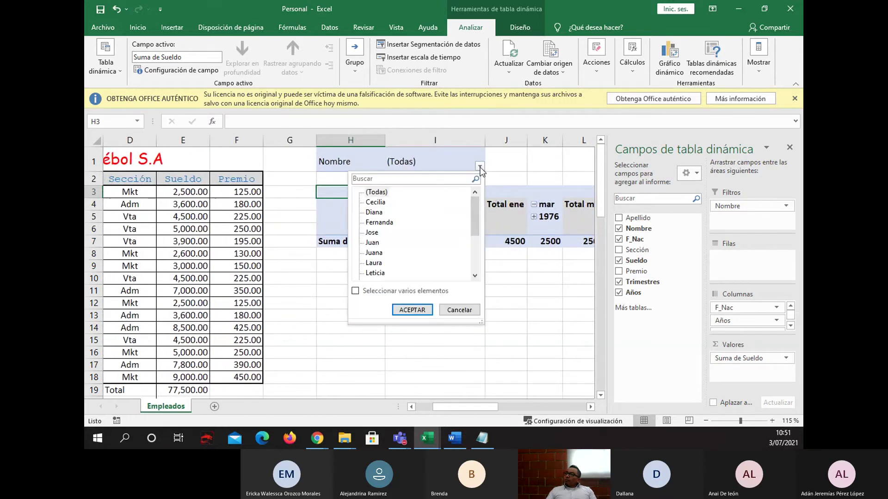
{"action": "left_click", "coordinate": [393, 223]}
{"action": "left_click", "coordinate": [422, 311]}
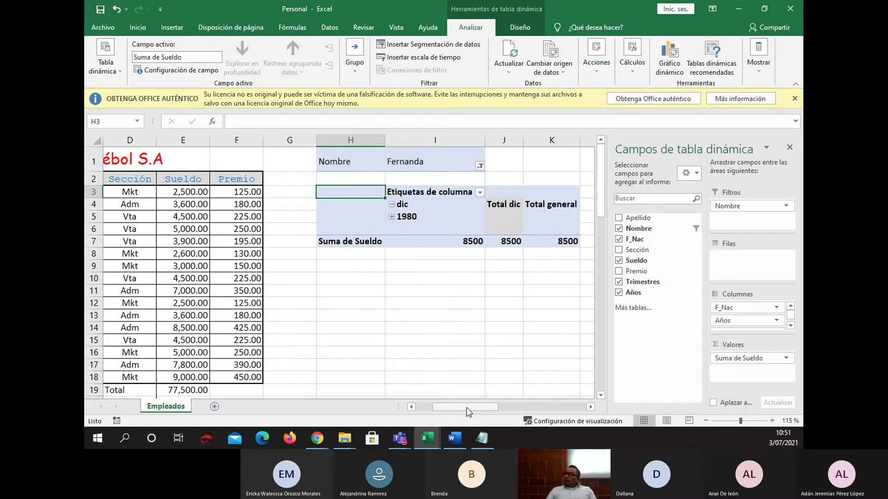
{"action": "left_click_drag", "start_coordinate": [470, 408], "coordinate": [480, 407]}
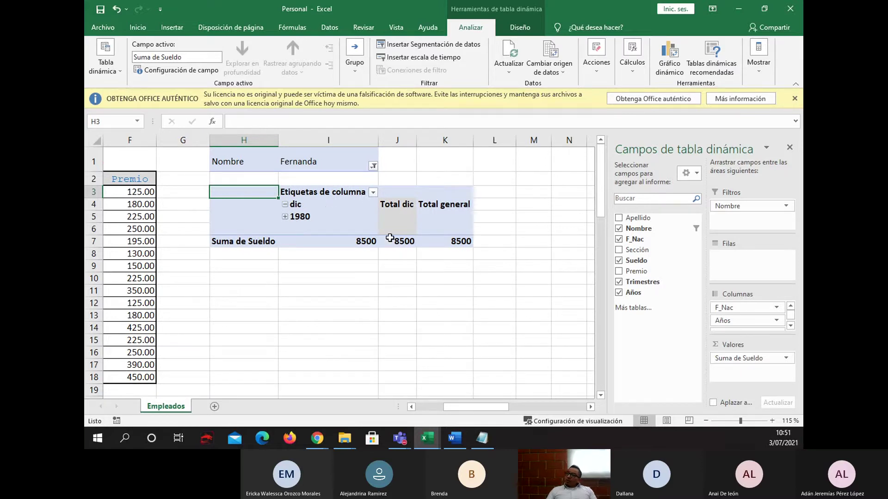
{"action": "mouse_move", "coordinate": [405, 242]}
Switch to the course page in Chrome and review the activities under the Gráficos en Microsoft Excel section
{"action": "mouse_move", "coordinate": [317, 438]}
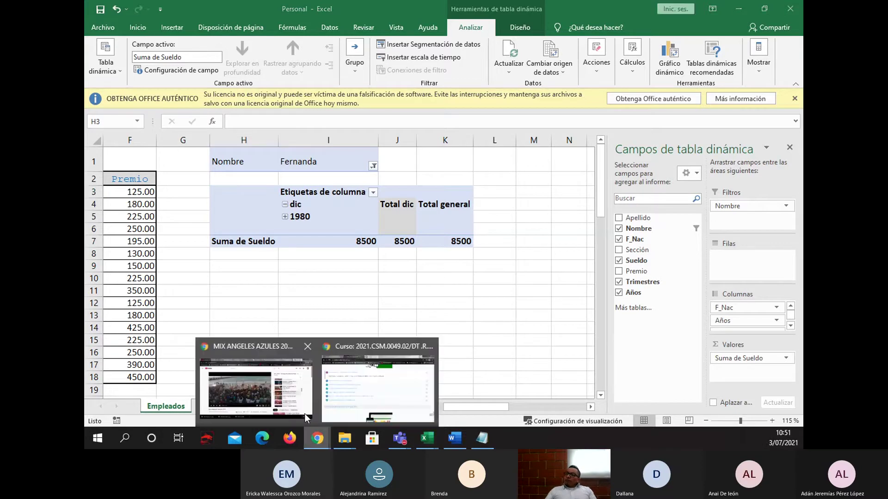
{"action": "left_click", "coordinate": [345, 370]}
{"action": "scroll", "coordinate": [402, 326], "scroll_direction": "down", "scroll_amount": 5}
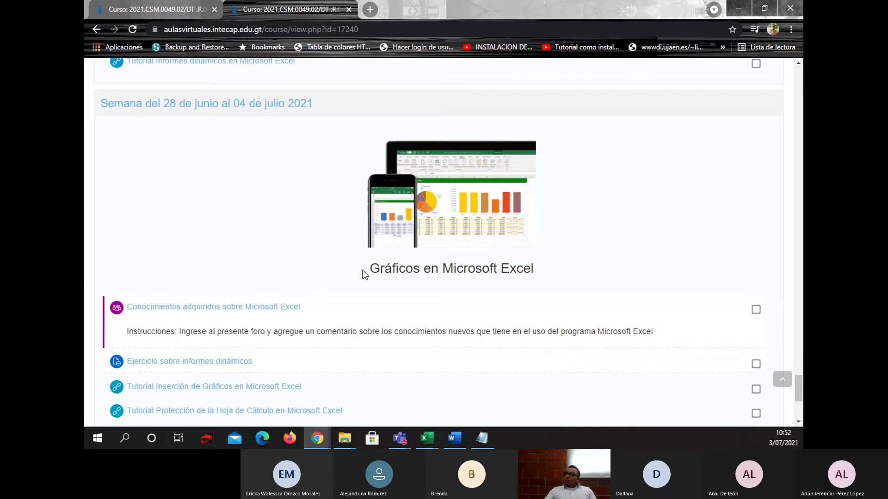
{"action": "left_click_drag", "start_coordinate": [368, 272], "coordinate": [539, 273]}
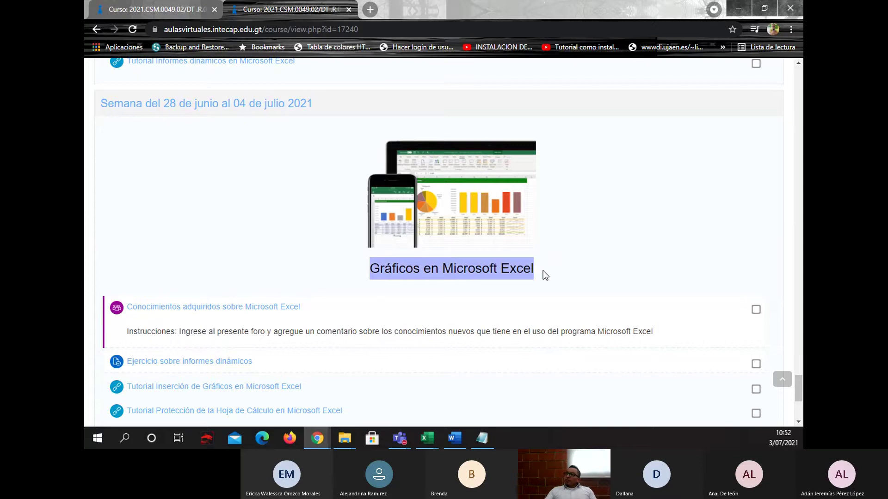
{"action": "scroll", "coordinate": [506, 304], "scroll_direction": "down", "scroll_amount": 1}
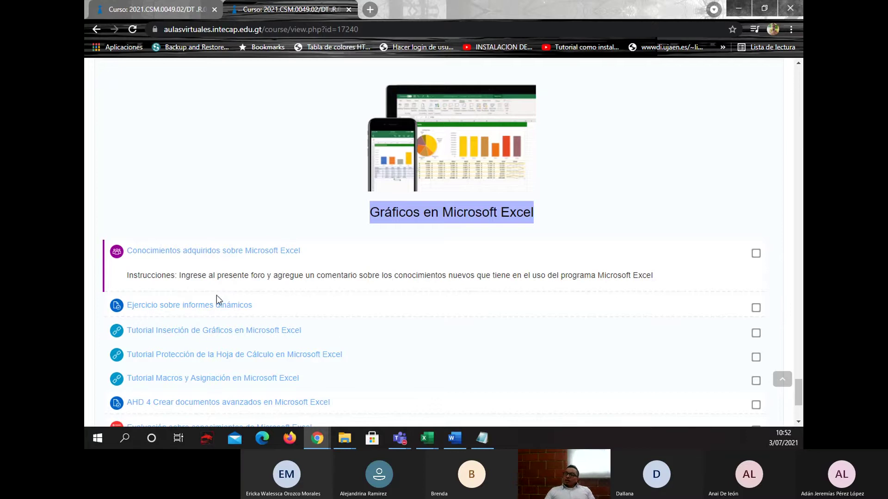
Open the activity Ejercicio sobre informes dinámicos from the course page in a new browser tab
{"action": "right_click", "coordinate": [191, 309]}
{"action": "left_click", "coordinate": [273, 317]}
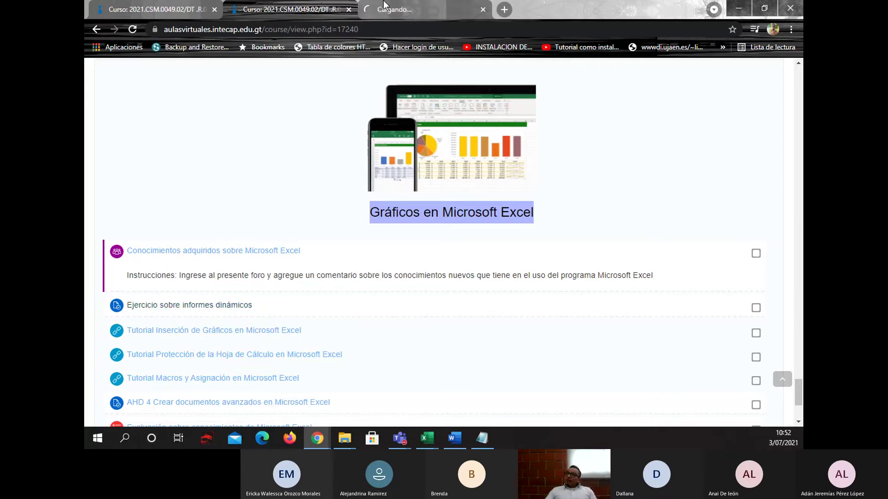
{"action": "left_click", "coordinate": [421, 8]}
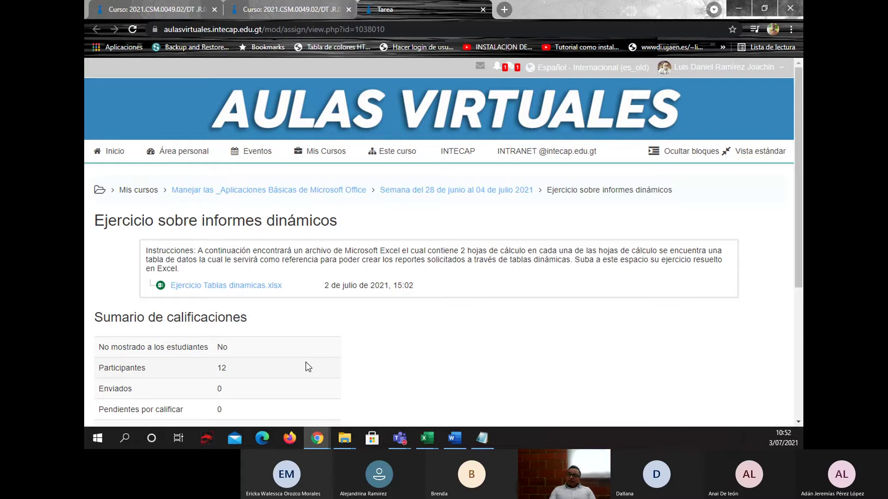
Download the workbook Ejercicio Tablas dinamicas.xlsx, open it in Excel with editing enabled, and dismiss the licence notice
{"action": "left_click", "coordinate": [220, 287]}
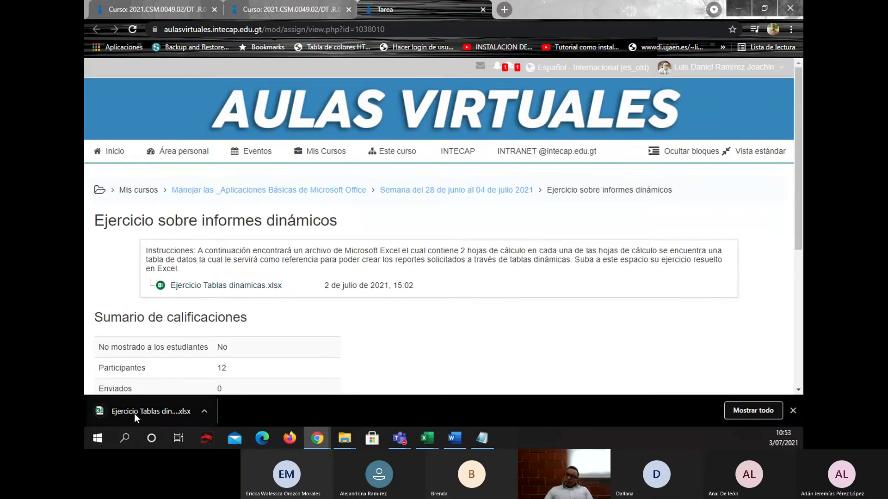
{"action": "left_click", "coordinate": [134, 413]}
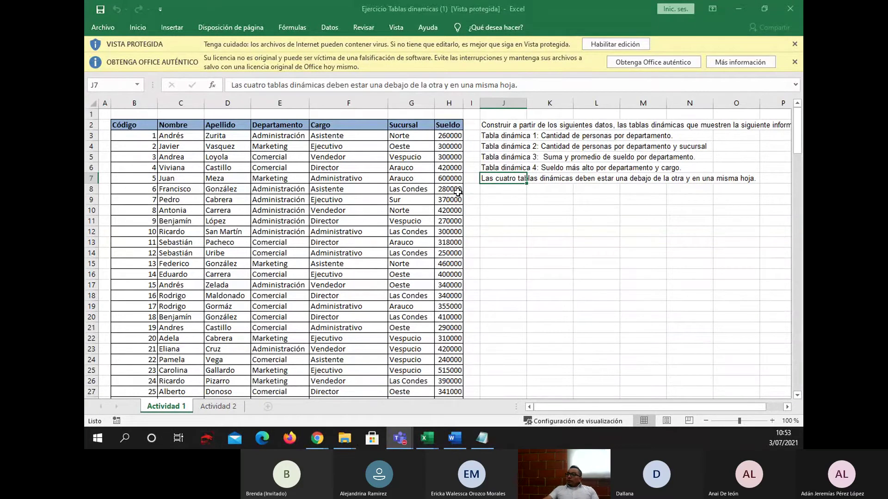
{"action": "left_click", "coordinate": [644, 44]}
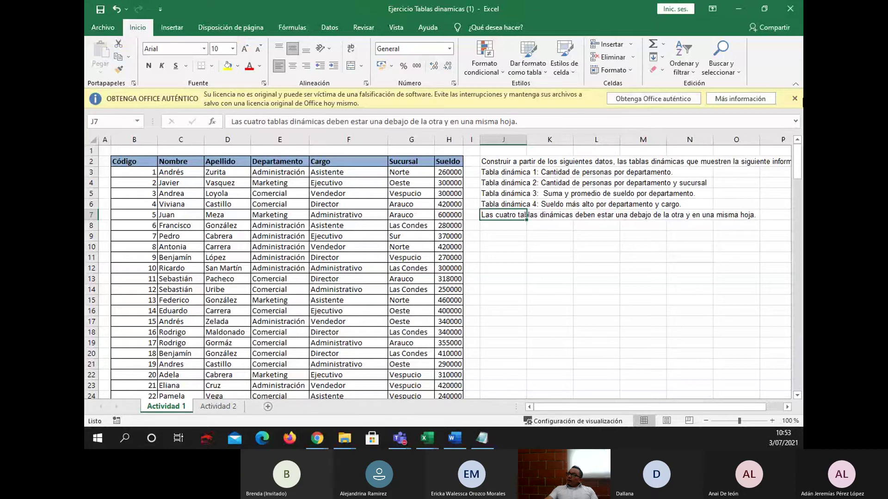
{"action": "left_click", "coordinate": [794, 99]}
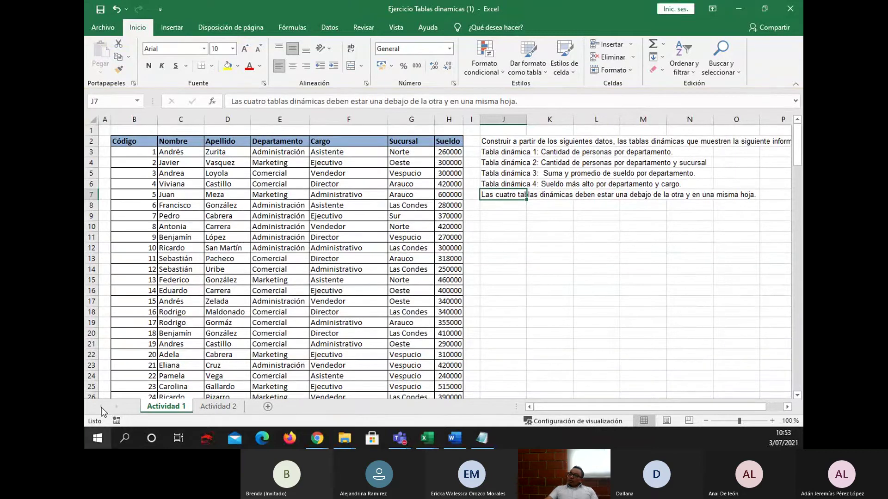
Examine the Actividad 2 sheet and the pivot table instructions on the Actividad 1 sheet, including those for Tabla dinámica 1
{"action": "left_click", "coordinate": [206, 406]}
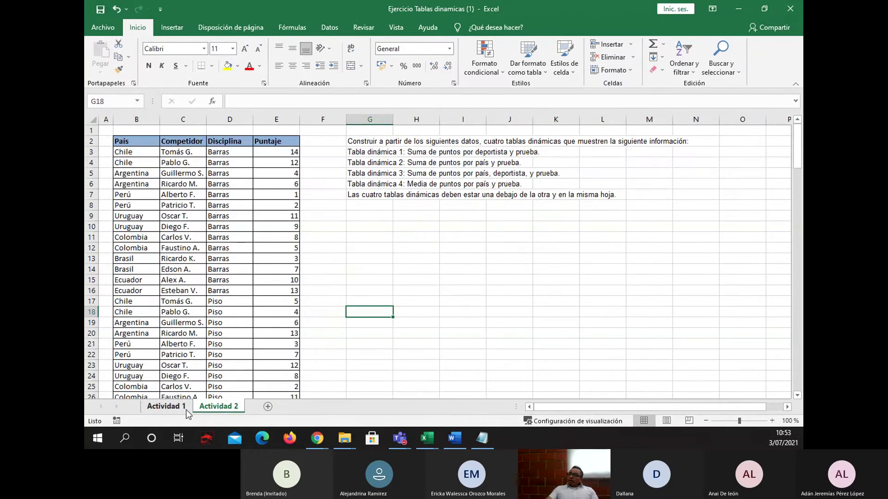
{"action": "left_click", "coordinate": [186, 410]}
{"action": "right_click", "coordinate": [478, 207]}
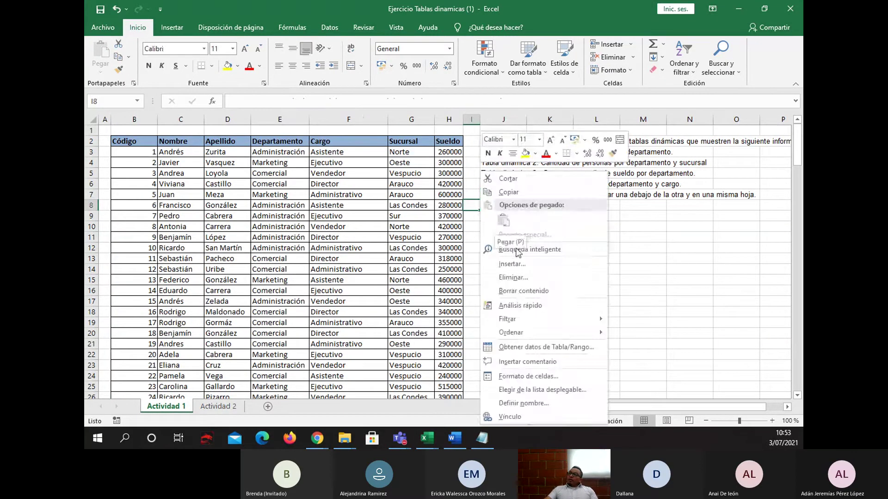
{"action": "left_click", "coordinate": [732, 294]}
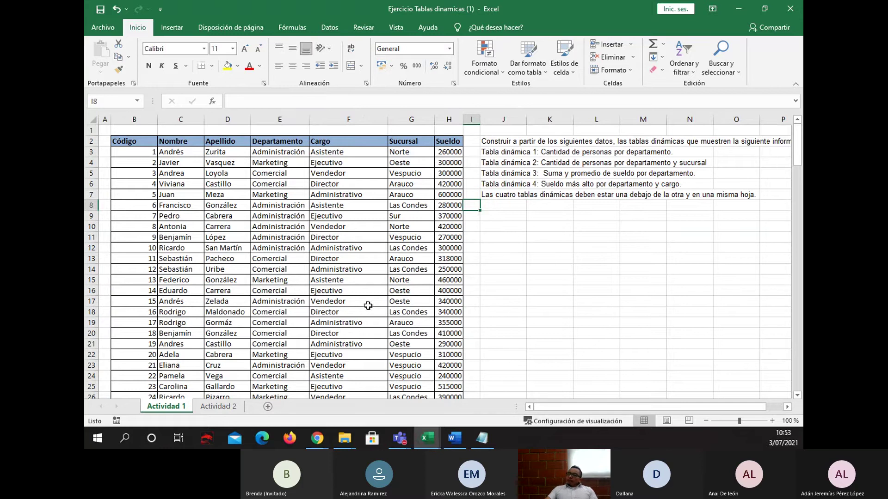
{"action": "left_click_drag", "start_coordinate": [592, 407], "coordinate": [622, 409]}
{"action": "left_click", "coordinate": [491, 139]}
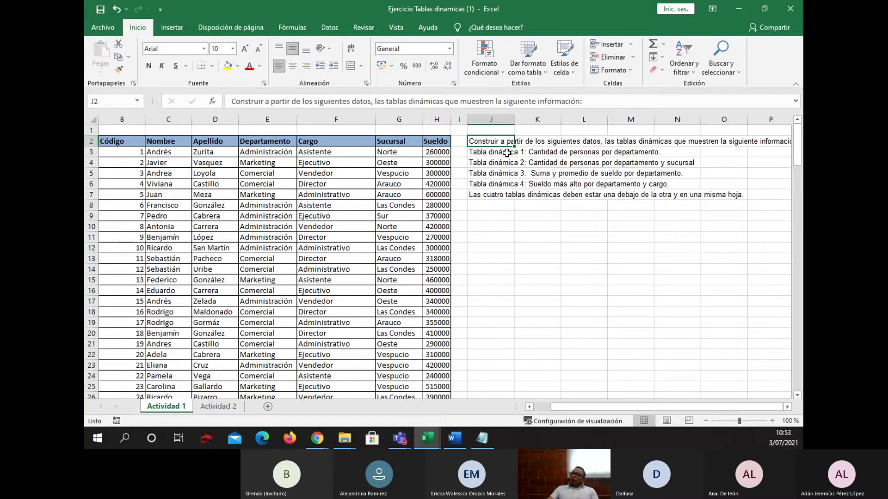
{"action": "left_click", "coordinate": [507, 153]}
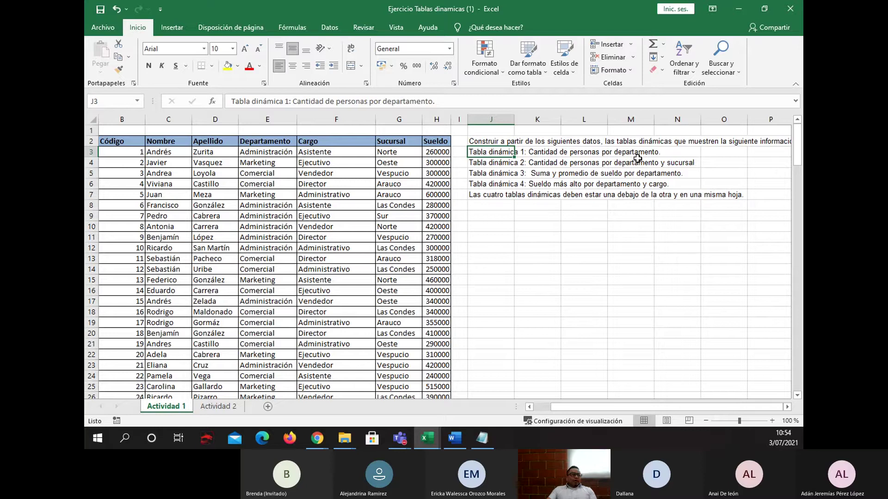
Enter the heading "Cantidad de peronsas por departamento" in cell J10 of the Actividad 1 sheet
{"action": "left_click", "coordinate": [502, 225]}
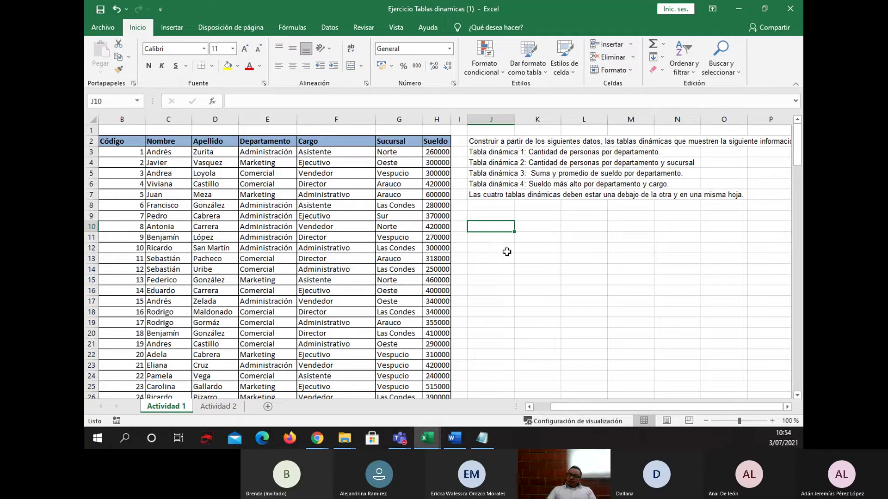
{"action": "type", "text": "Cantidad d"}
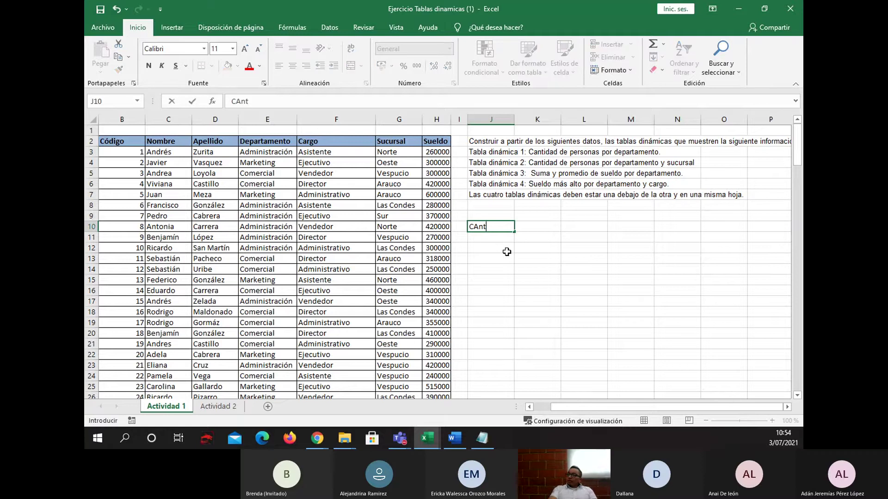
{"action": "type", "text": "e p"}
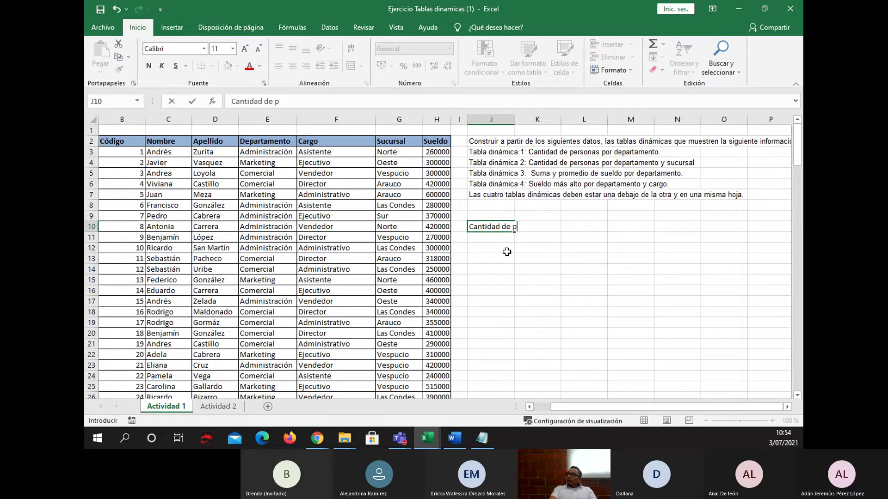
{"action": "type", "text": "eronsas por depa"}
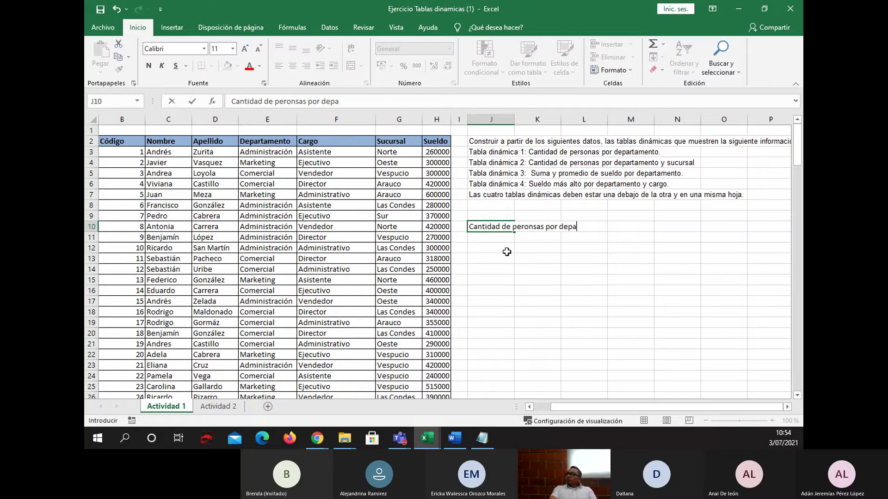
{"action": "type", "text": "rtament"}
{"action": "type", "text": "o"}
{"action": "key", "text": "Return"}
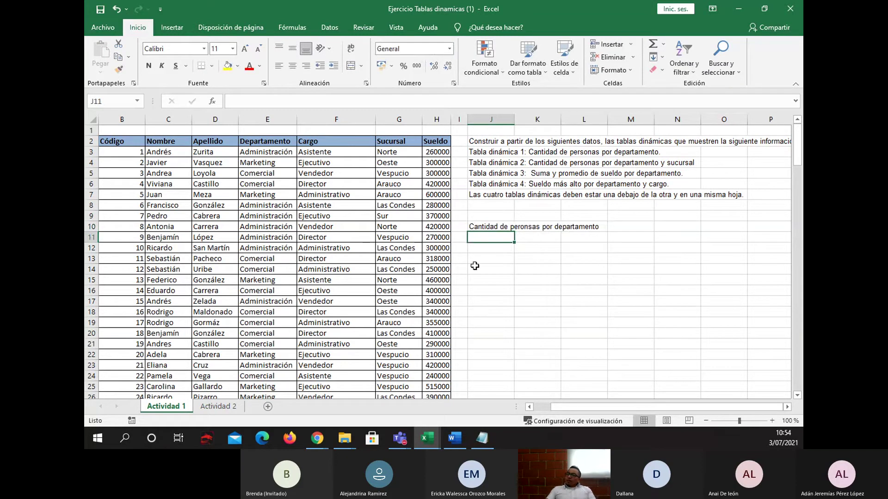
Create a pivot table from the Actividad 1 range B2:H152, placed on the existing sheet at cell J11
{"action": "left_click", "coordinate": [177, 29]}
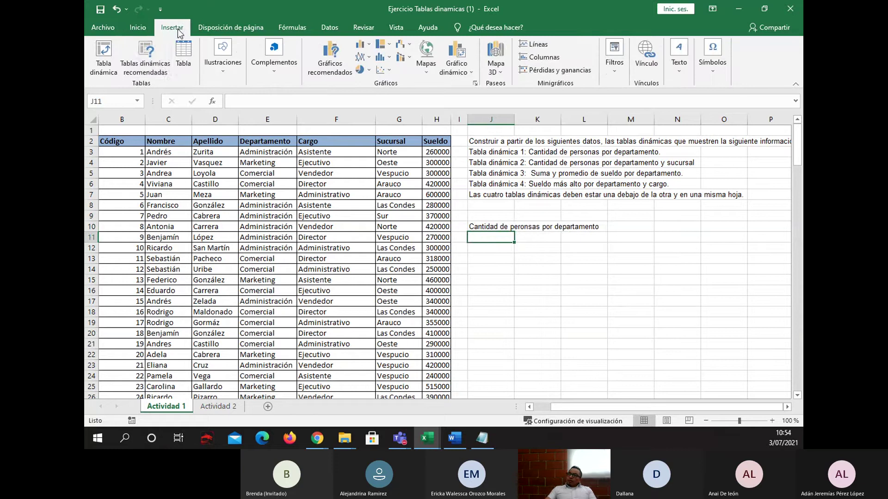
{"action": "left_click", "coordinate": [111, 60]}
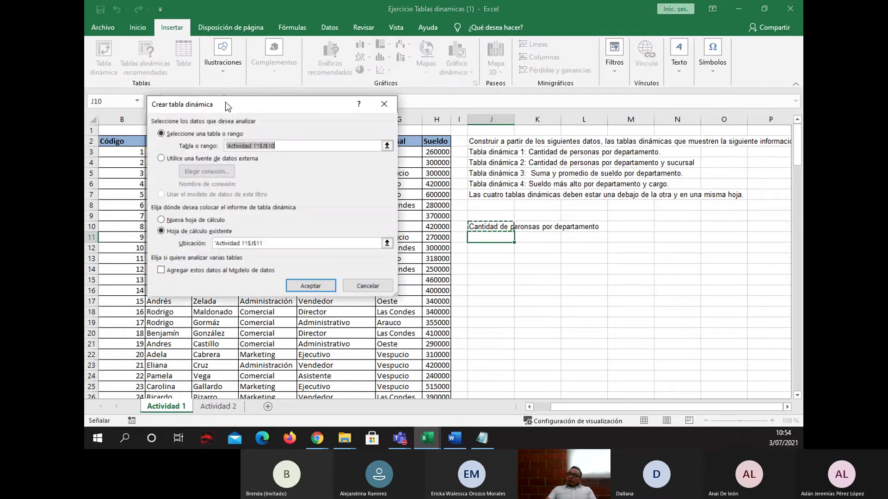
{"action": "left_click_drag", "start_coordinate": [247, 111], "coordinate": [588, 104]}
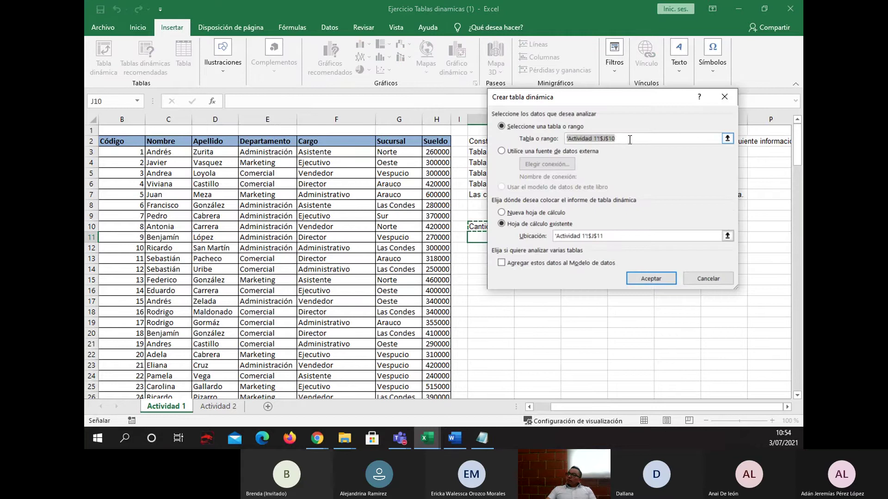
{"action": "left_click_drag", "start_coordinate": [615, 139], "coordinate": [593, 140]}
{"action": "left_click", "coordinate": [130, 140]}
{"action": "left_click_drag", "start_coordinate": [130, 140], "coordinate": [443, 380]}
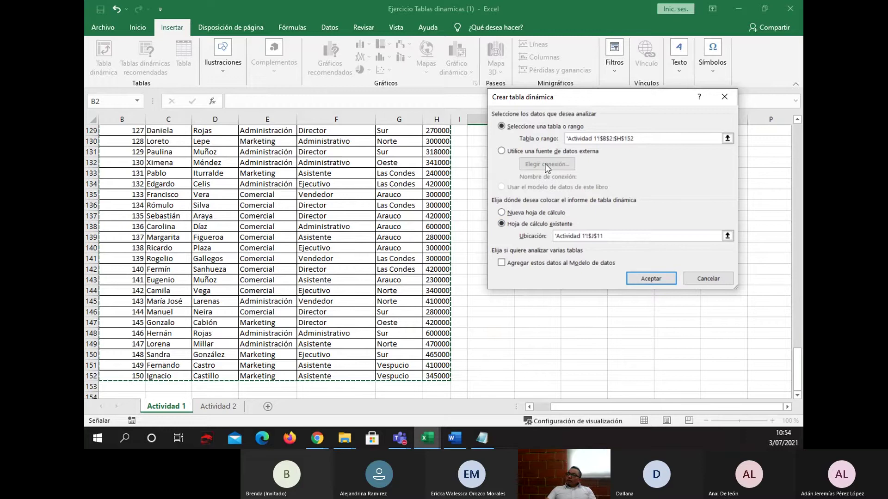
{"action": "left_click_drag", "start_coordinate": [564, 98], "coordinate": [218, 105]}
{"action": "left_click", "coordinate": [171, 231]}
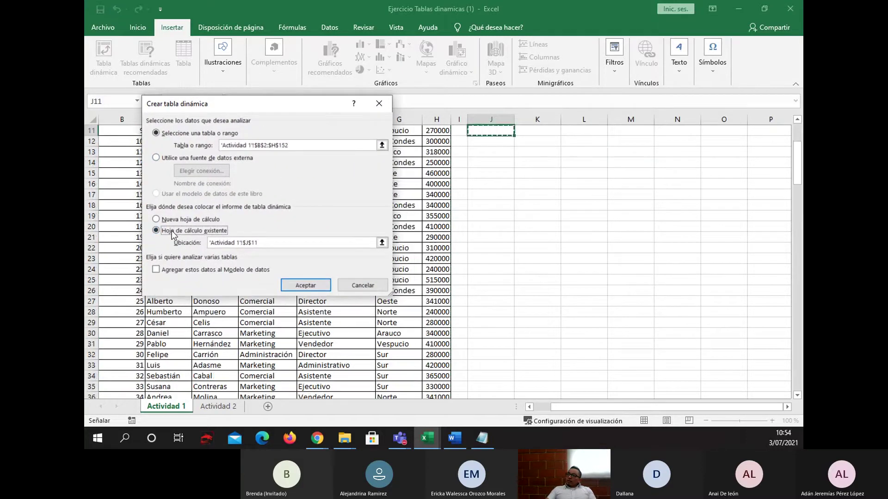
{"action": "scroll", "coordinate": [438, 223], "scroll_direction": "up", "scroll_amount": 2}
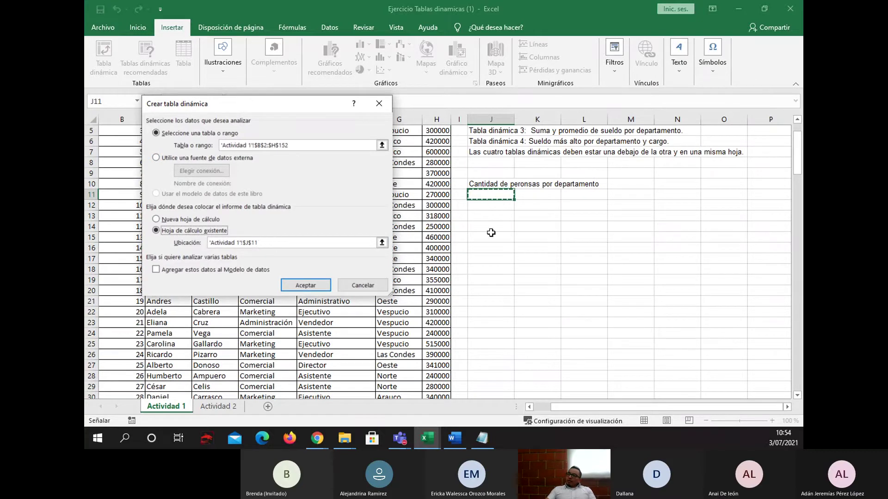
{"action": "left_click", "coordinate": [306, 285]}
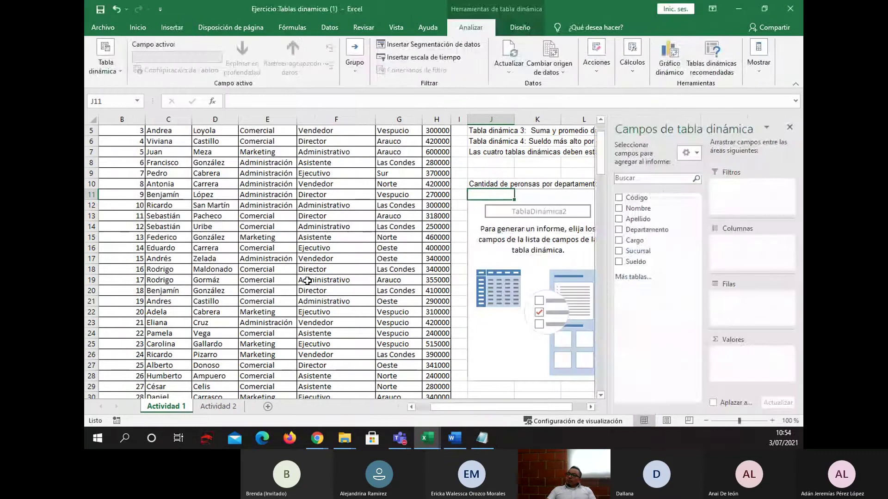
Add the Departamento field to the pivot table's rows
{"action": "scroll", "coordinate": [494, 405], "scroll_direction": "right", "scroll_amount": 1}
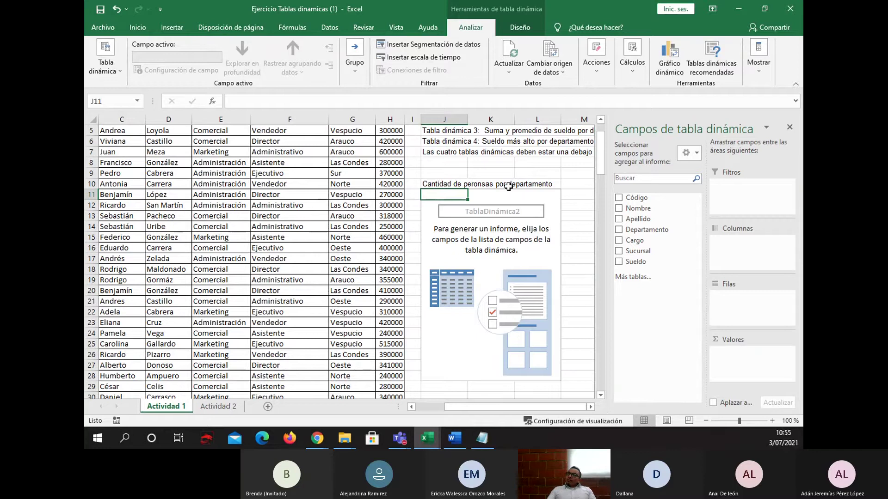
{"action": "left_click", "coordinate": [619, 230]}
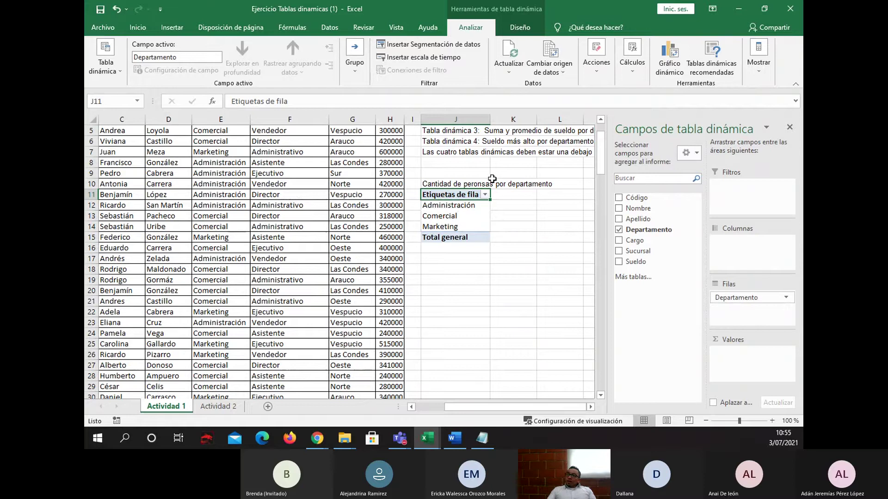
Try Departamento as the pivot table's column field and return it to the rows
{"action": "left_click_drag", "start_coordinate": [746, 298], "coordinate": [749, 245]}
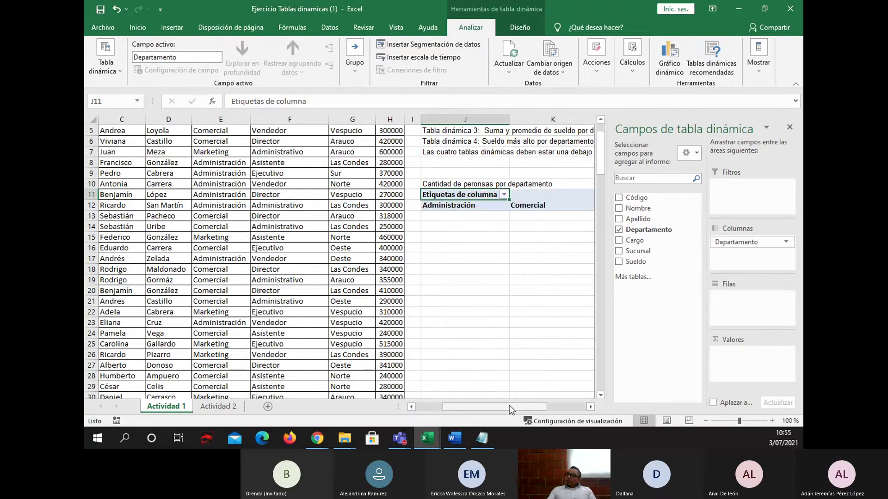
{"action": "left_click_drag", "start_coordinate": [509, 405], "coordinate": [575, 406]}
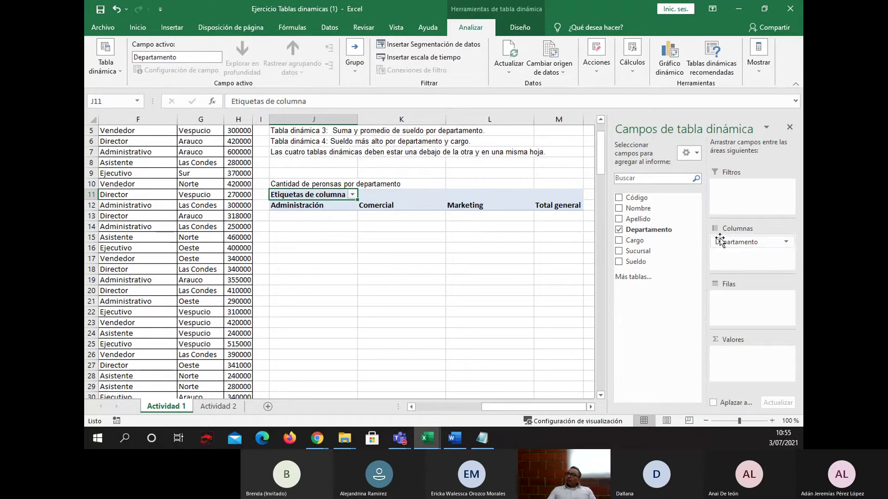
{"action": "left_click_drag", "start_coordinate": [736, 243], "coordinate": [731, 299]}
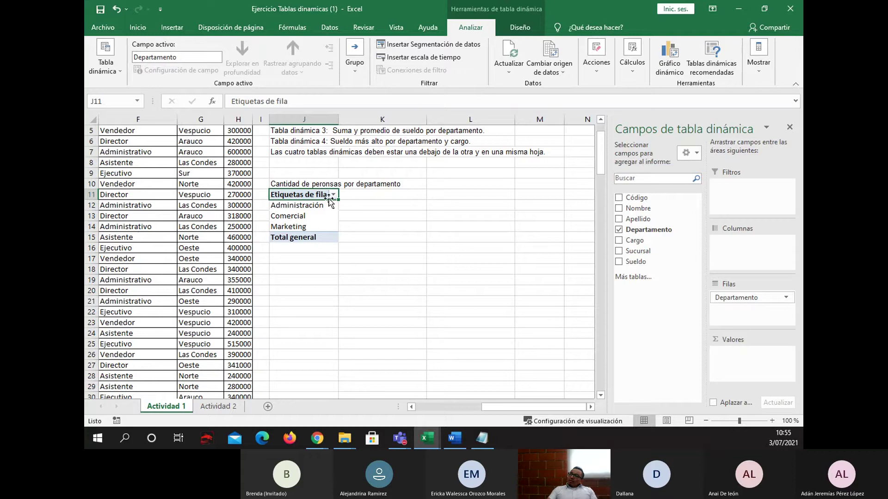
Add the Nombre field to the pivot table as a counted value instead of a row field
{"action": "left_click", "coordinate": [619, 208]}
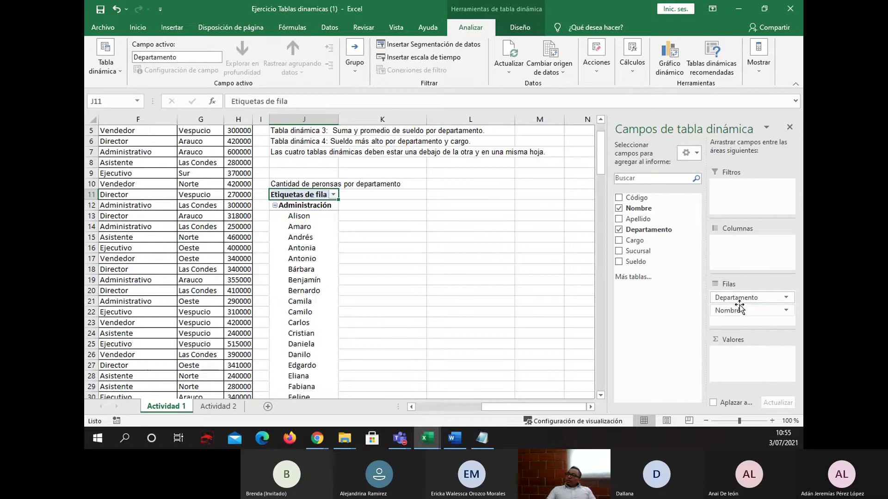
{"action": "left_click_drag", "start_coordinate": [737, 315], "coordinate": [739, 361]}
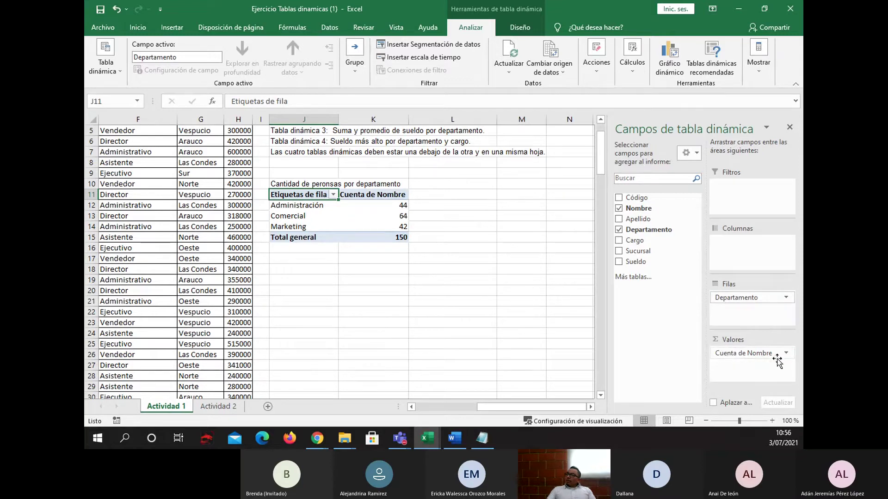
Review each department in the pivot table together with its count of names and the grand total
{"action": "left_click", "coordinate": [301, 209]}
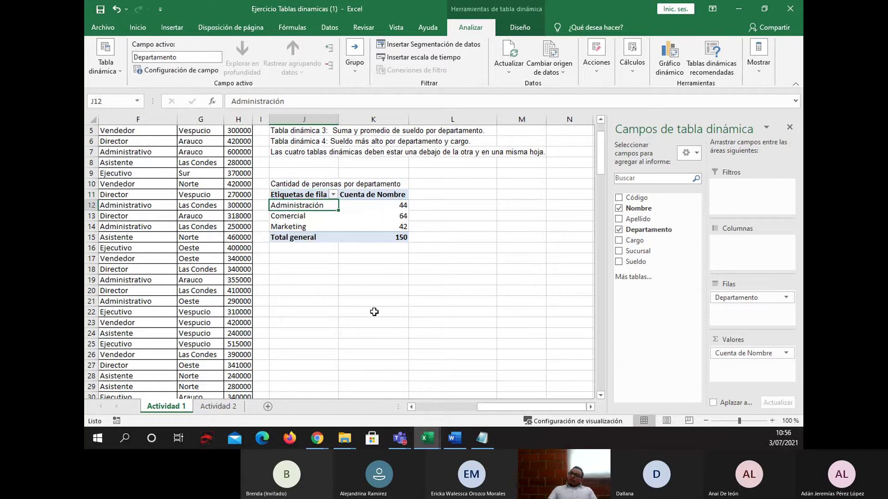
{"action": "left_click", "coordinate": [396, 205]}
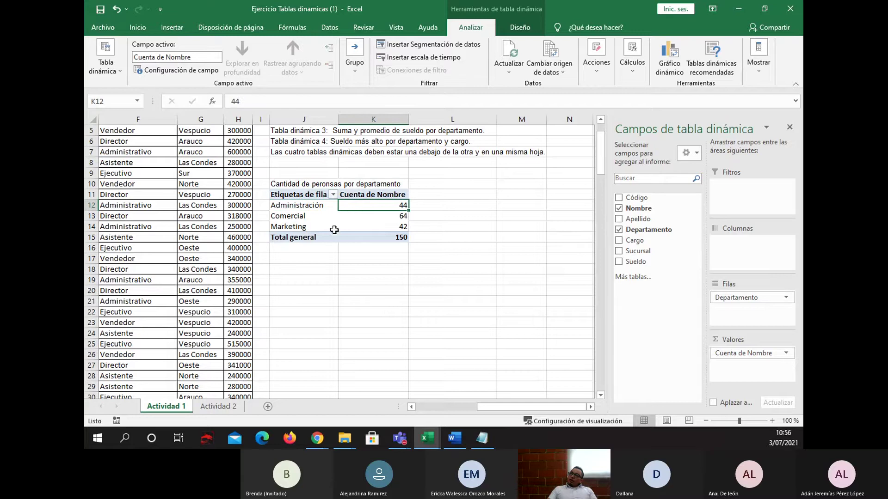
{"action": "left_click", "coordinate": [309, 220]}
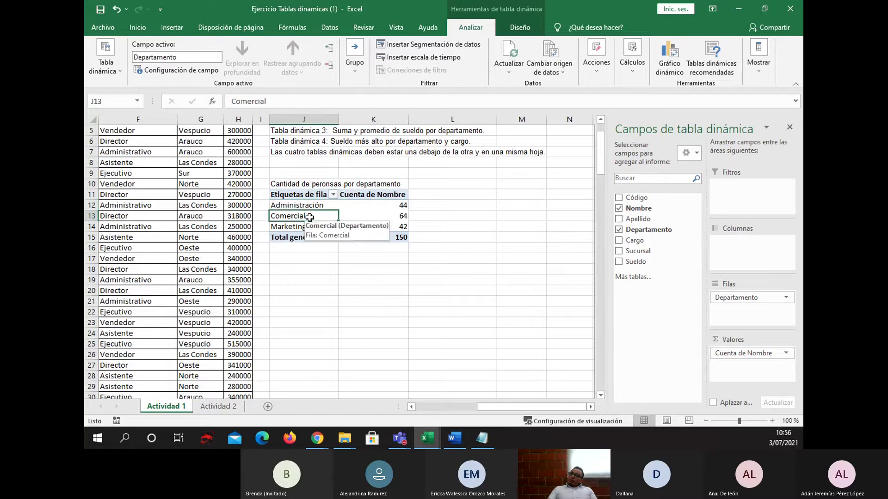
{"action": "left_click", "coordinate": [393, 217]}
{"action": "left_click", "coordinate": [311, 230]}
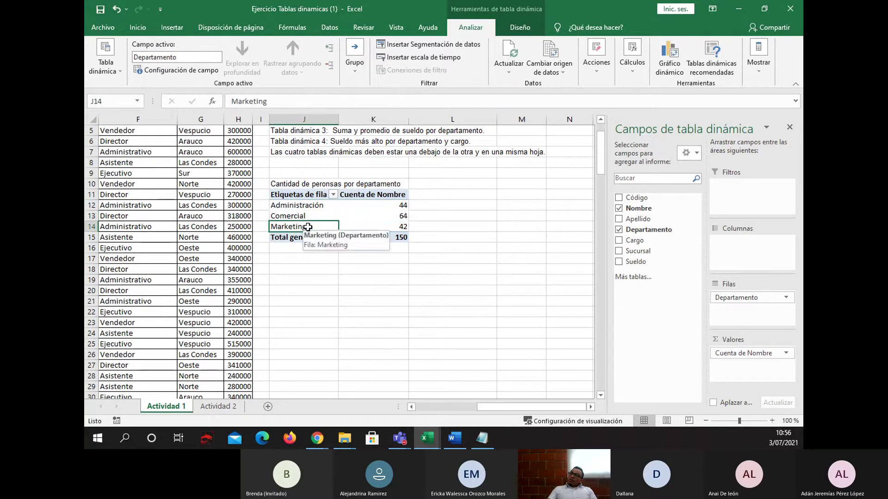
{"action": "left_click", "coordinate": [402, 227]}
{"action": "left_click", "coordinate": [401, 237]}
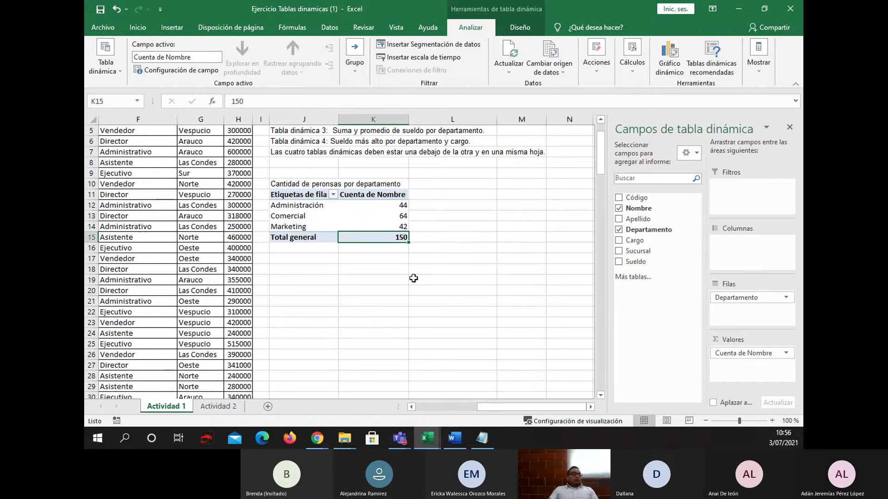
Rename the pivot table's row labels header in J11 as Departamentos
{"action": "left_click", "coordinate": [321, 195]}
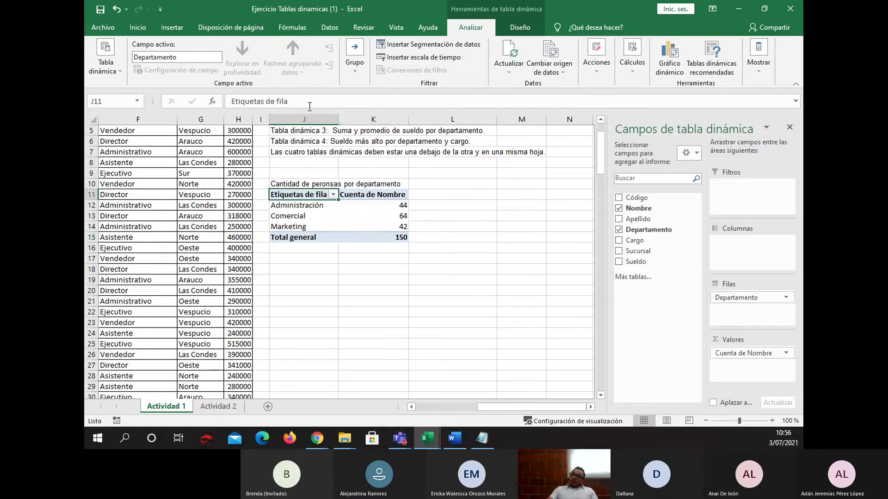
{"action": "left_click_drag", "start_coordinate": [309, 102], "coordinate": [230, 102]}
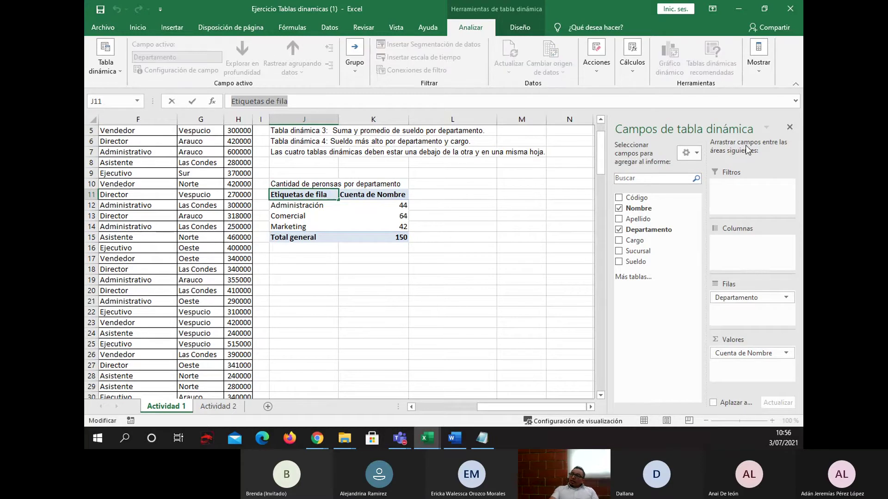
{"action": "type", "text": "Depar"}
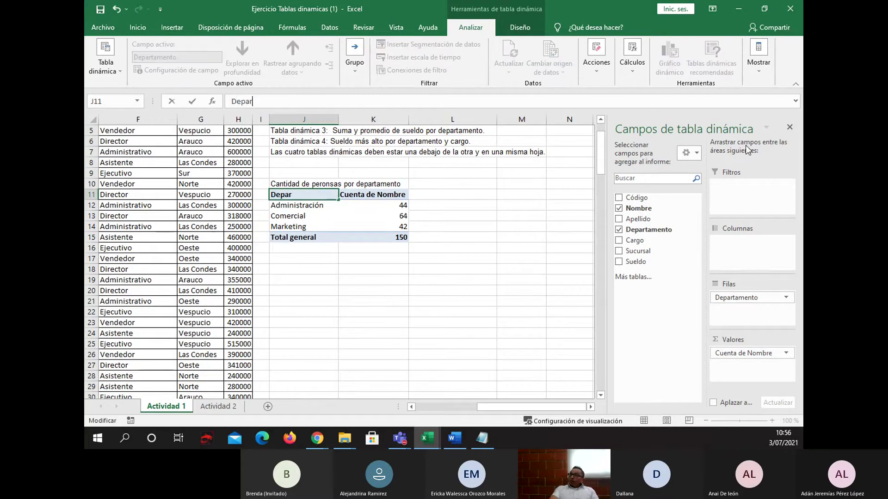
{"action": "type", "text": "tamentos"}
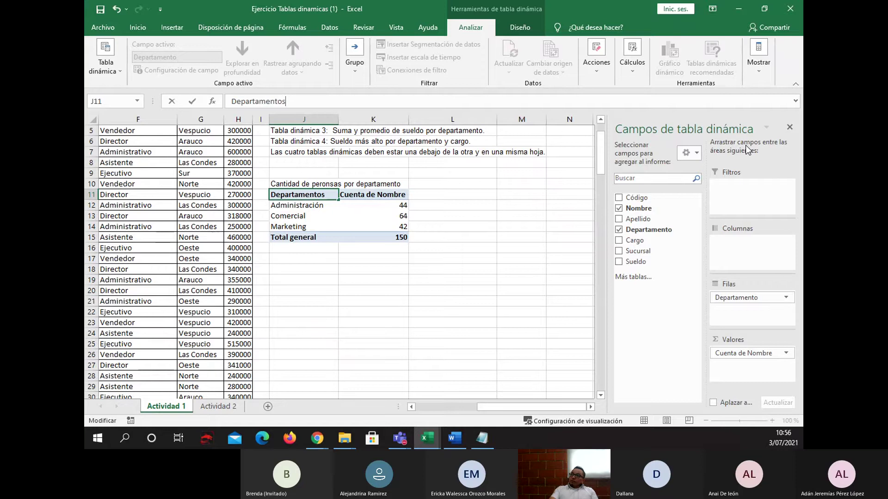
{"action": "key", "text": "Return"}
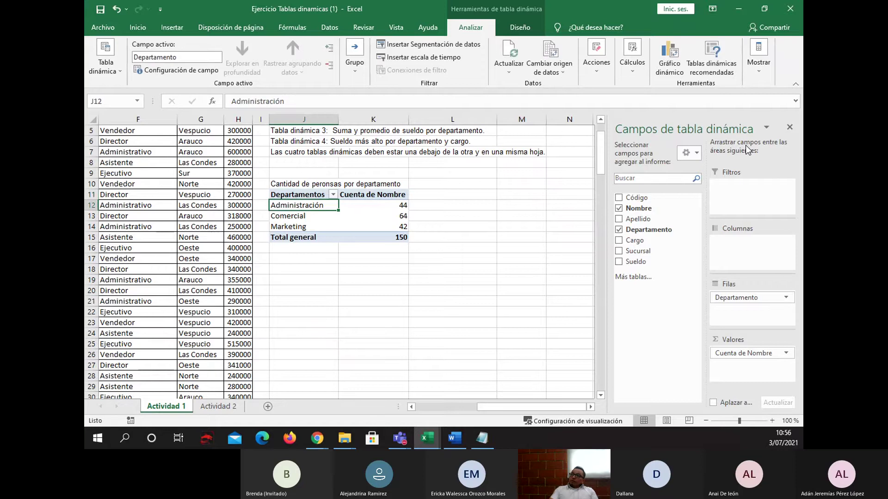
Rename the pivot table's name count header in K11 as Cantidad de Personas
{"action": "left_click", "coordinate": [373, 194]}
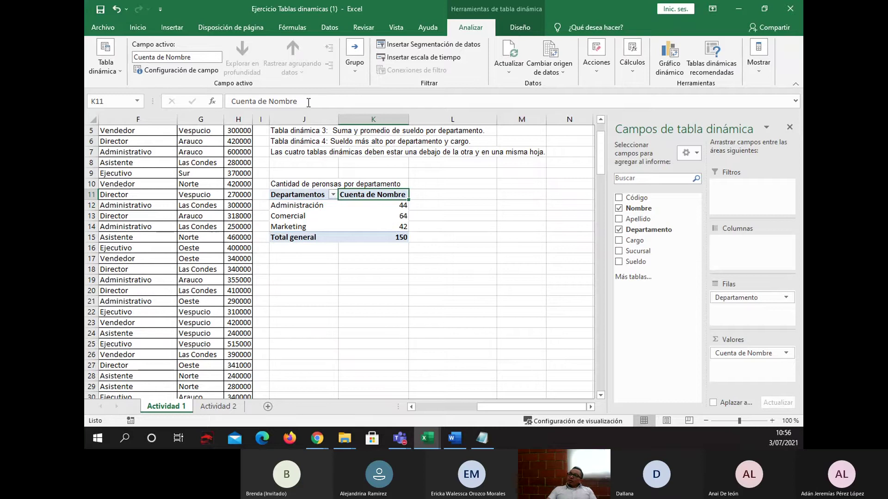
{"action": "left_click_drag", "start_coordinate": [302, 101], "coordinate": [140, 98]}
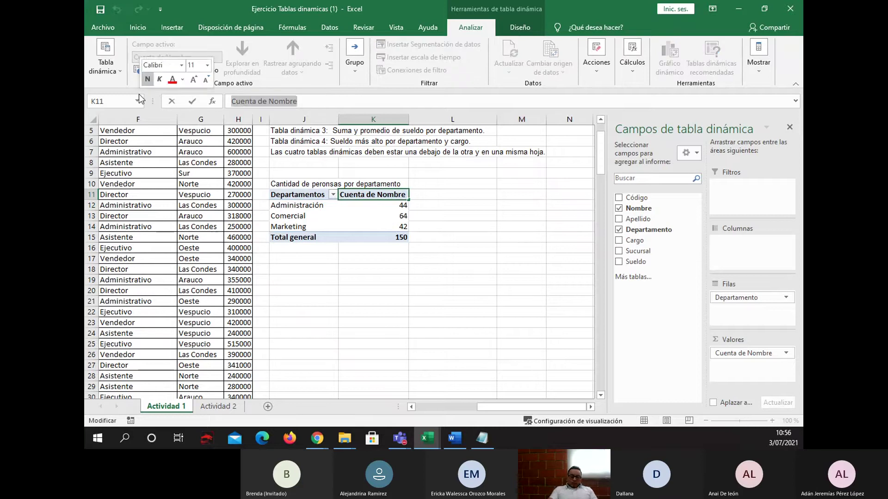
{"action": "type", "text": "Cantidad de "}
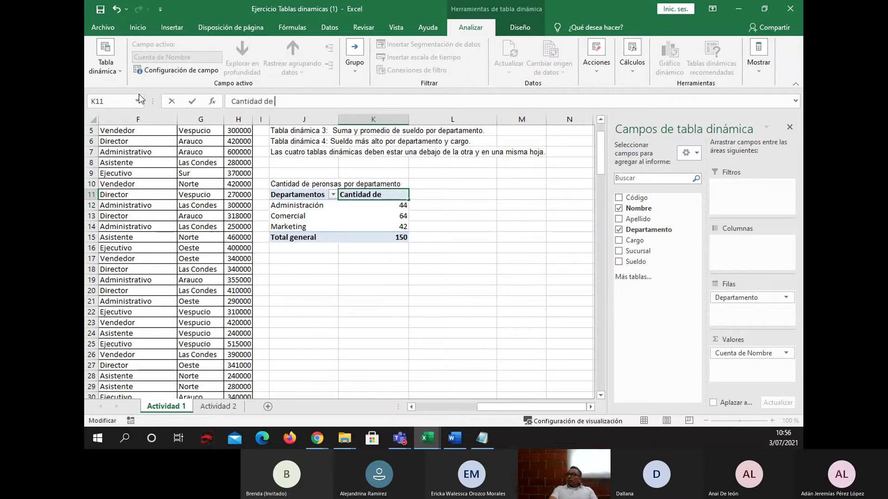
{"action": "type", "text": "PERson"}
{"action": "type", "text": "rsonas"}
{"action": "key", "text": "Return"}
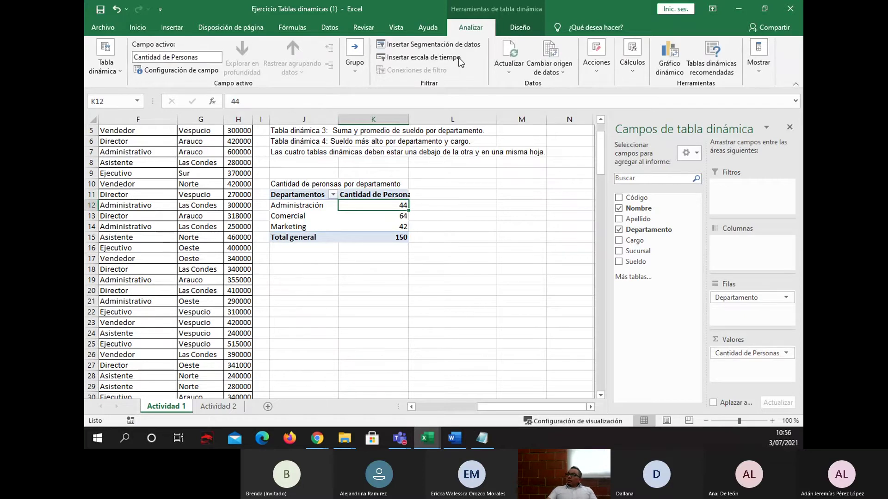
Widen columns K and J so that the pivot table's headers fit
{"action": "left_click_drag", "start_coordinate": [409, 122], "coordinate": [428, 123]}
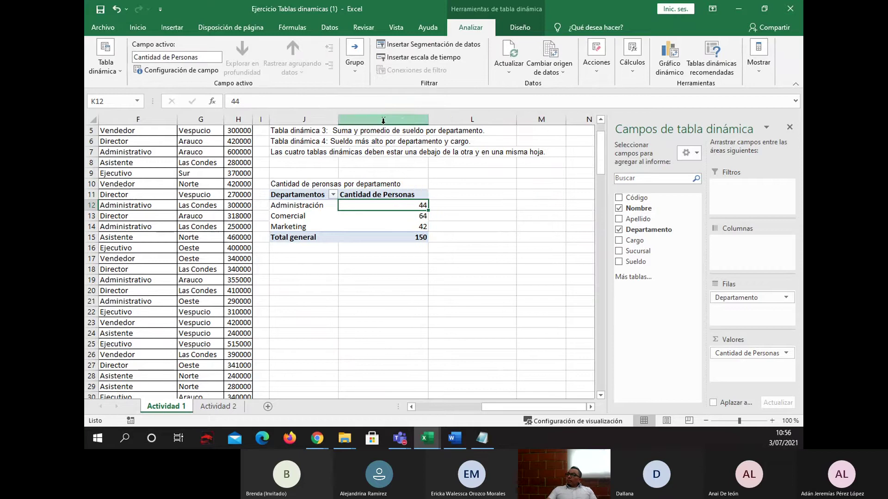
{"action": "left_click_drag", "start_coordinate": [339, 116], "coordinate": [352, 122]}
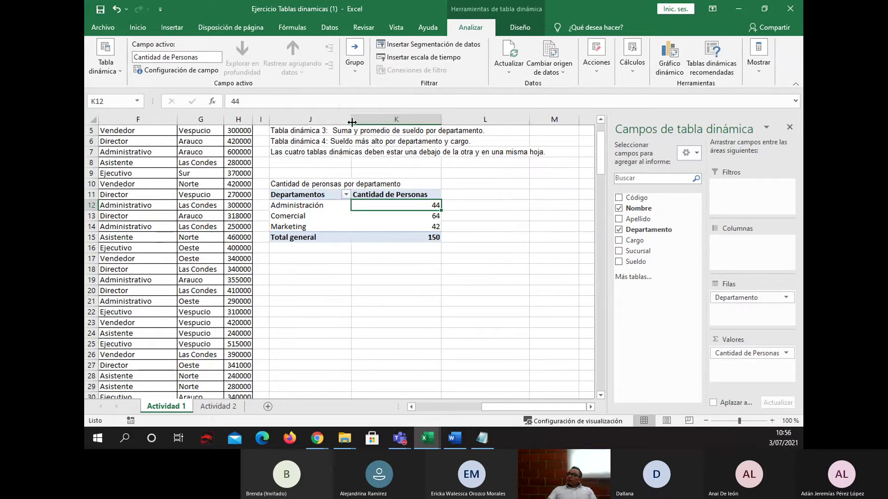
{"action": "left_click", "coordinate": [479, 284]}
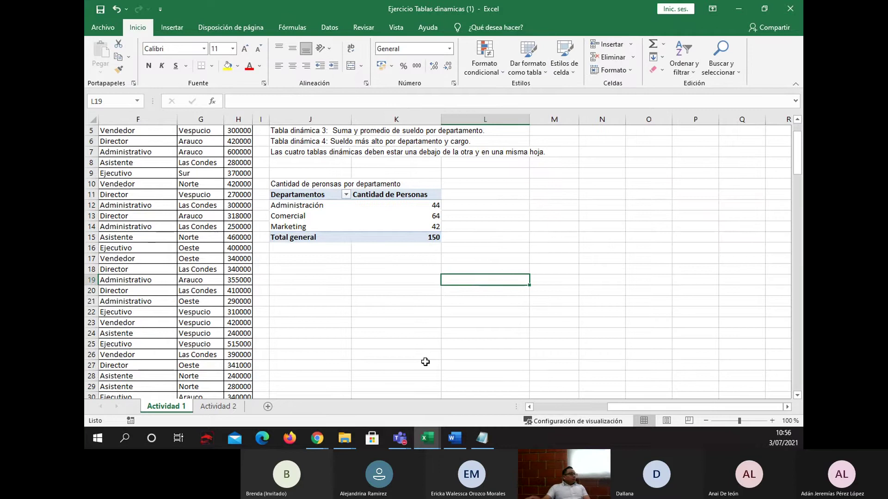
Format the pivot table's title in J10 with yellow fill, bold text and font size 12
{"action": "left_click", "coordinate": [310, 194]}
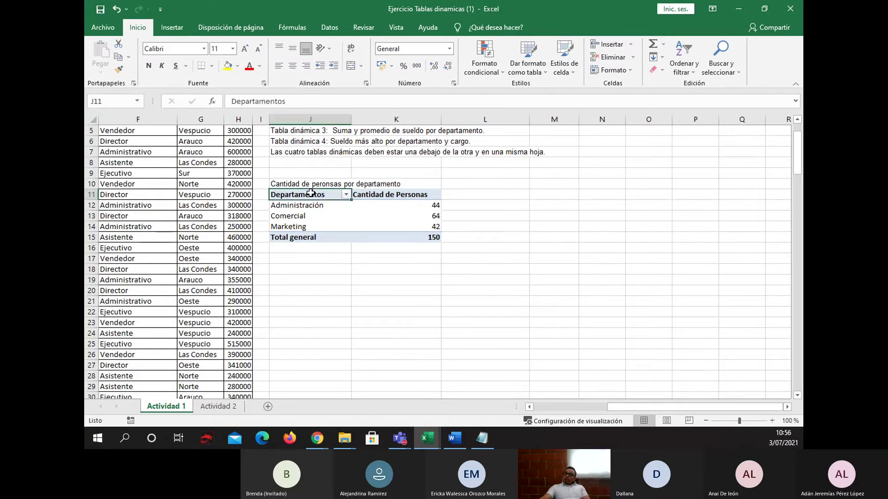
{"action": "left_click", "coordinate": [311, 183]}
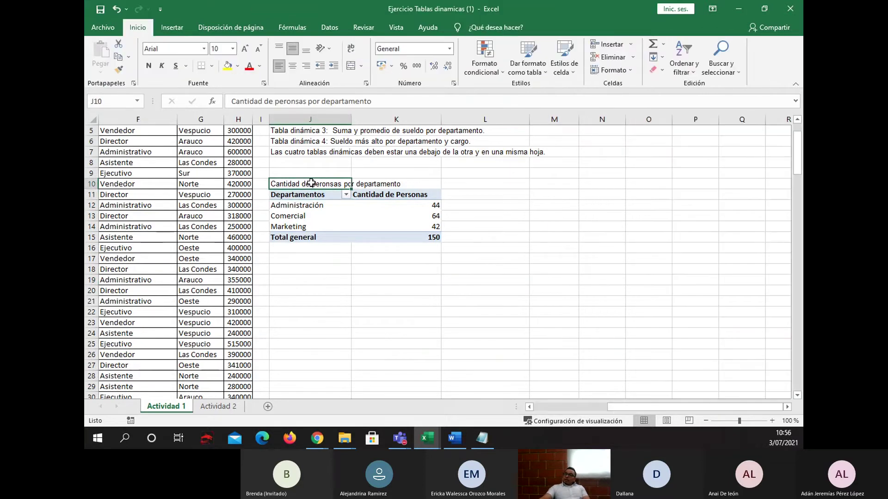
{"action": "left_click", "coordinate": [228, 65]}
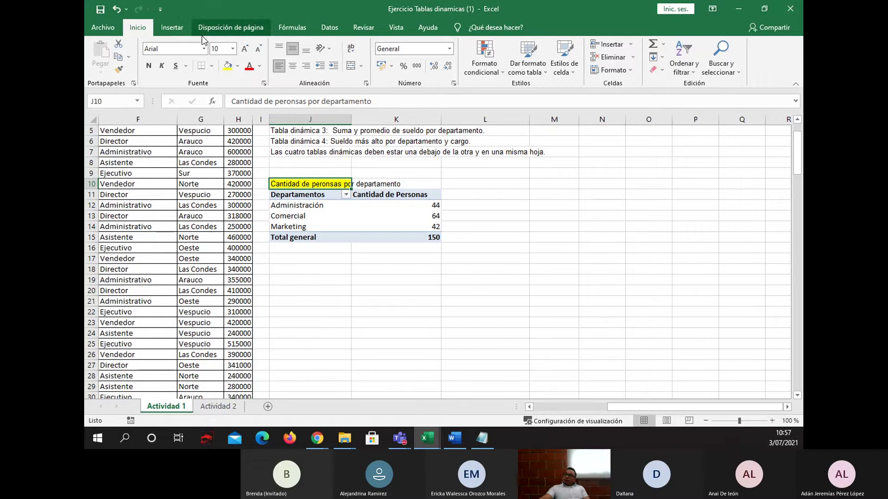
{"action": "left_click", "coordinate": [148, 65]}
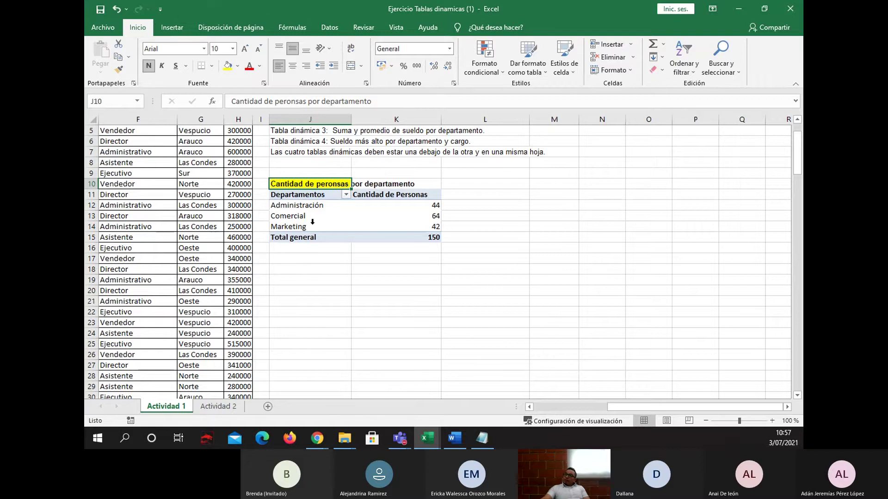
{"action": "left_click", "coordinate": [246, 49]}
{"action": "left_click", "coordinate": [246, 49]}
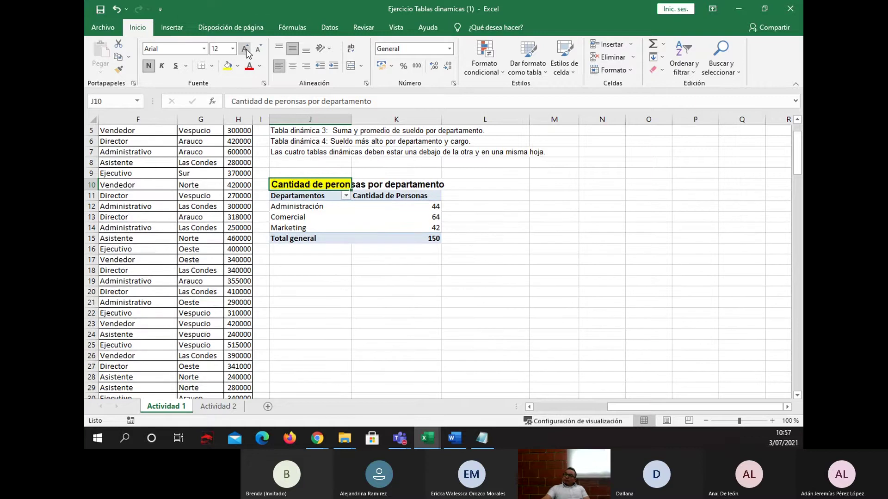
{"action": "left_click", "coordinate": [355, 292]}
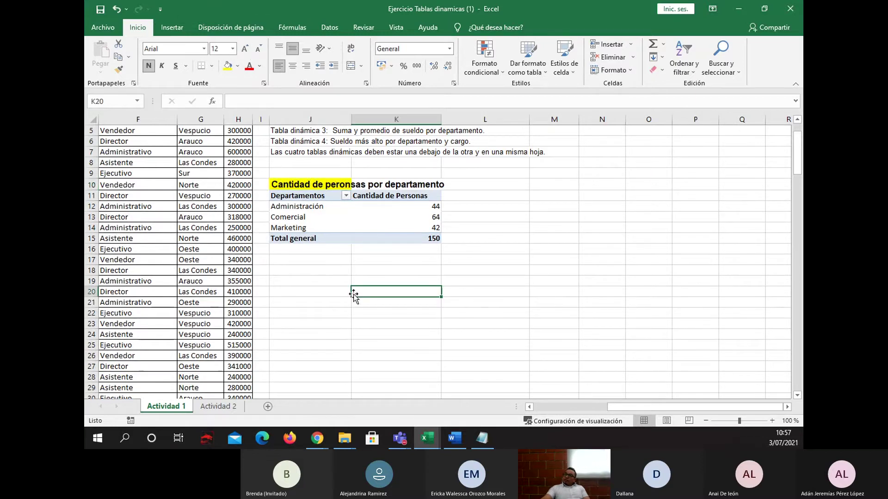
Merge and center the title across J10:K10 and reduce its font size to 11
{"action": "left_click", "coordinate": [339, 184]}
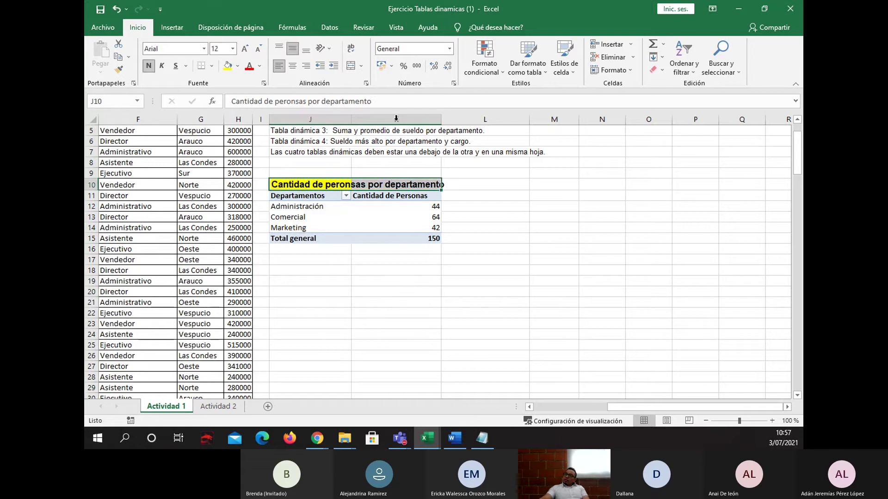
{"action": "left_click", "coordinate": [350, 65]}
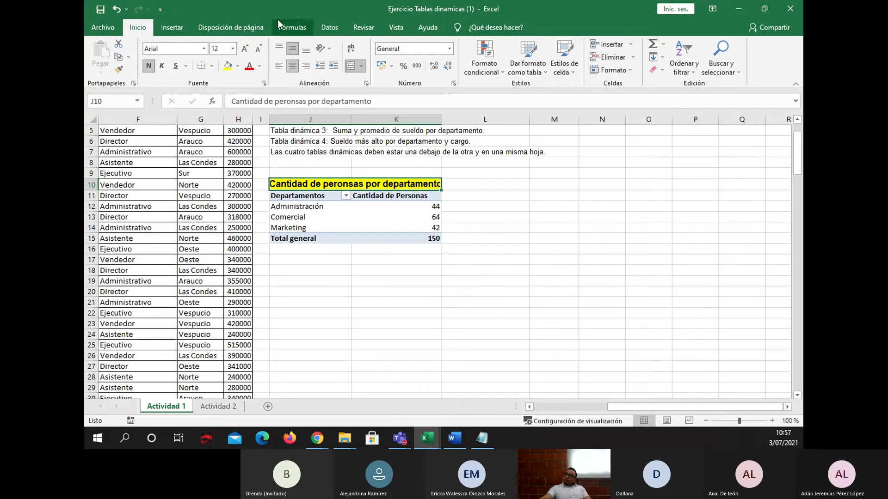
{"action": "left_click", "coordinate": [259, 50]}
{"action": "left_click", "coordinate": [370, 280]}
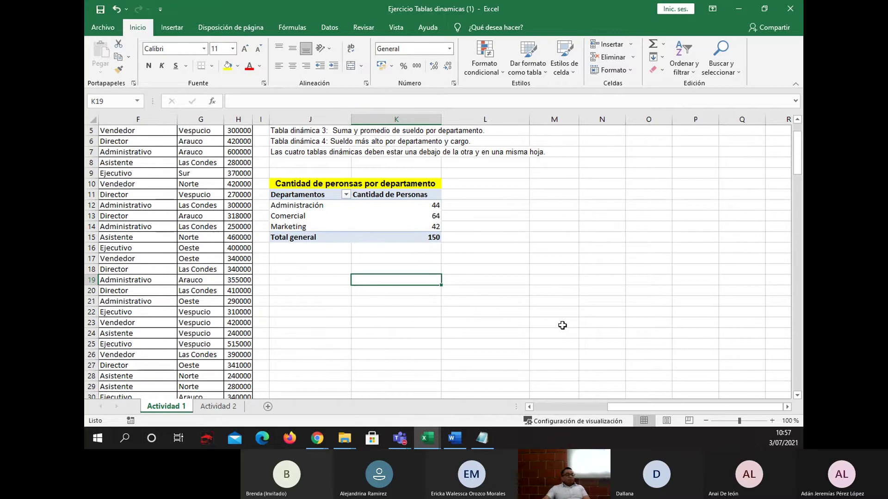
Copy the formatted title from J10 to J17 for the second pivot table
{"action": "scroll", "coordinate": [476, 254], "scroll_direction": "up", "scroll_amount": 2}
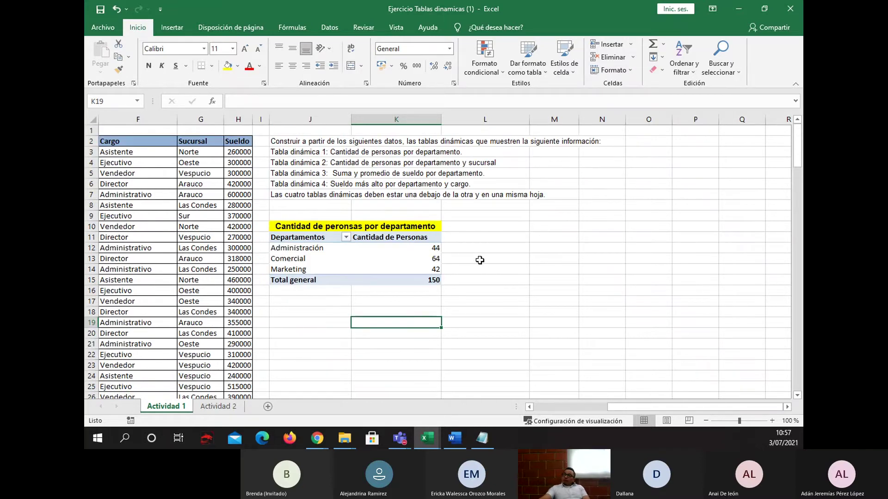
{"action": "left_click", "coordinate": [286, 164]}
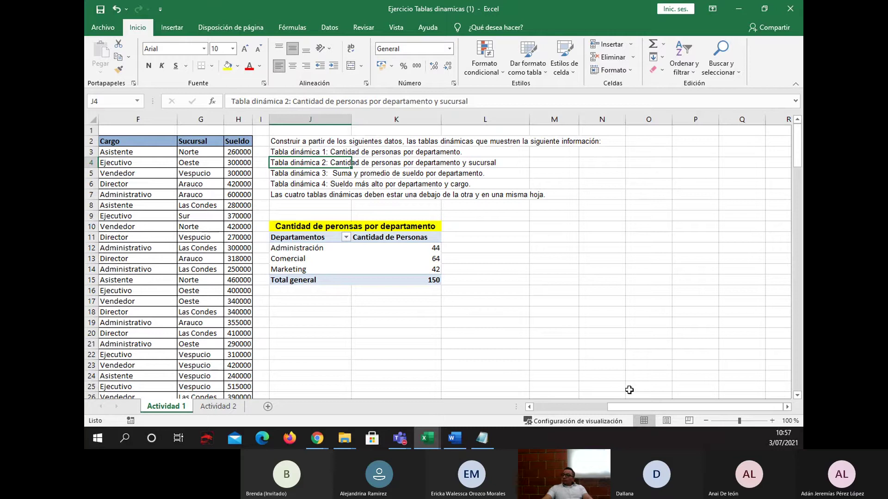
{"action": "left_click_drag", "start_coordinate": [631, 405], "coordinate": [587, 405]}
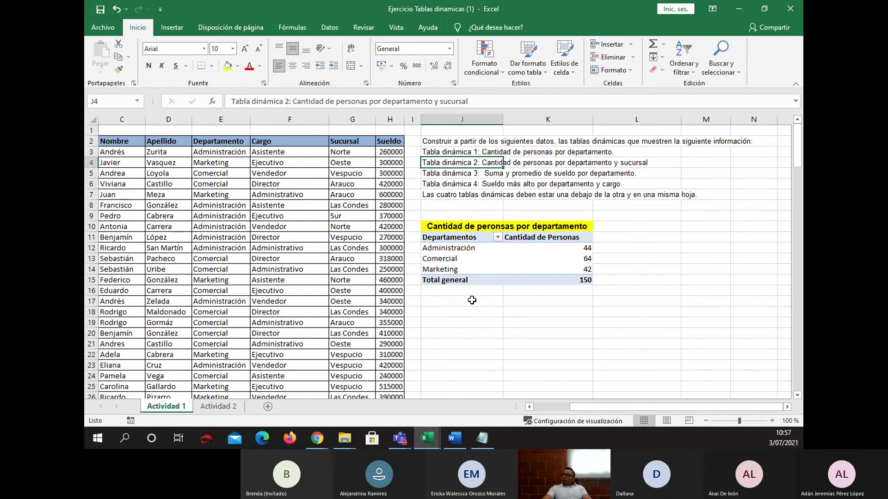
{"action": "left_click", "coordinate": [462, 301]}
{"action": "left_click", "coordinate": [452, 227]}
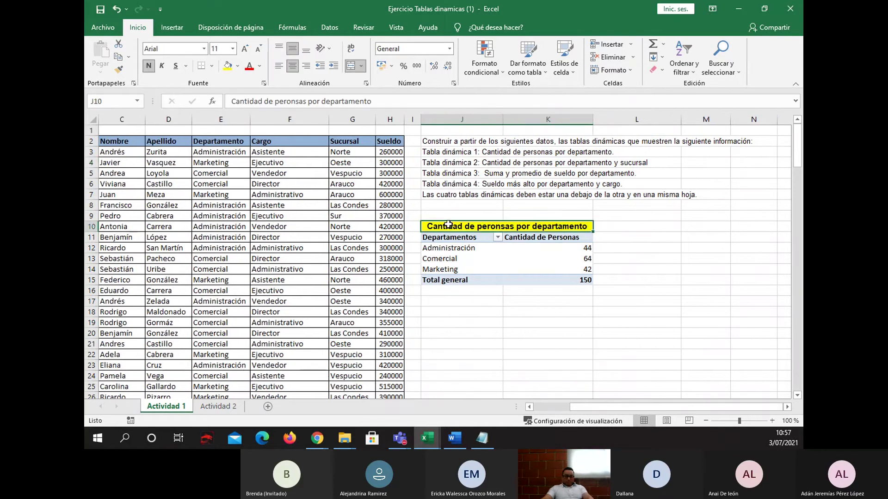
{"action": "key", "text": "ctrl+c"}
{"action": "left_click", "coordinate": [468, 299]}
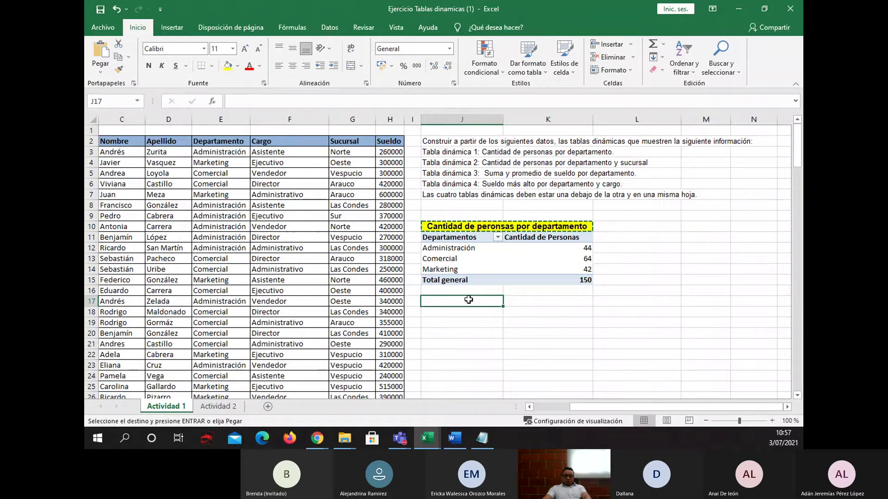
{"action": "key", "text": "ctrl+v"}
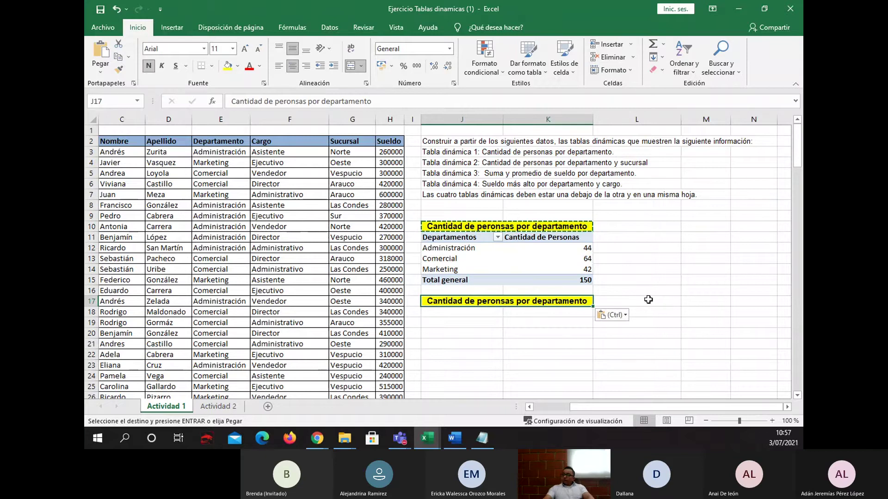
Extend the title in J17 with "y sucursal" and widen columns J and K to fit it
{"action": "key", "text": "F2"}
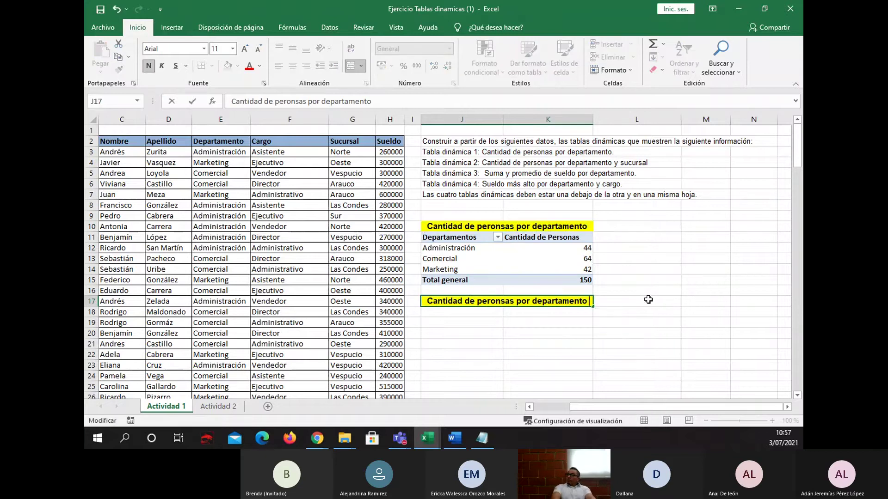
{"action": "type", "text": "y sucursal"}
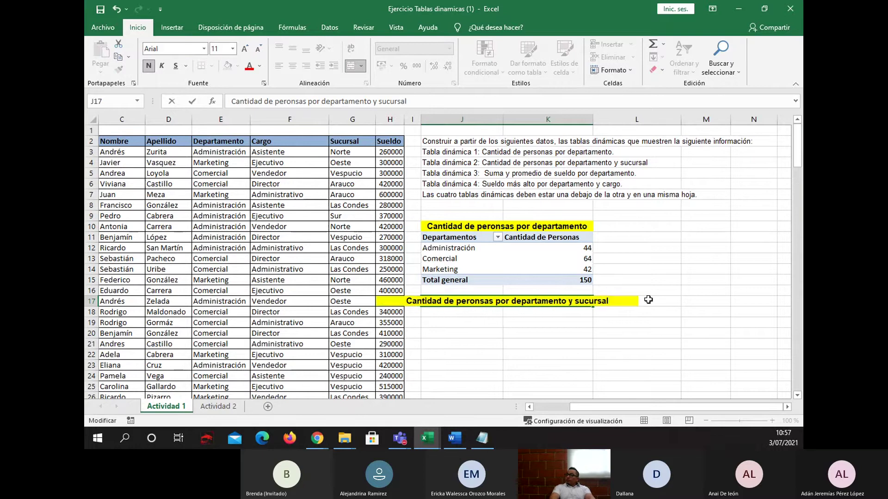
{"action": "key", "text": "Return"}
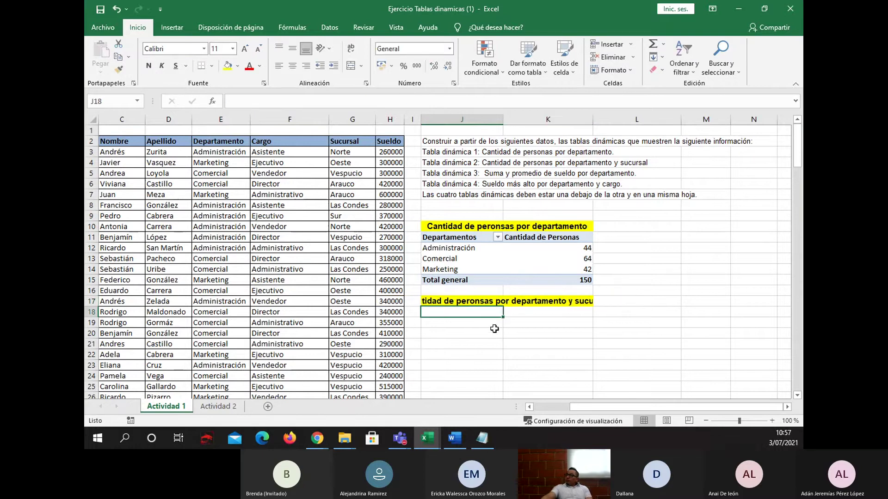
{"action": "left_click_drag", "start_coordinate": [503, 119], "coordinate": [523, 122]}
{"action": "left_click_drag", "start_coordinate": [612, 120], "coordinate": [635, 121]}
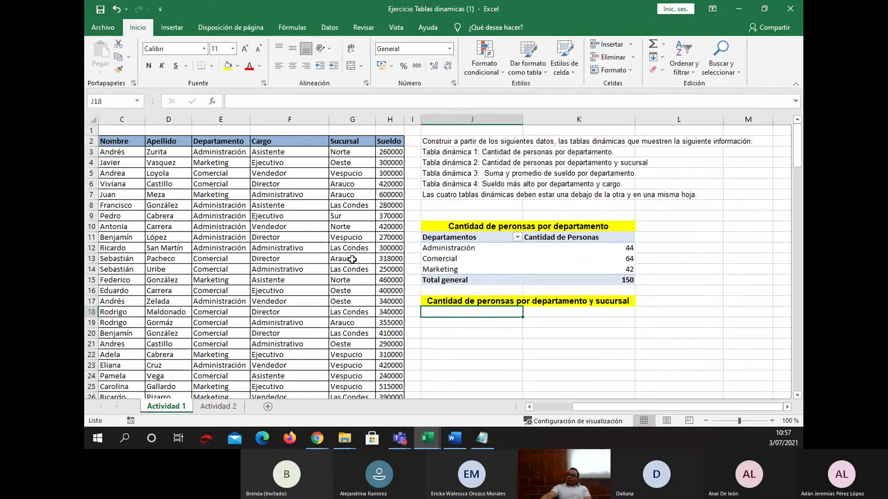
Insert a pivot table from the range C2:H152 on the existing sheet Actividad 1, located at J18
{"action": "left_click", "coordinate": [177, 30]}
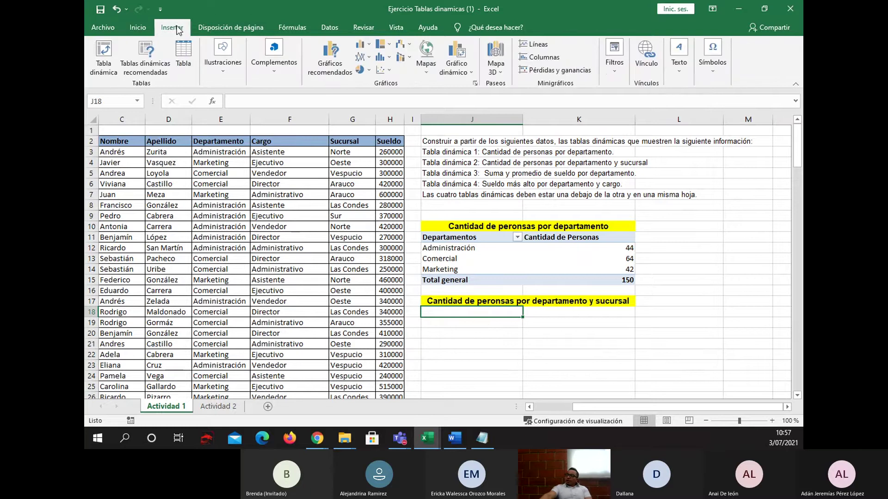
{"action": "left_click", "coordinate": [106, 58]}
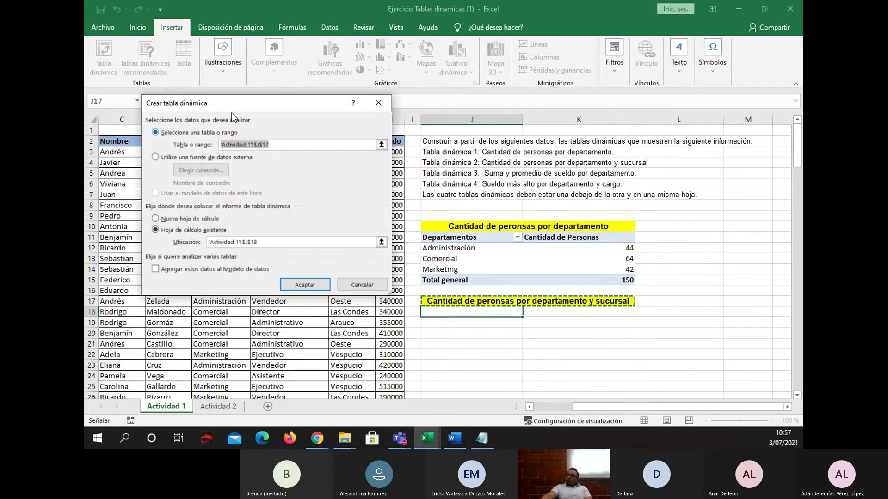
{"action": "left_click_drag", "start_coordinate": [259, 103], "coordinate": [565, 106]}
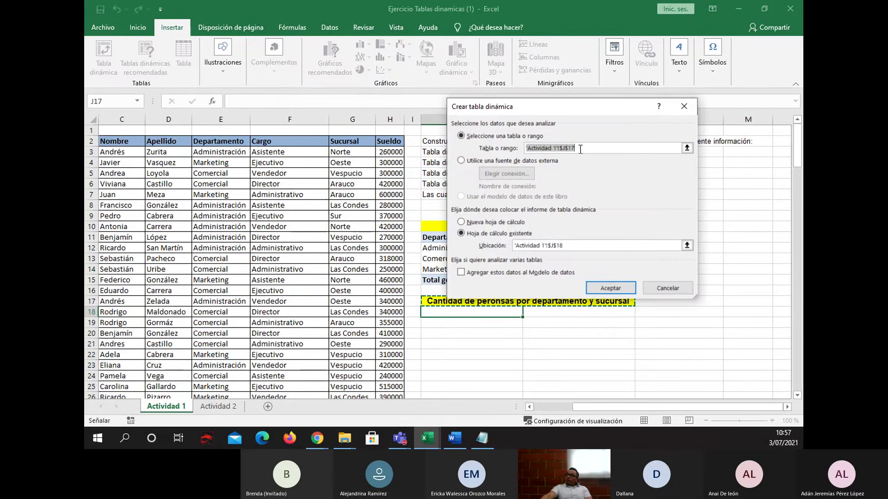
{"action": "key", "text": "BackSpace"}
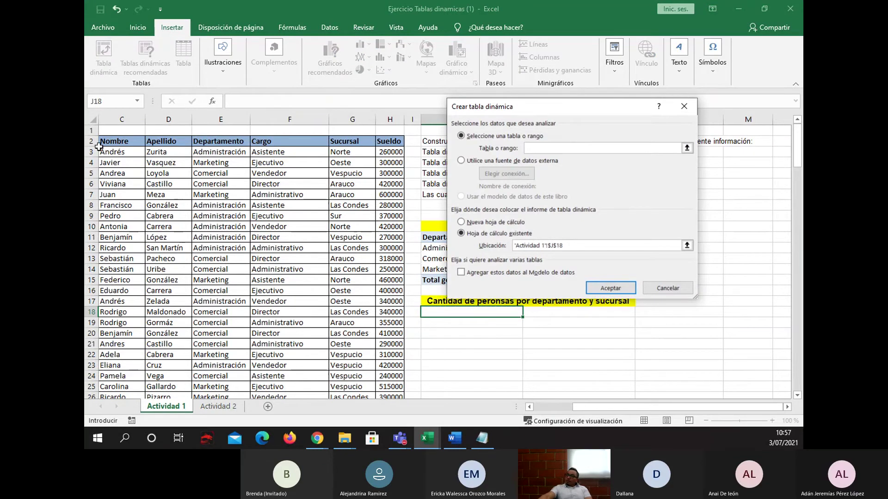
{"action": "left_click_drag", "start_coordinate": [104, 144], "coordinate": [392, 376]}
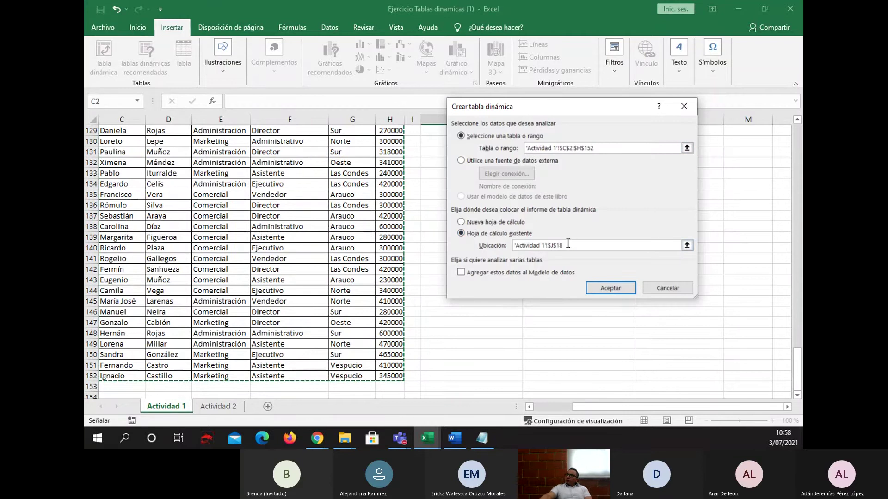
{"action": "left_click", "coordinate": [495, 236]}
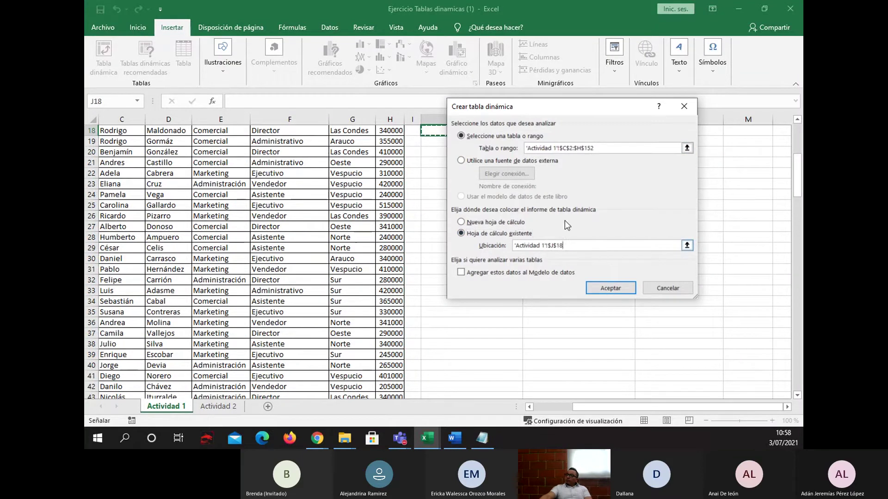
{"action": "left_click_drag", "start_coordinate": [573, 107], "coordinate": [293, 118]}
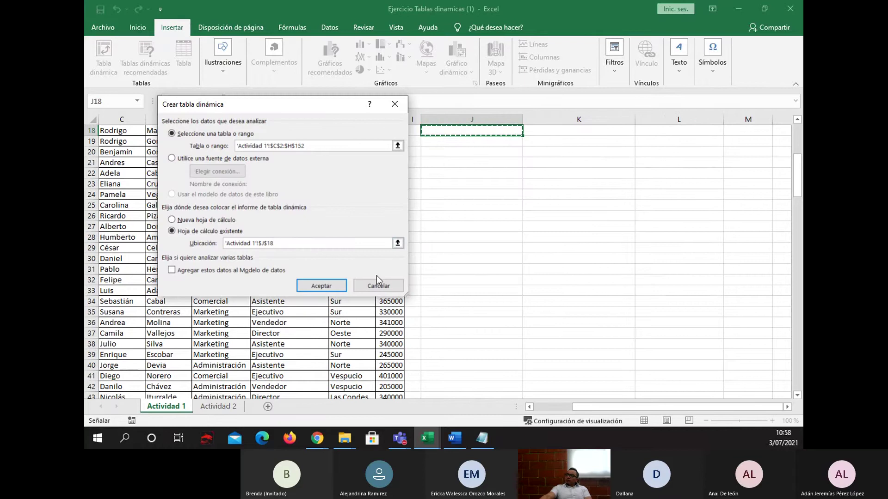
{"action": "left_click", "coordinate": [332, 284]}
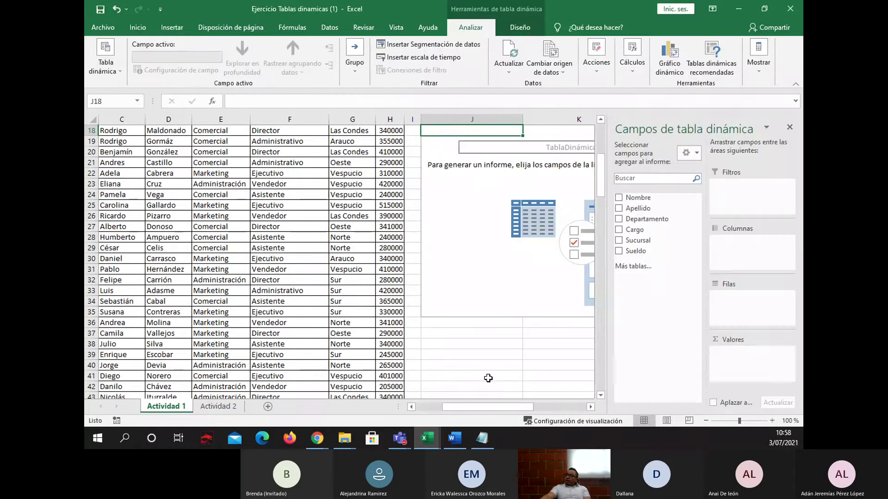
Set the new pivot table's fields: Departamento and Sucursal as rows, and a count of Apellido as the values
{"action": "left_click_drag", "start_coordinate": [603, 190], "coordinate": [603, 177]}
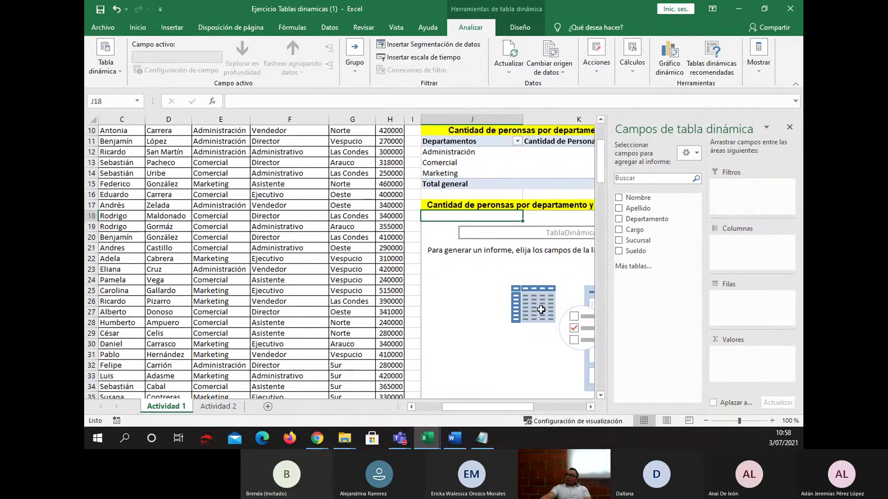
{"action": "left_click_drag", "start_coordinate": [520, 409], "coordinate": [561, 410]}
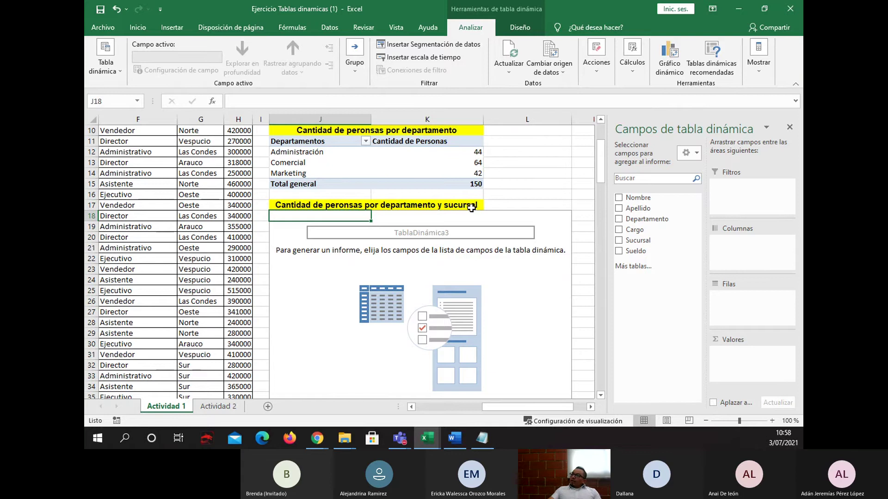
{"action": "left_click", "coordinate": [619, 220]}
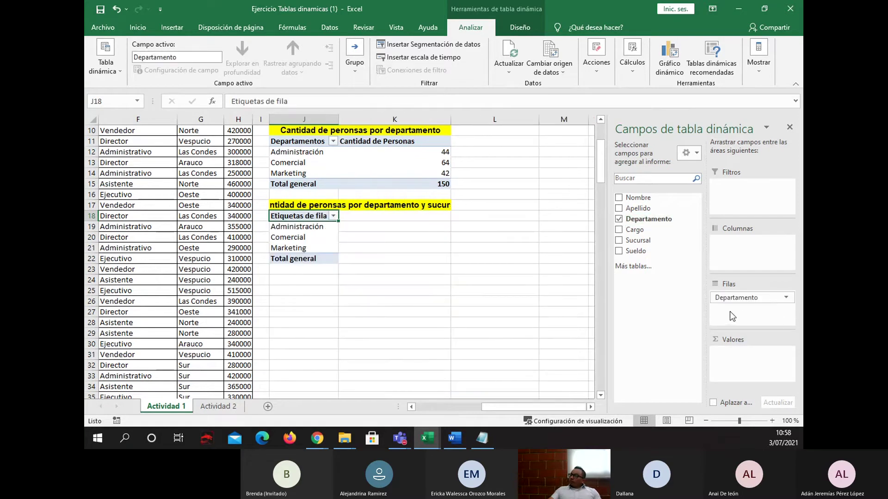
{"action": "left_click", "coordinate": [619, 209]}
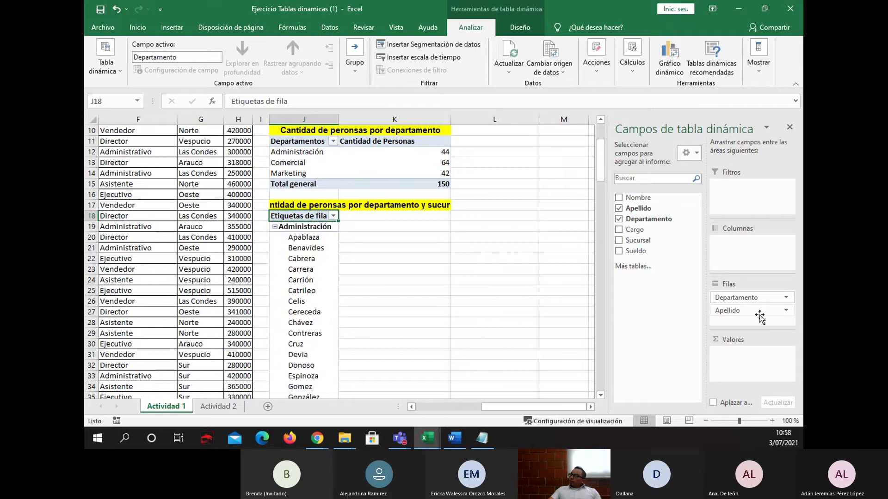
{"action": "left_click_drag", "start_coordinate": [737, 310], "coordinate": [746, 358]}
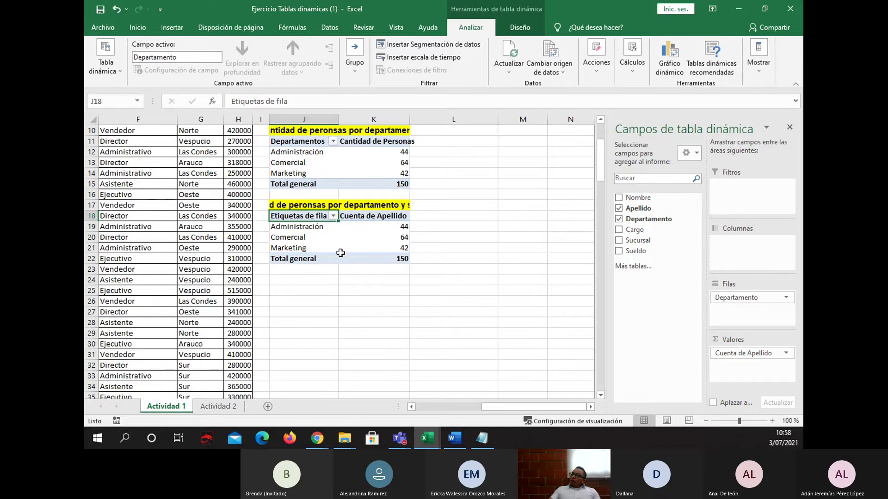
{"action": "left_click", "coordinate": [619, 241]}
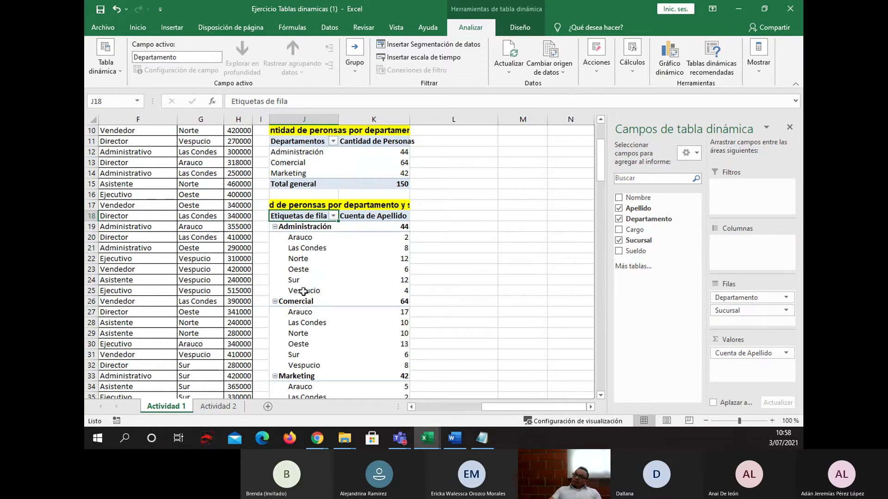
Move the Departamento field from rows to columns, leaving Sucursal as the row field
{"action": "scroll", "coordinate": [310, 282], "scroll_direction": "down", "scroll_amount": 3}
{"action": "scroll", "coordinate": [315, 272], "scroll_direction": "up", "scroll_amount": 1}
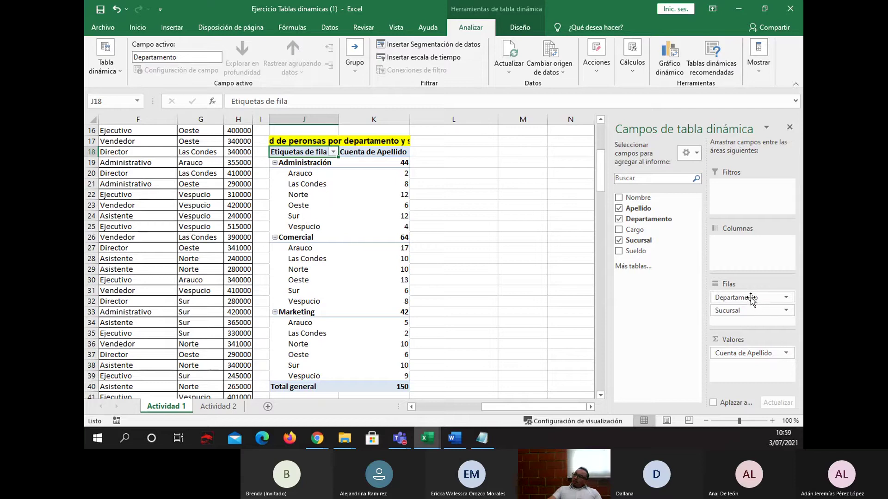
{"action": "left_click_drag", "start_coordinate": [750, 298], "coordinate": [750, 257]}
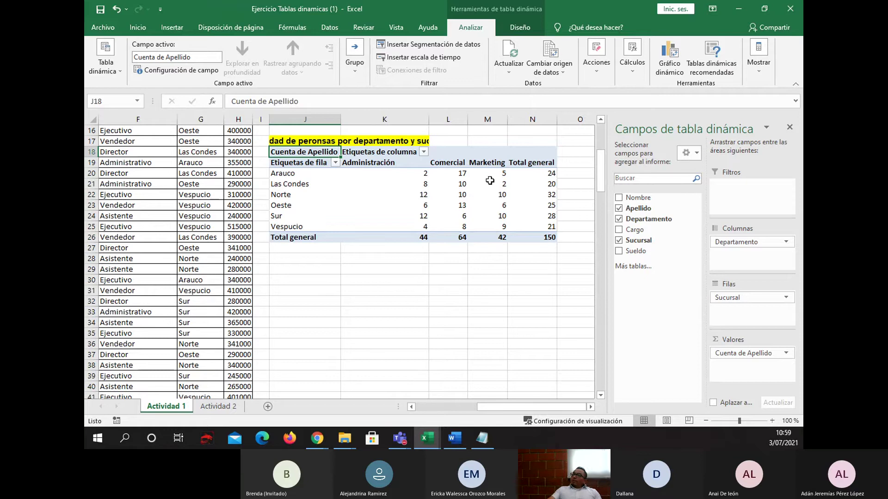
{"action": "left_click_drag", "start_coordinate": [298, 174], "coordinate": [298, 226]}
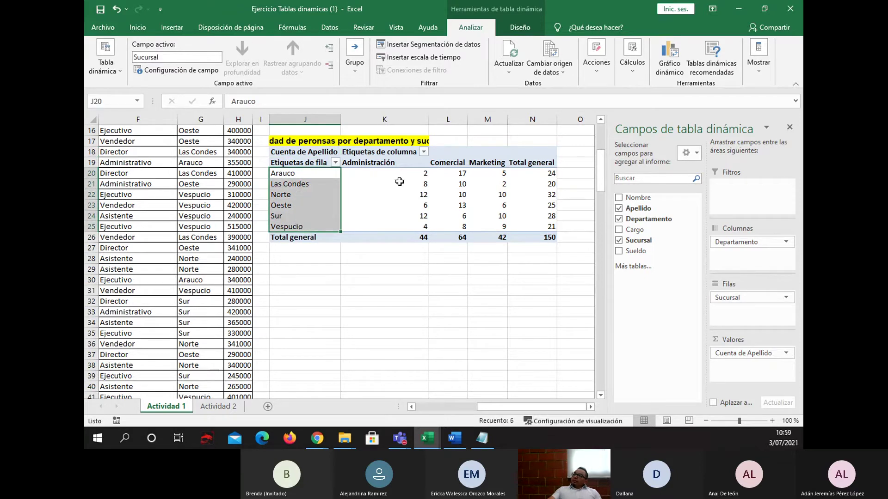
{"action": "left_click_drag", "start_coordinate": [401, 176], "coordinate": [532, 228]}
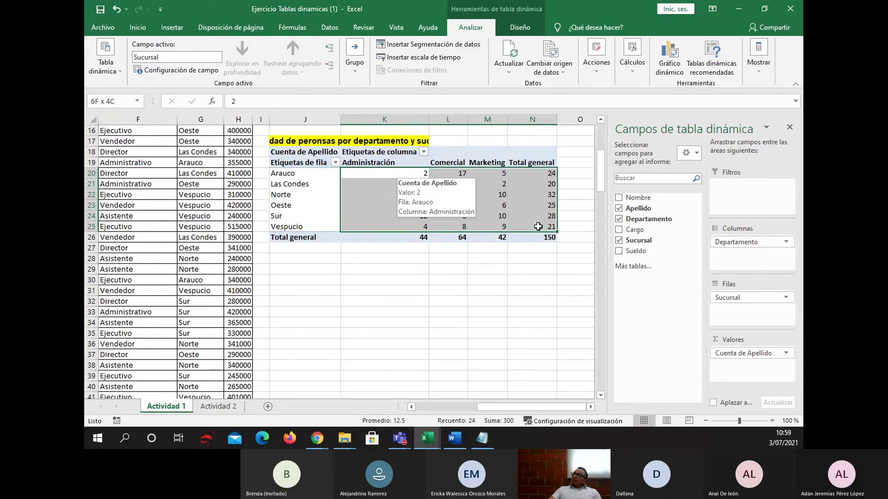
{"action": "left_click", "coordinate": [496, 299]}
Re-merge and center the second pivot table's title across J17:N17 to match the table's width
{"action": "left_click", "coordinate": [316, 140]}
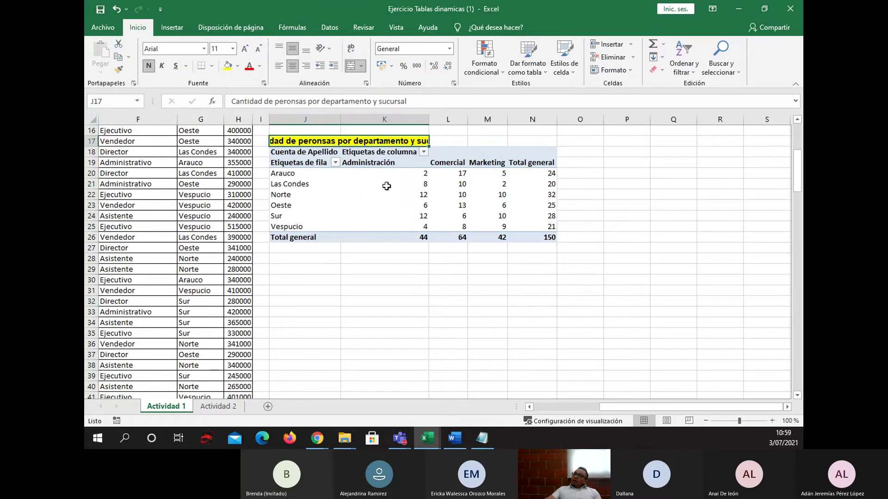
{"action": "scroll", "coordinate": [386, 186], "scroll_direction": "up", "scroll_amount": 1}
{"action": "scroll", "coordinate": [336, 194], "scroll_direction": "up", "scroll_amount": 1}
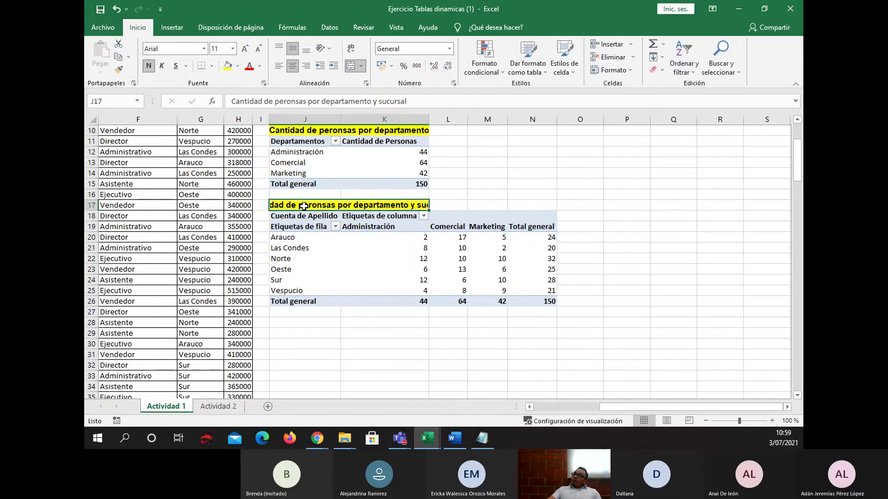
{"action": "left_click_drag", "start_coordinate": [299, 205], "coordinate": [540, 209]}
{"action": "key", "text": "ctrl+c"}
{"action": "left_click", "coordinate": [349, 67]}
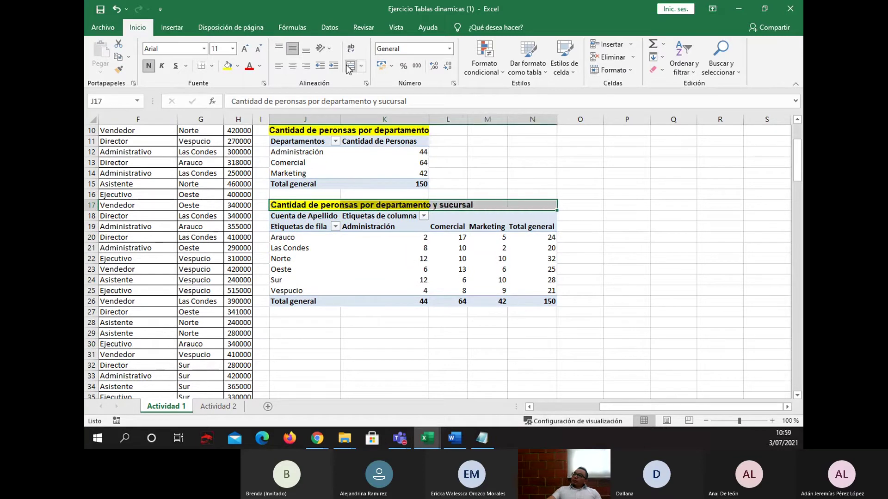
{"action": "left_click", "coordinate": [472, 356]}
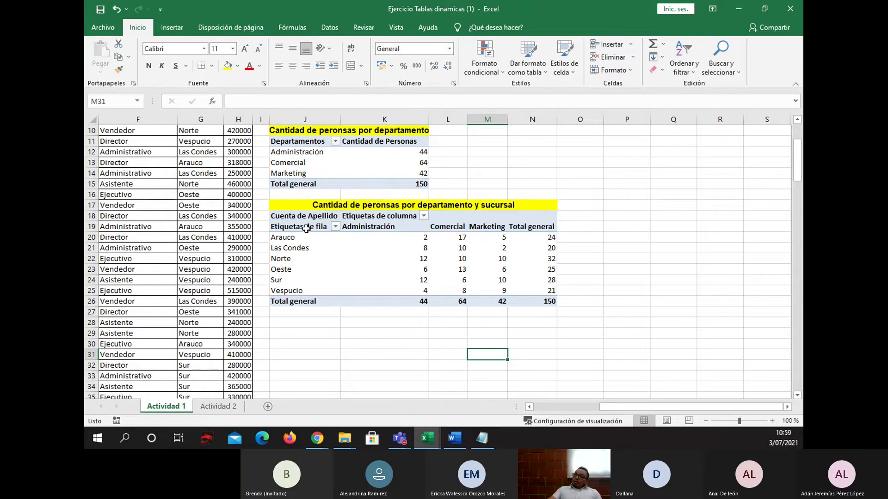
Rename the second pivot table's row label header in J19 to "Sucursales"
{"action": "left_click", "coordinate": [324, 226]}
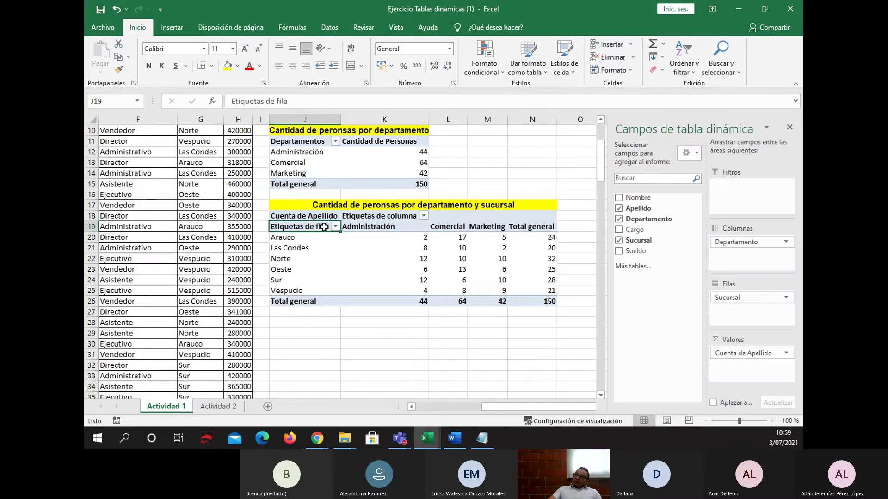
{"action": "left_click_drag", "start_coordinate": [309, 102], "coordinate": [101, 111]}
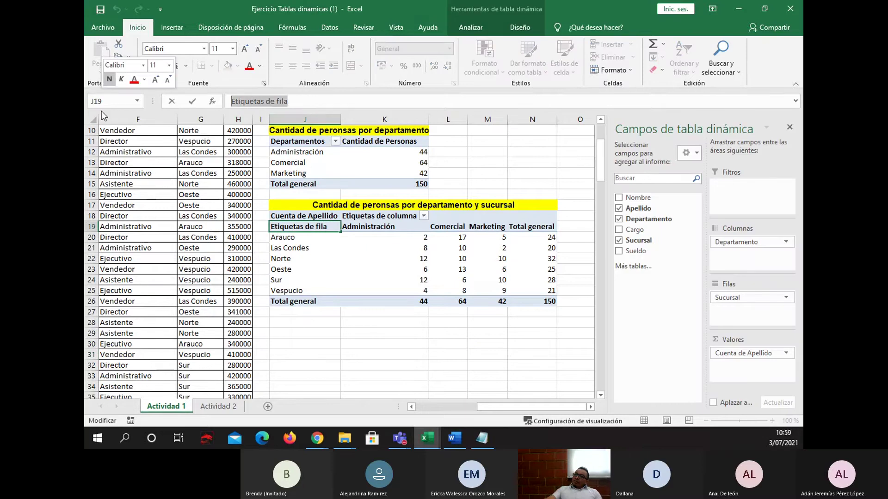
{"action": "type", "text": "Suc"}
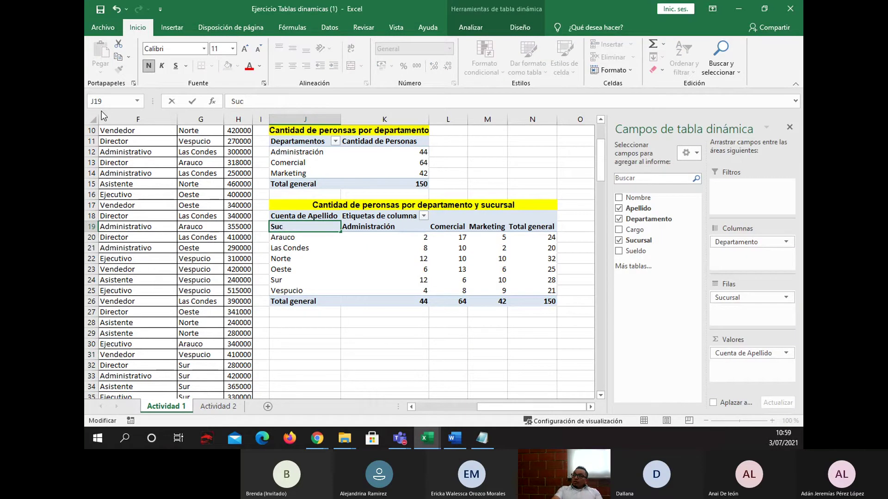
{"action": "type", "text": "ursales"}
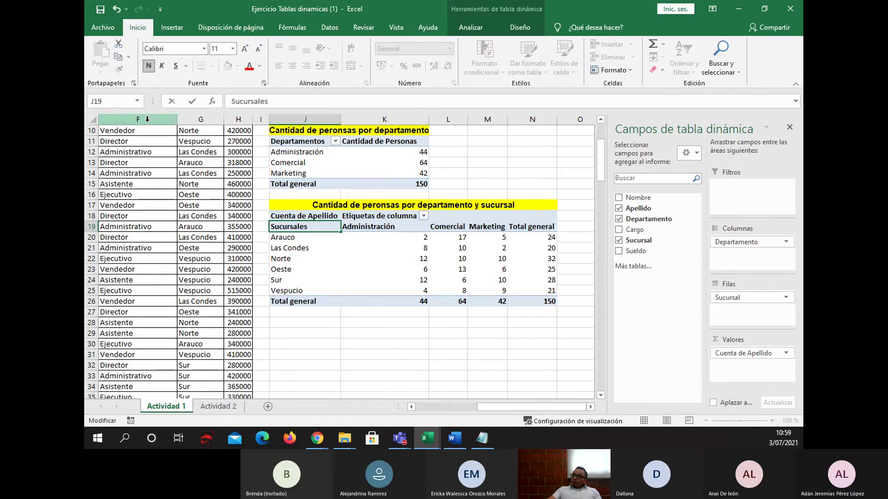
{"action": "left_click", "coordinate": [418, 348]}
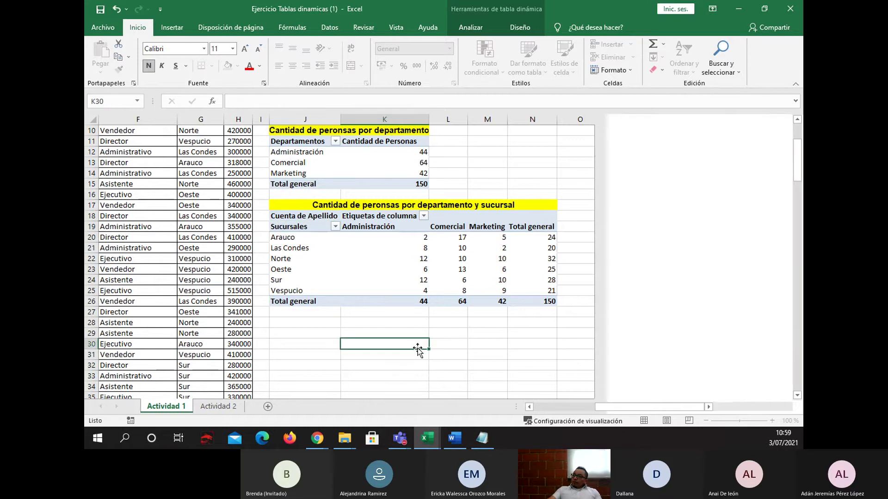
Rename the second pivot table's column label header in K18 to "Departamentos"
{"action": "double_click", "coordinate": [411, 216]}
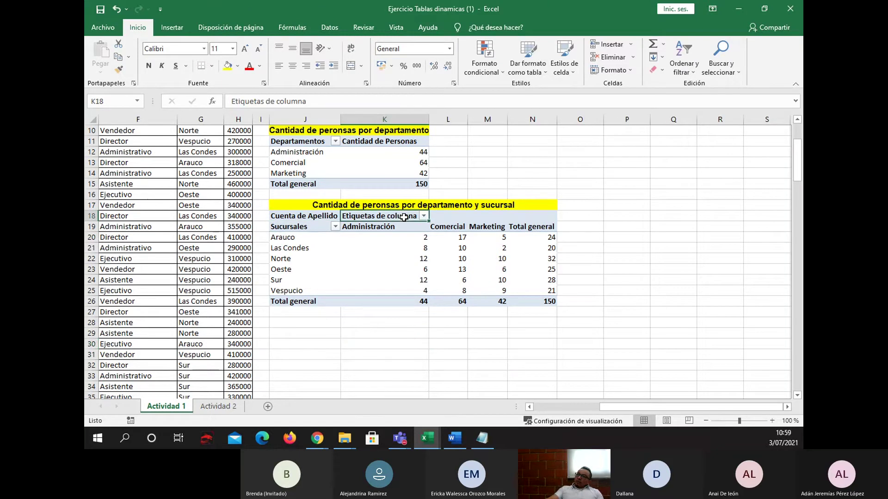
{"action": "left_click_drag", "start_coordinate": [417, 216], "coordinate": [322, 208]}
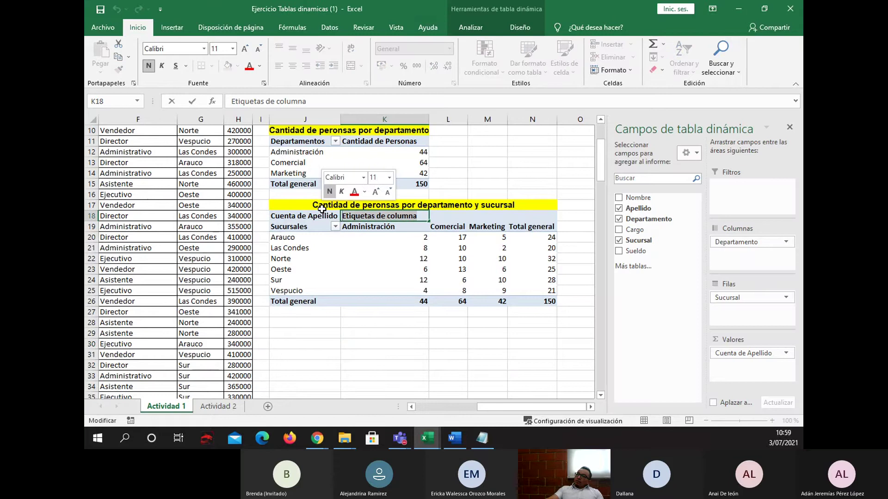
{"action": "type", "text": "Departamentos"}
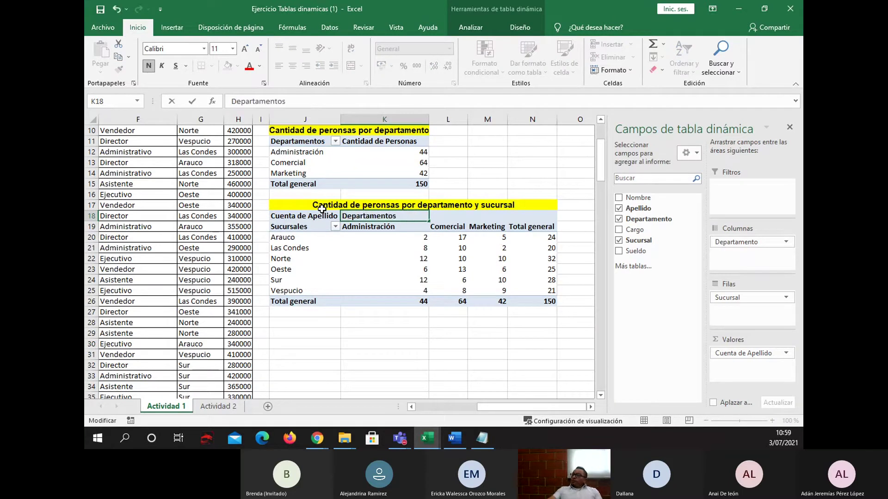
Rename the second pivot table's value header in J18 to "Cantidad de Personas" and widen column J to fit it
{"action": "left_click", "coordinate": [321, 216]}
{"action": "double_click", "coordinate": [331, 215]}
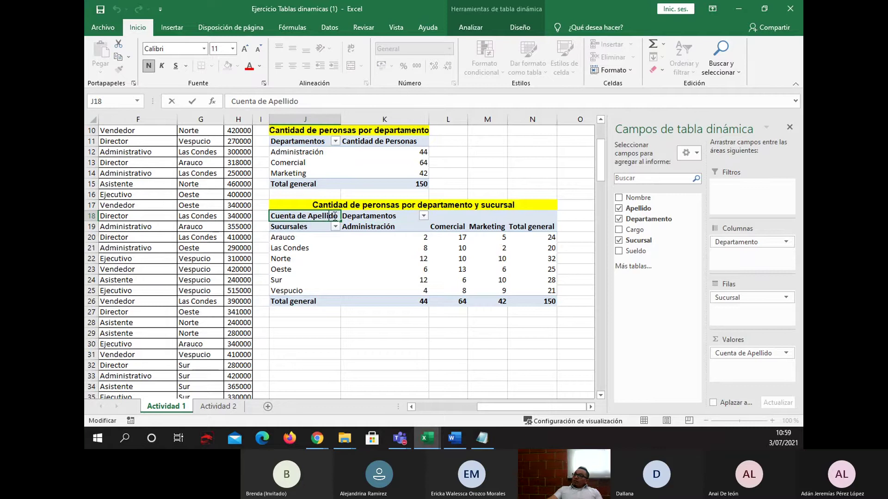
{"action": "left_click_drag", "start_coordinate": [337, 216], "coordinate": [272, 215]}
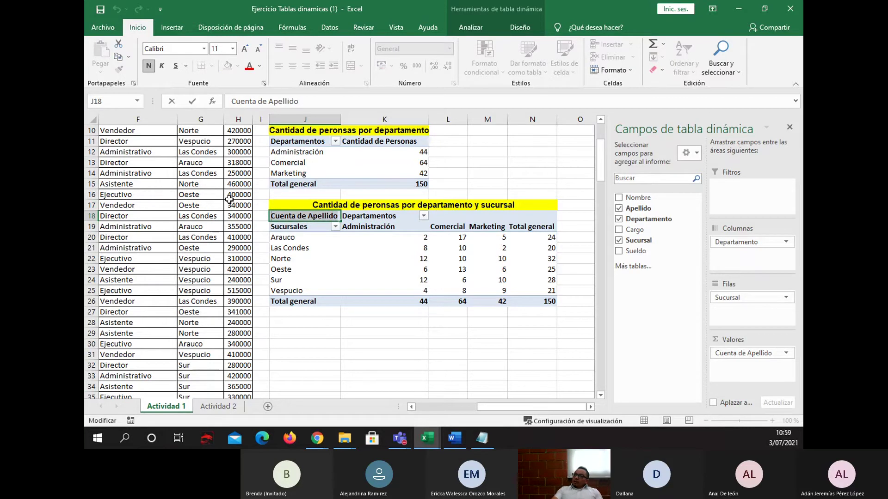
{"action": "key", "text": "ctrl+v"}
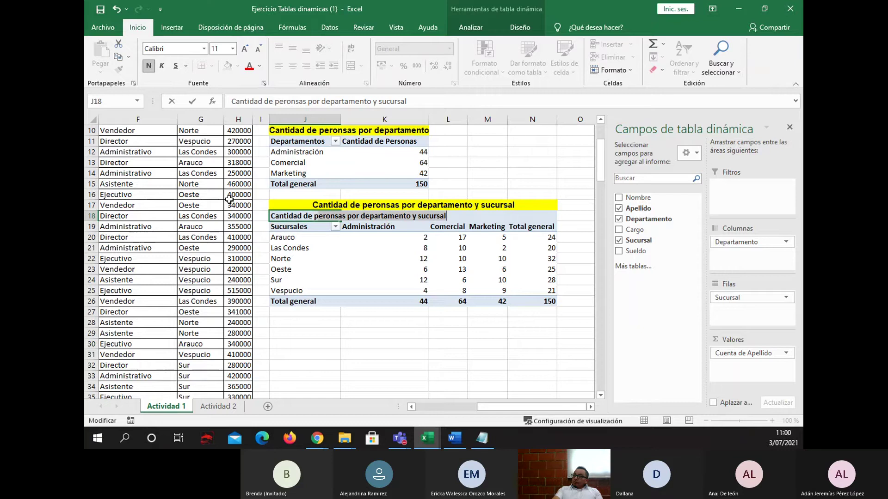
{"action": "key", "text": "BackSpace"}
{"action": "key", "text": "BackSpace"}
{"action": "key", "text": "BackSpace"}
{"action": "key", "text": "BackSpace"}
{"action": "key", "text": "BackSpace"}
{"action": "key", "text": "BackSpace"}
{"action": "key", "text": "BackSpace"}
{"action": "key", "text": "BackSpace"}
{"action": "key", "text": "BackSpace"}
{"action": "key", "text": "BackSpace"}
{"action": "key", "text": "BackSpace"}
{"action": "key", "text": "BackSpace"}
{"action": "key", "text": "BackSpace"}
{"action": "key", "text": "BackSpace"}
{"action": "key", "text": "BackSpace"}
{"action": "key", "text": "BackSpace"}
{"action": "key", "text": "BackSpace"}
{"action": "key", "text": "BackSpace"}
{"action": "key", "text": "BackSpace"}
{"action": "key", "text": "BackSpace"}
{"action": "type", "text": "s"}
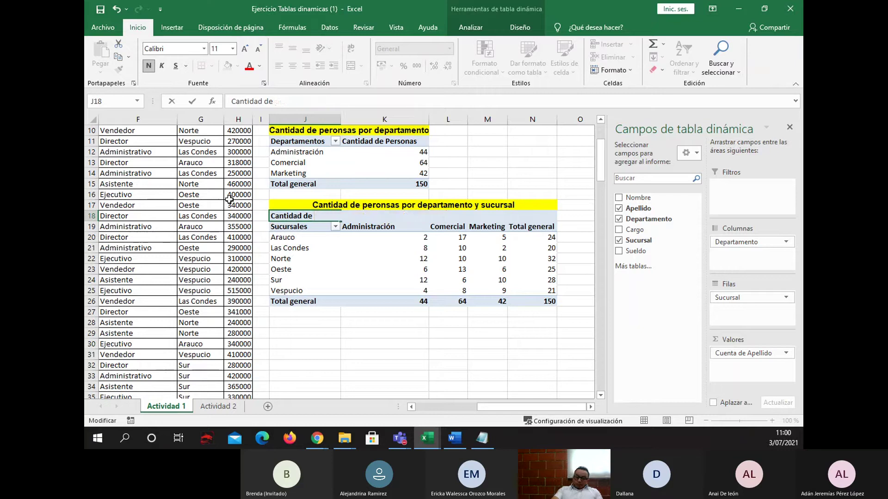
{"action": "type", "text": "Perso"}
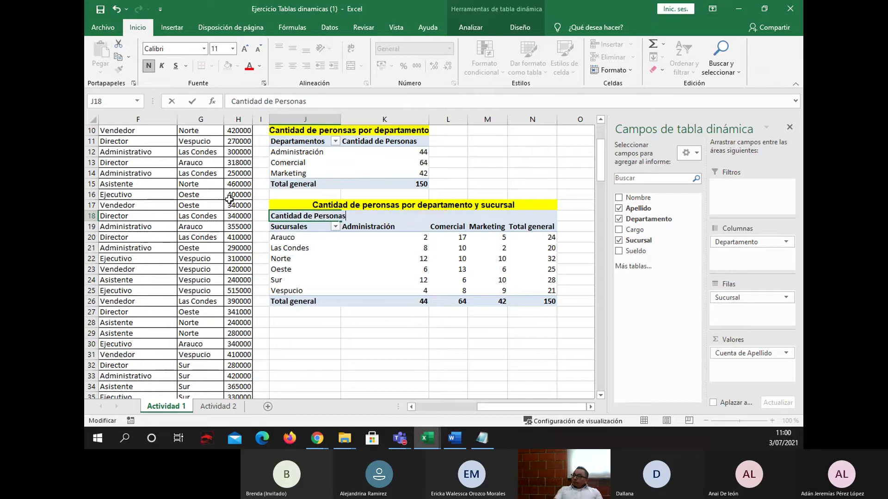
{"action": "type", "text": "nas"}
{"action": "key", "text": "Return"}
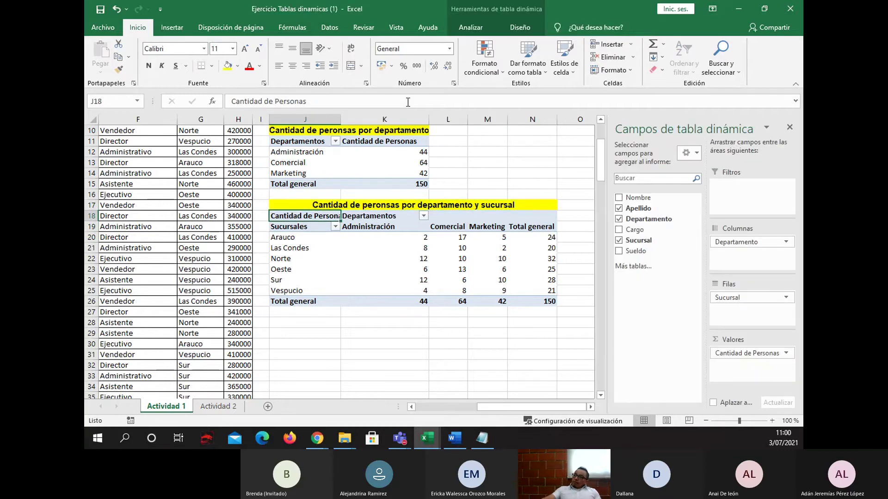
{"action": "left_click_drag", "start_coordinate": [340, 120], "coordinate": [354, 123]}
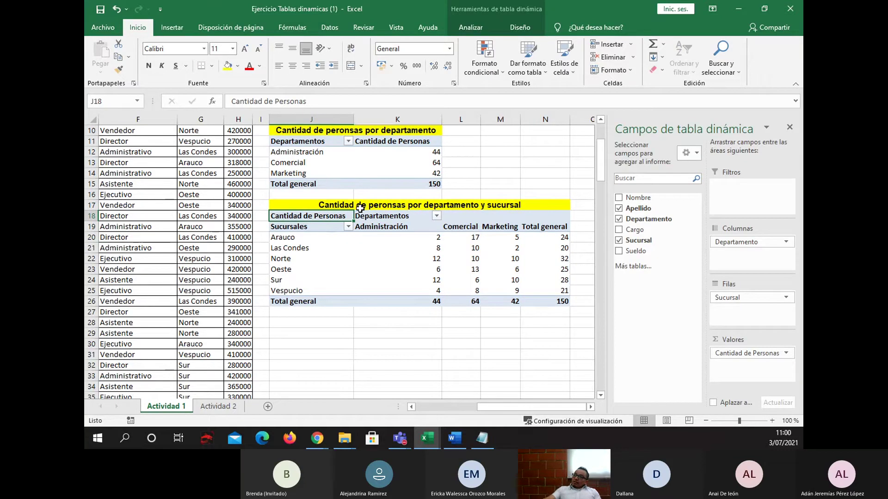
Correct the misspelled word in the second pivot table's title in J17 to "personas"
{"action": "double_click", "coordinate": [345, 206]}
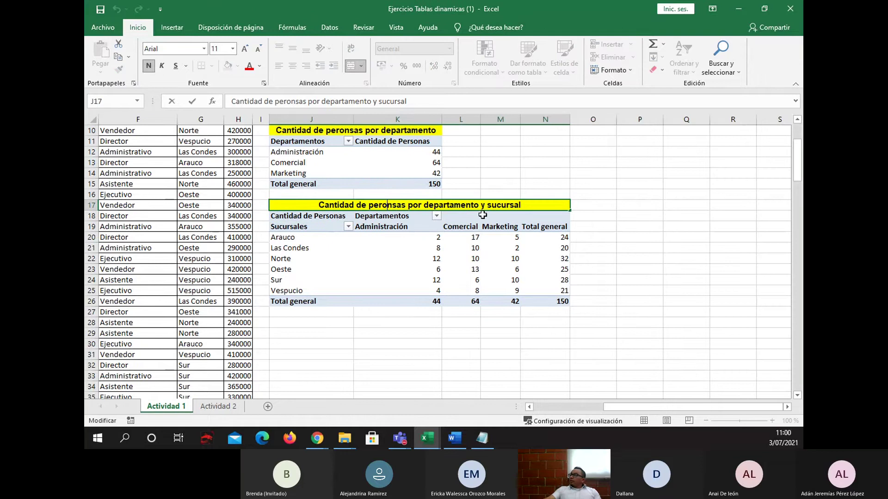
{"action": "key", "text": "BackSpace"}
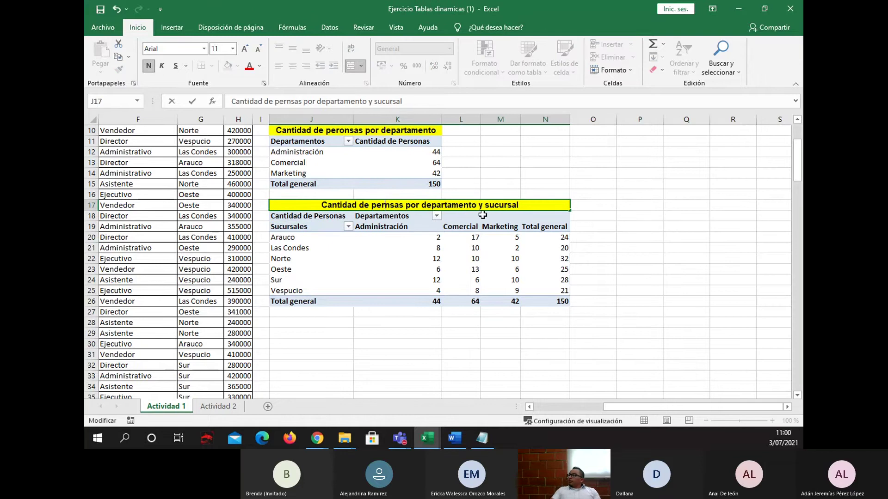
{"action": "key", "text": "Delete"}
{"action": "type", "text": "p"}
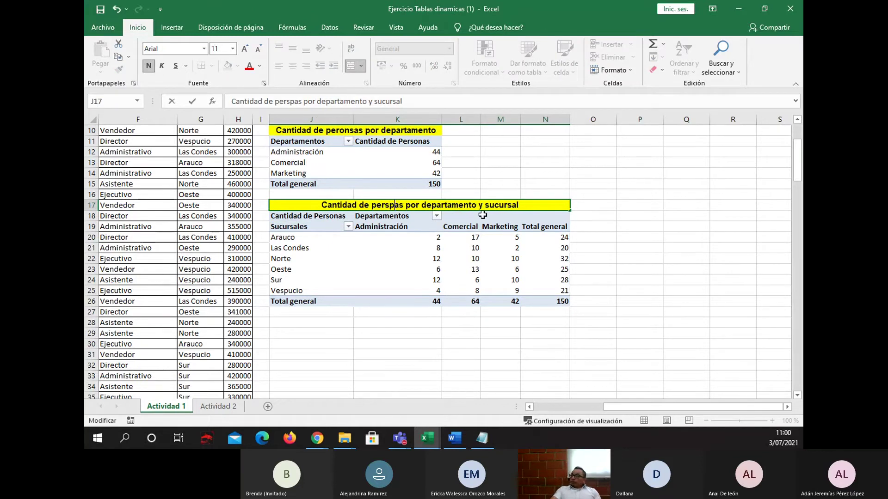
{"action": "key", "text": "BackSpace"}
{"action": "type", "text": "on"}
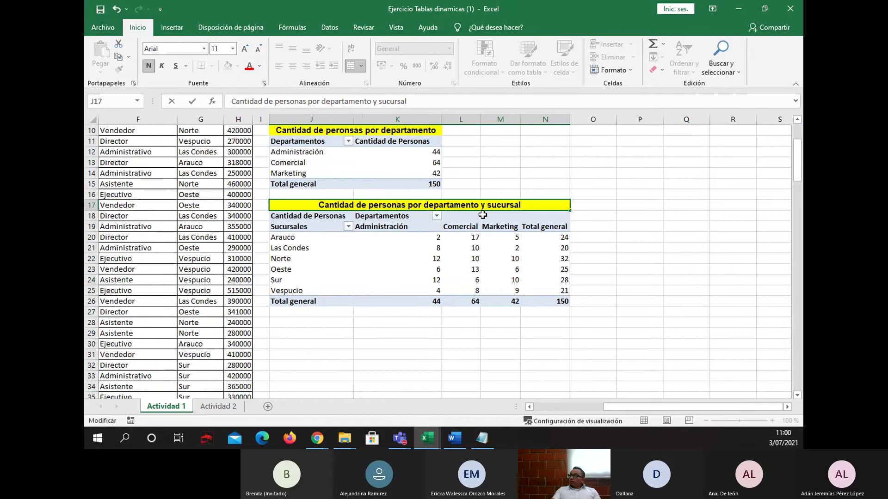
{"action": "key", "text": "Return"}
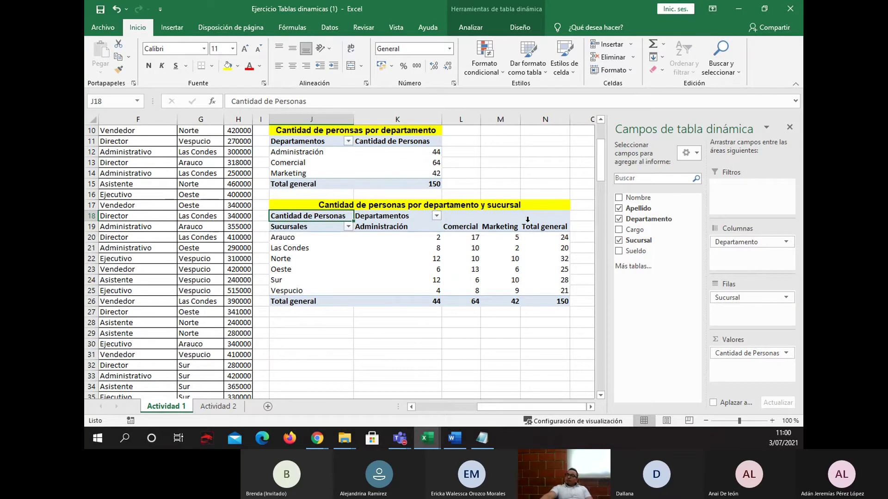
Begin a new defined name "DatosTD" for the entire source data table with its headers, range B2:H152
{"action": "mouse_move", "coordinate": [439, 278]}
{"action": "scroll", "coordinate": [377, 301], "scroll_direction": "up", "scroll_amount": 2}
{"action": "scroll", "coordinate": [376, 301], "scroll_direction": "up", "scroll_amount": 1}
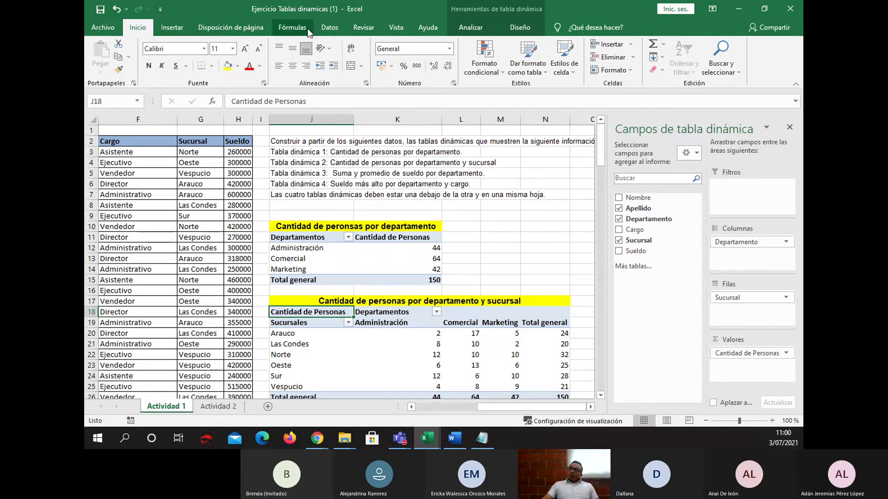
{"action": "left_click", "coordinate": [292, 28]}
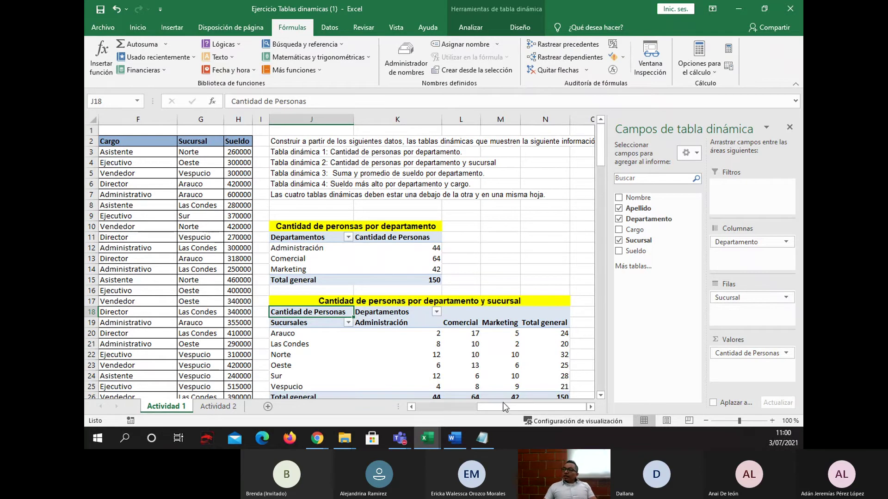
{"action": "left_click_drag", "start_coordinate": [501, 404], "coordinate": [445, 404]}
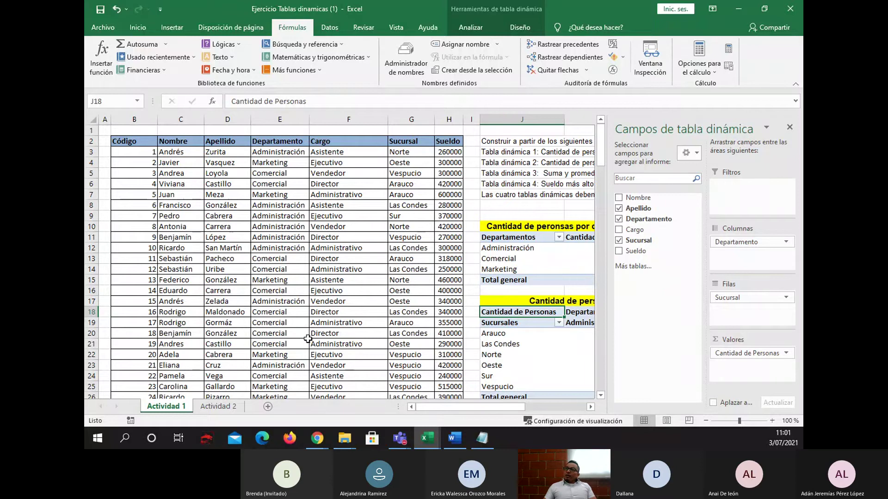
{"action": "left_click", "coordinate": [134, 140]}
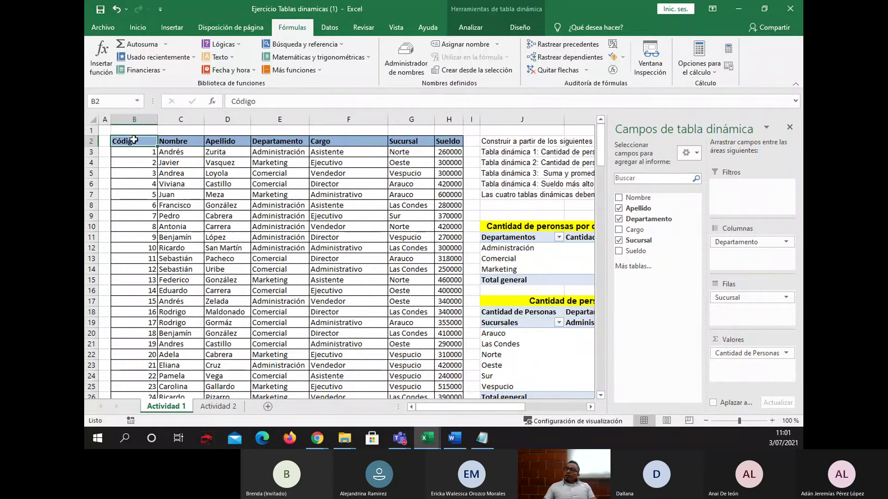
{"action": "left_click_drag", "start_coordinate": [151, 148], "coordinate": [449, 419]}
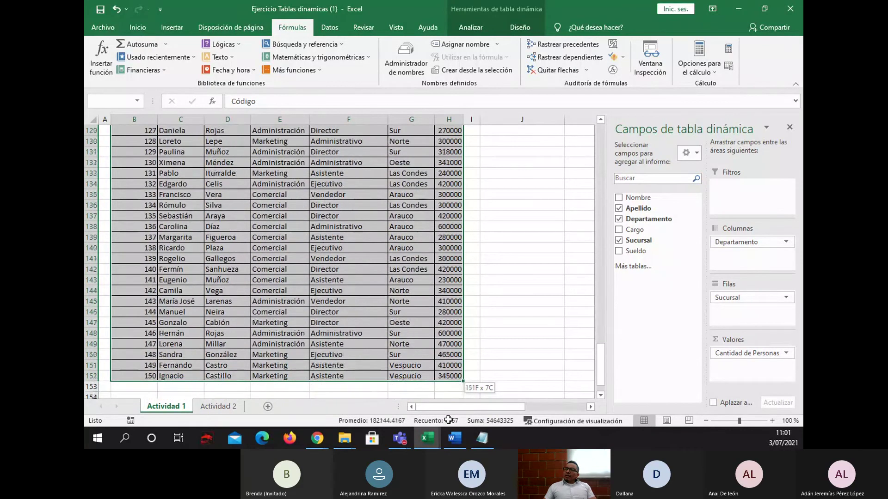
{"action": "left_click_drag", "start_coordinate": [457, 357], "coordinate": [456, 357]}
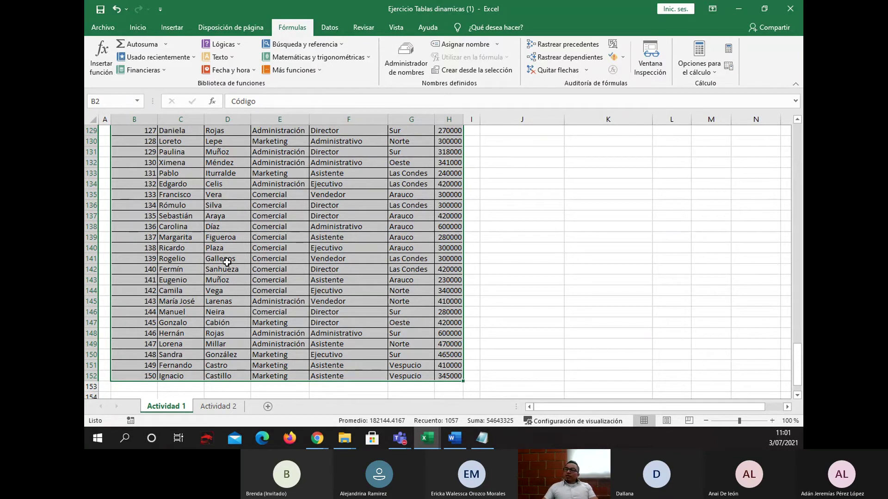
{"action": "scroll", "coordinate": [340, 292], "scroll_direction": "up", "scroll_amount": 13}
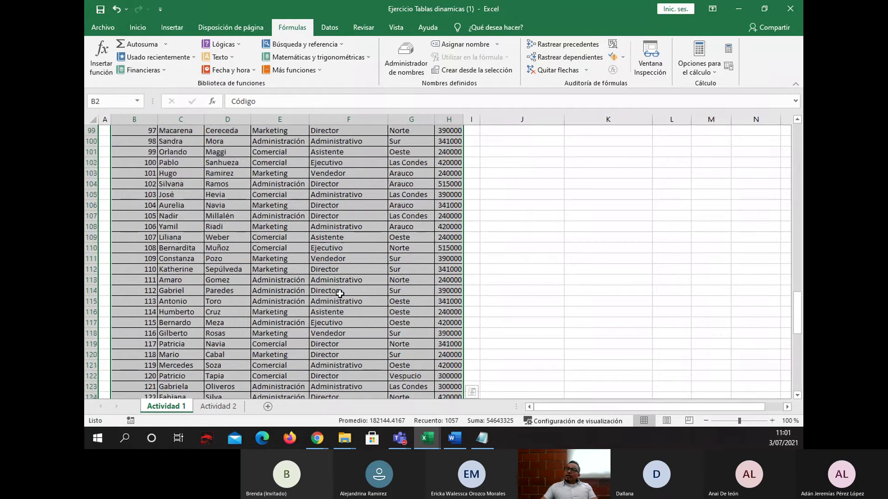
{"action": "scroll", "coordinate": [340, 293], "scroll_direction": "up", "scroll_amount": 20}
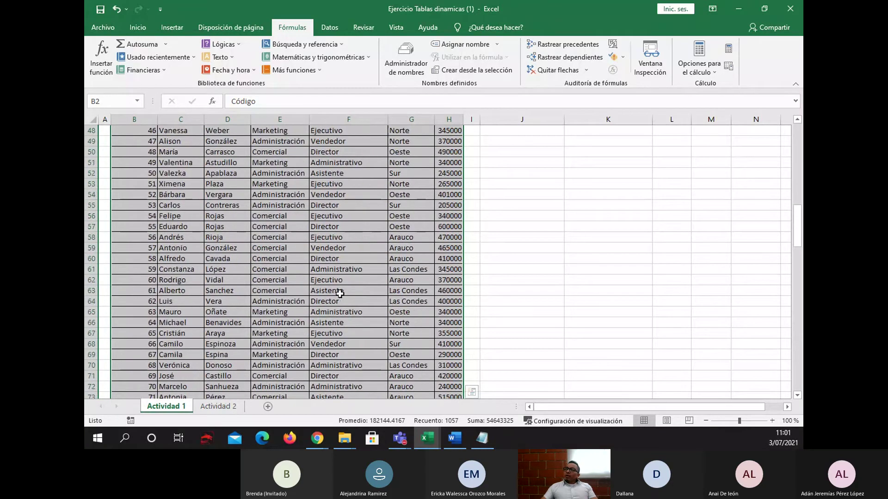
{"action": "scroll", "coordinate": [341, 294], "scroll_direction": "up", "scroll_amount": 10}
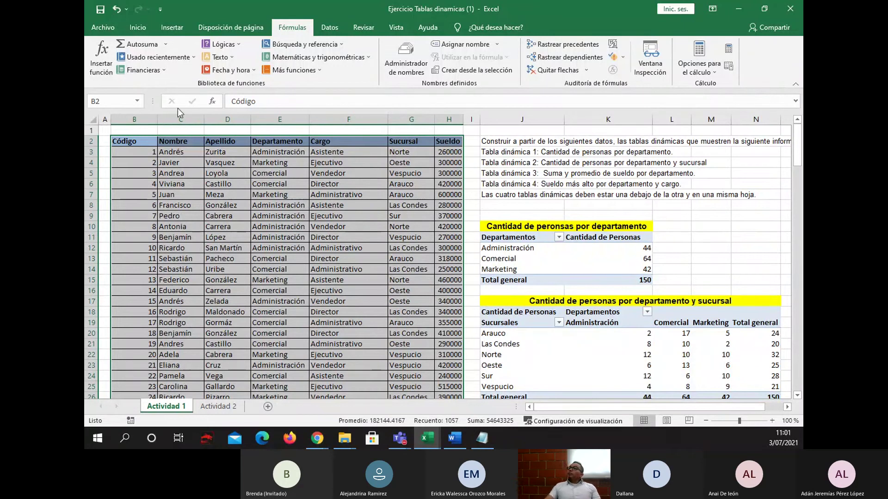
{"action": "left_click", "coordinate": [453, 45]}
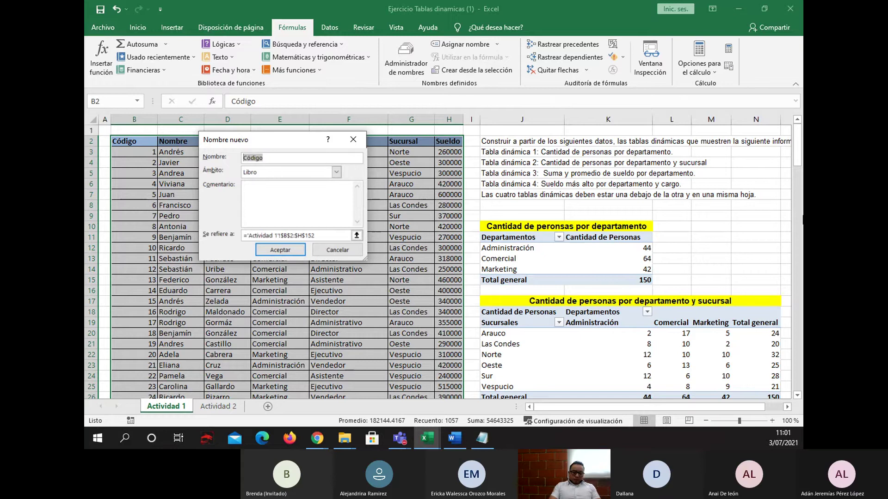
{"action": "type", "text": "D"}
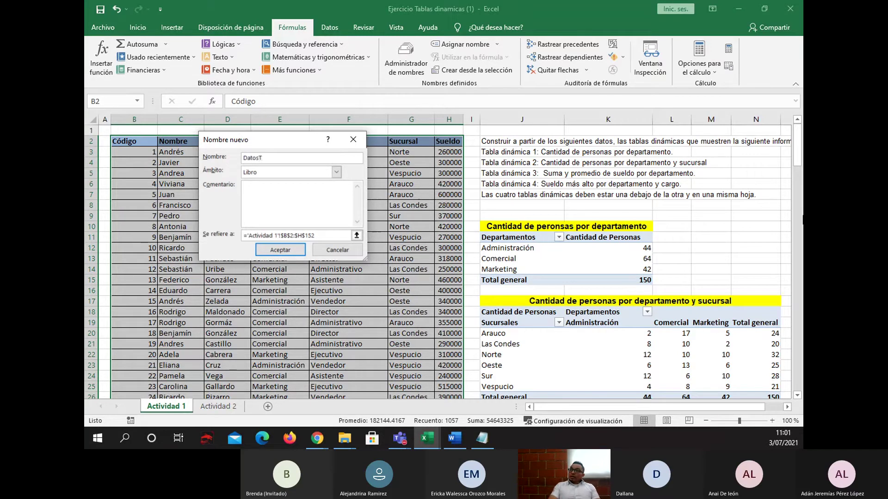
{"action": "type", "text": "atosTD"}
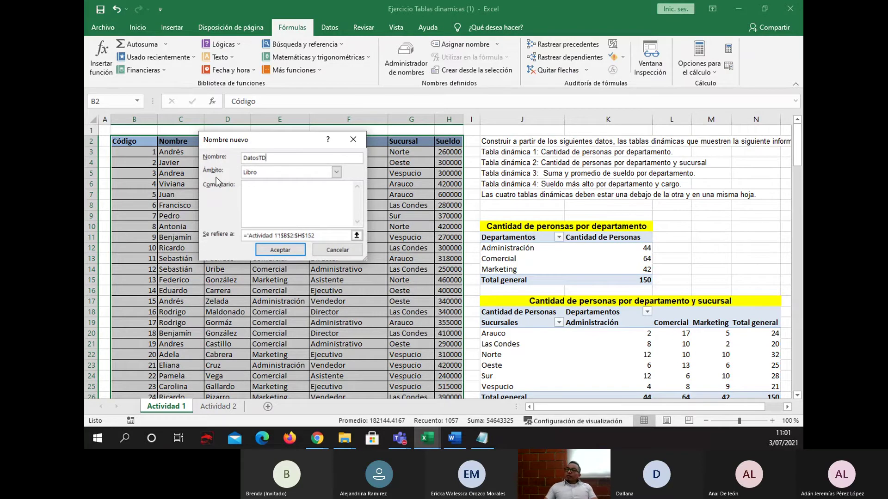
Add the comment "Esta es la tabla de datos para crear la tabla dinámica" to the new name and create it
{"action": "left_click", "coordinate": [266, 200]}
{"action": "type", "text": "Esta es la t"}
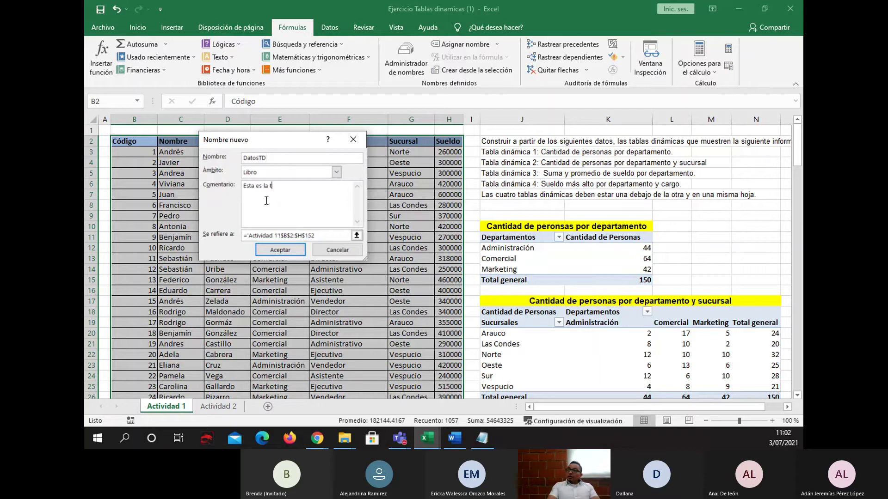
{"action": "type", "text": "abla de datos para crear la tabla"}
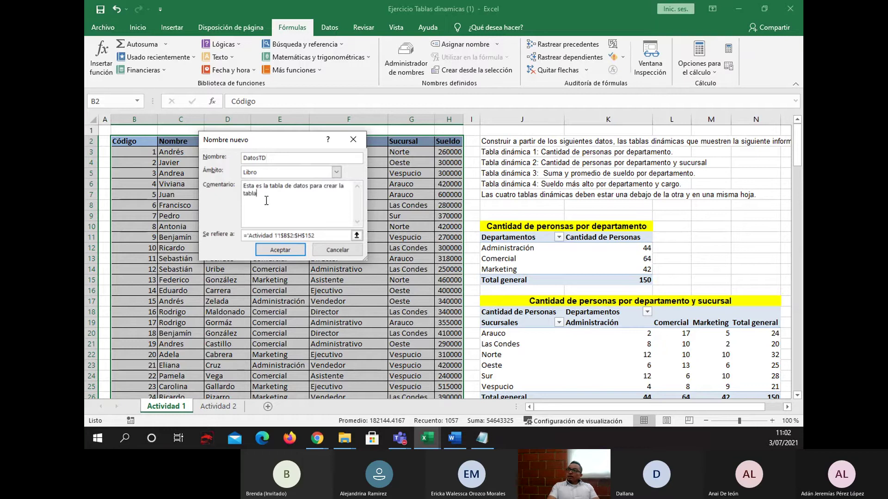
{"action": "type", "text": " dinámica"}
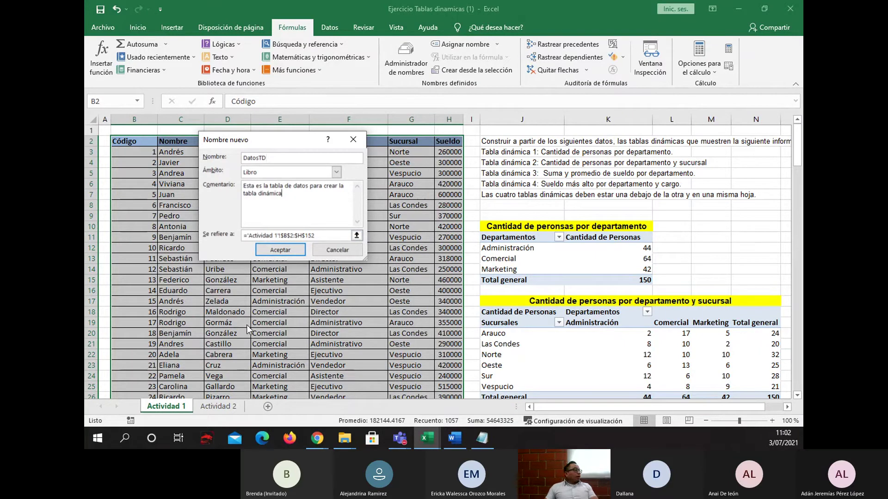
{"action": "left_click", "coordinate": [280, 249]}
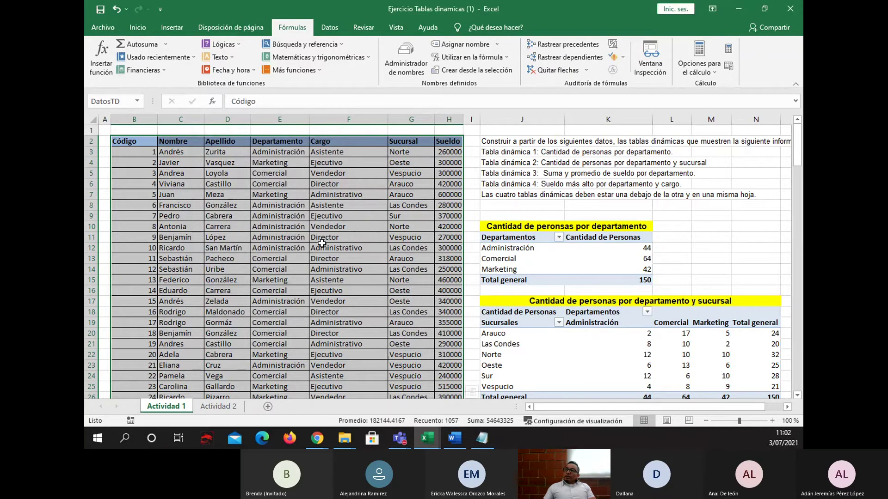
Check the DatosTD entry in the Name Manager
{"action": "left_click", "coordinate": [266, 227]}
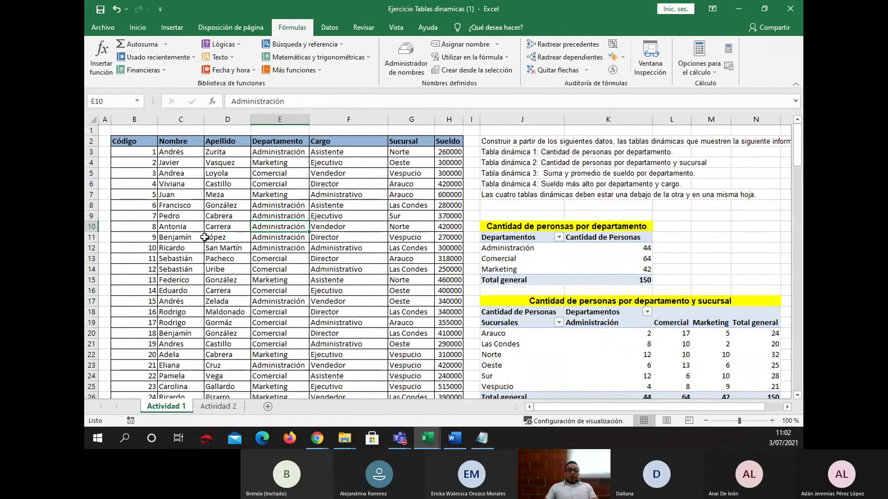
{"action": "left_click", "coordinate": [407, 69]}
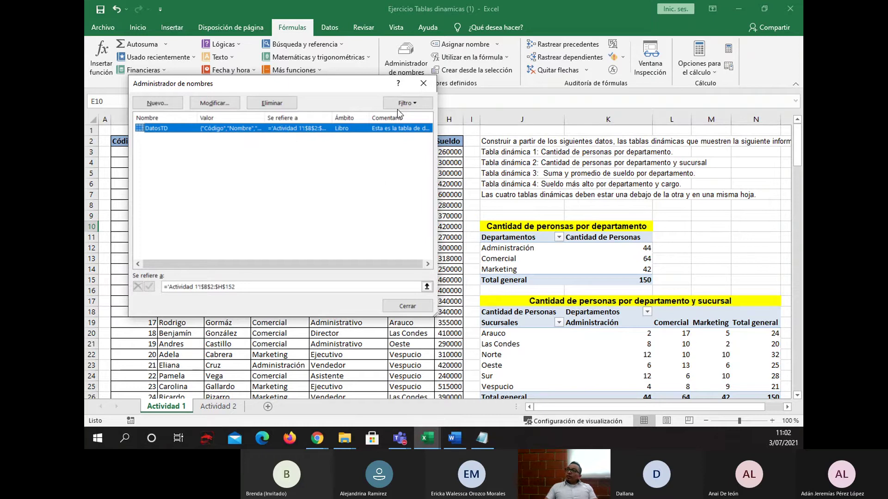
{"action": "left_click", "coordinate": [423, 83]}
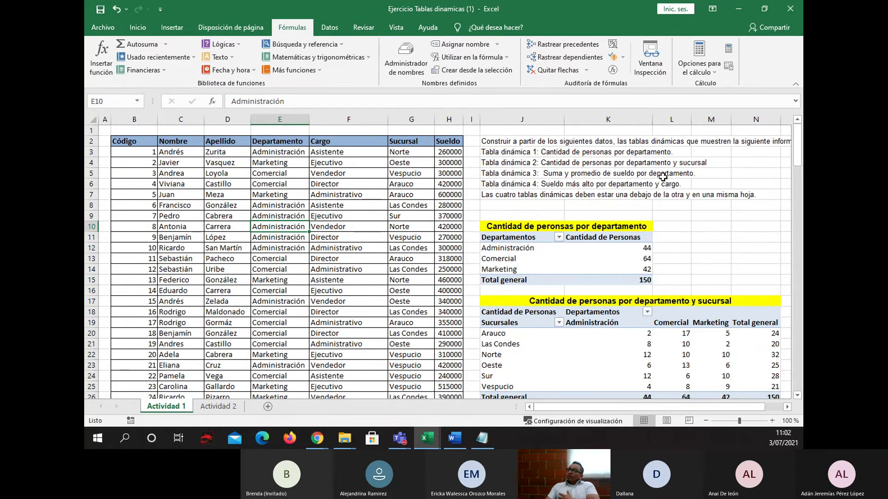
Enter the title "Suma y promedio de Sueldo por Departamento" in J28, below the second pivot table
{"action": "scroll", "coordinate": [669, 179], "scroll_direction": "down", "scroll_amount": 2}
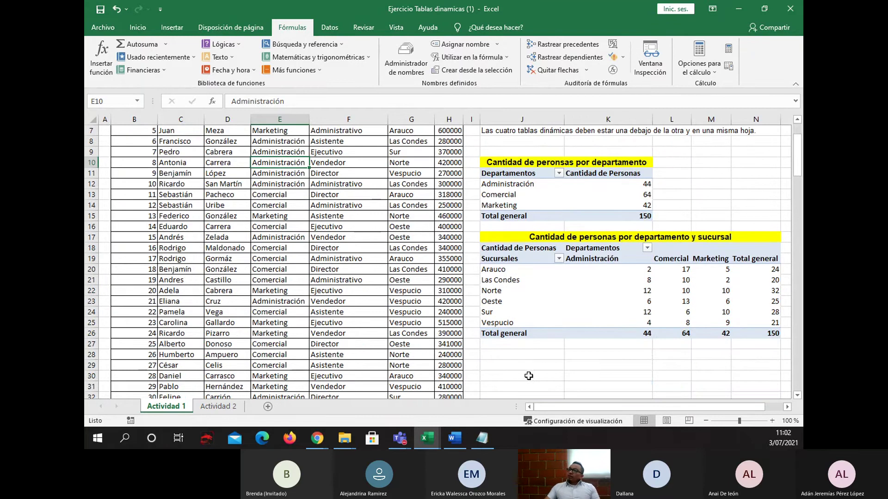
{"action": "left_click", "coordinate": [520, 358]}
{"action": "type", "text": "{"}
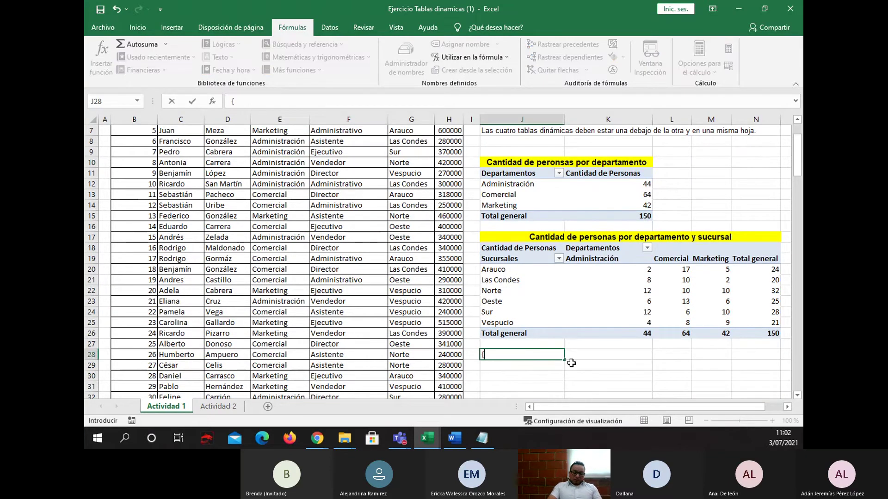
{"action": "key", "text": "BackSpace"}
{"action": "type", "text": "Suma y promedio d"}
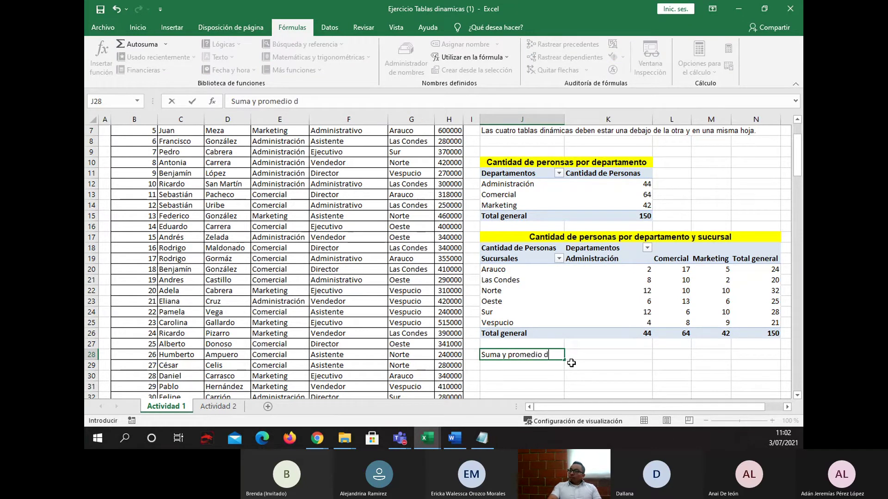
{"action": "type", "text": "e Sueldo por "}
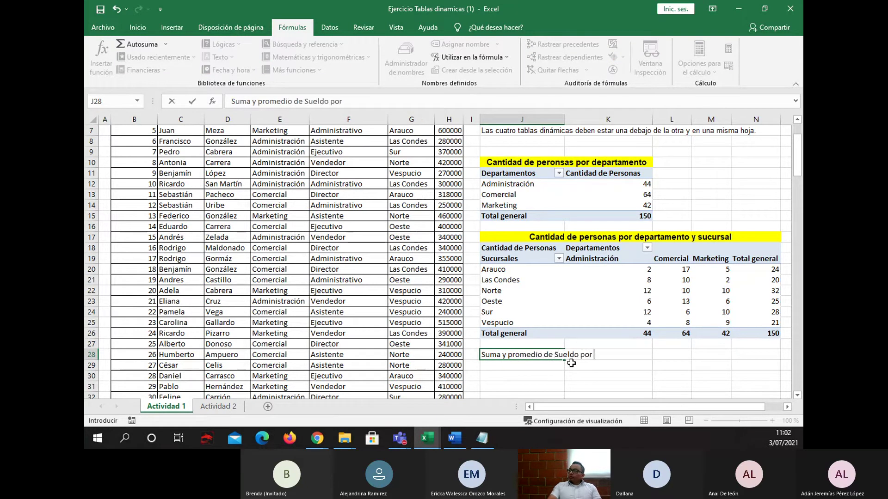
{"action": "type", "text": "Departame"}
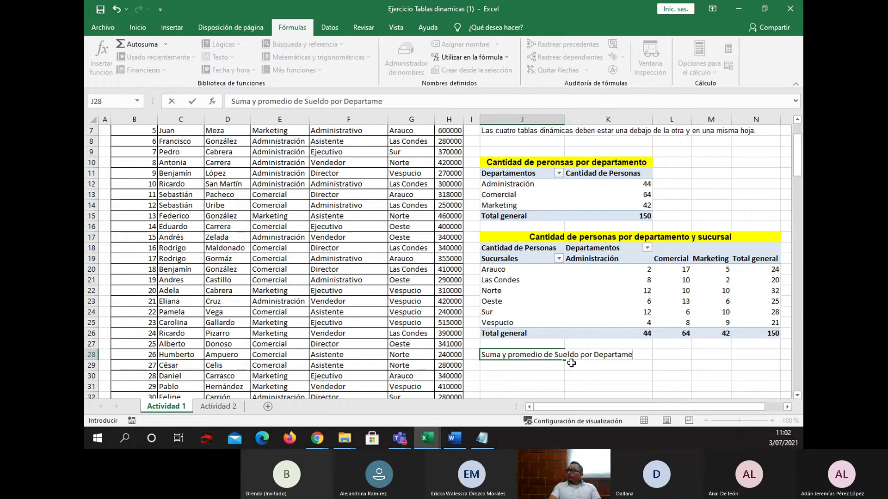
{"action": "type", "text": "nto"}
{"action": "key", "text": "Return"}
Insert a pivot table based on the named range DatosTD at cell J29 of the existing Actividad 1 sheet
{"action": "scroll", "coordinate": [559, 358], "scroll_direction": "down", "scroll_amount": 1}
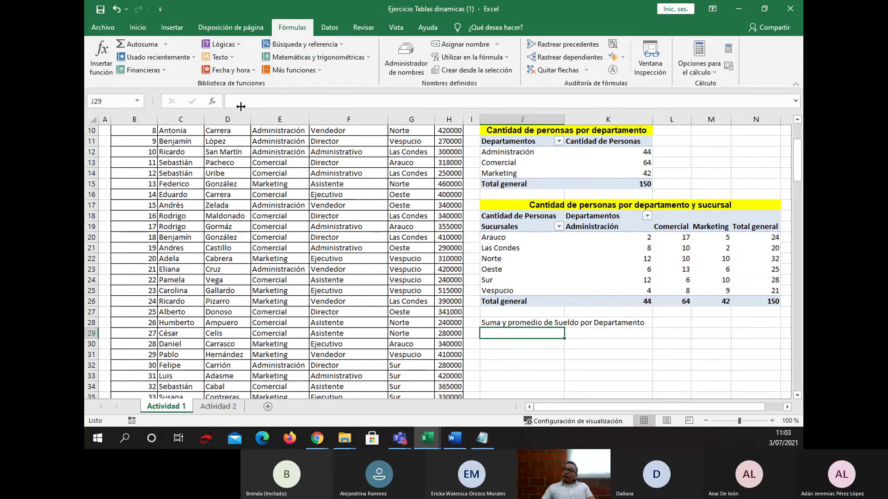
{"action": "left_click", "coordinate": [168, 27]}
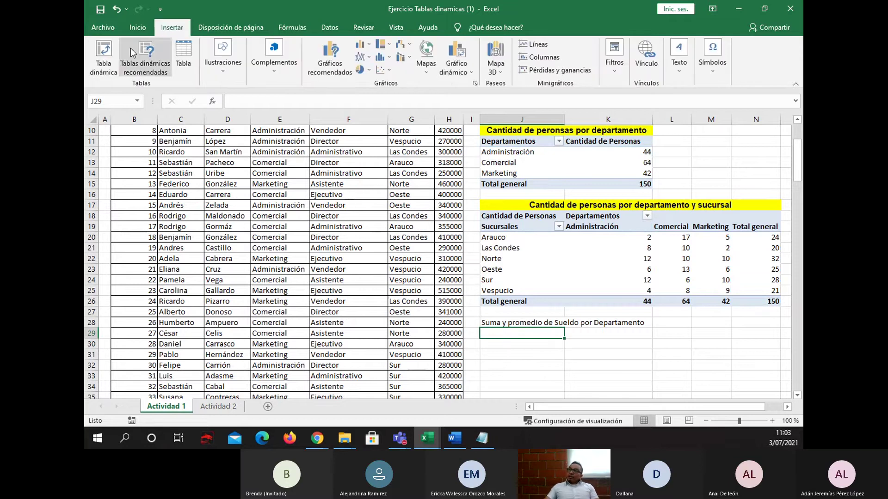
{"action": "left_click", "coordinate": [110, 62]}
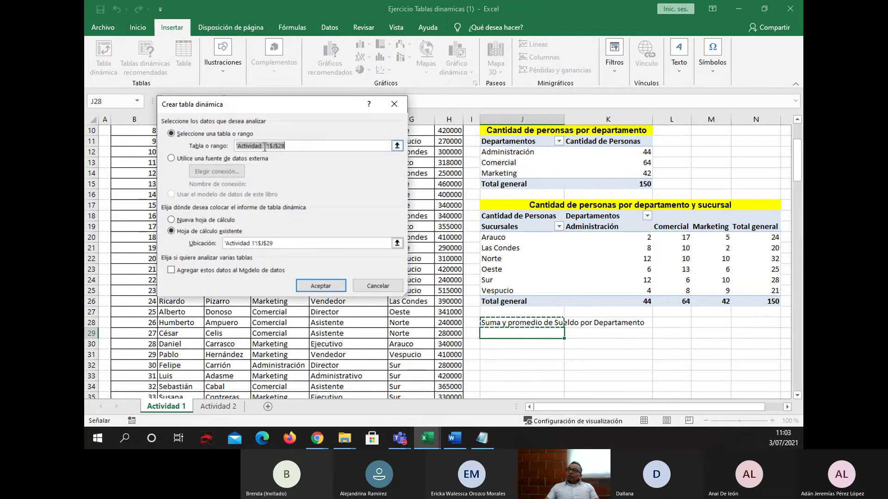
{"action": "key", "text": "BackSpace"}
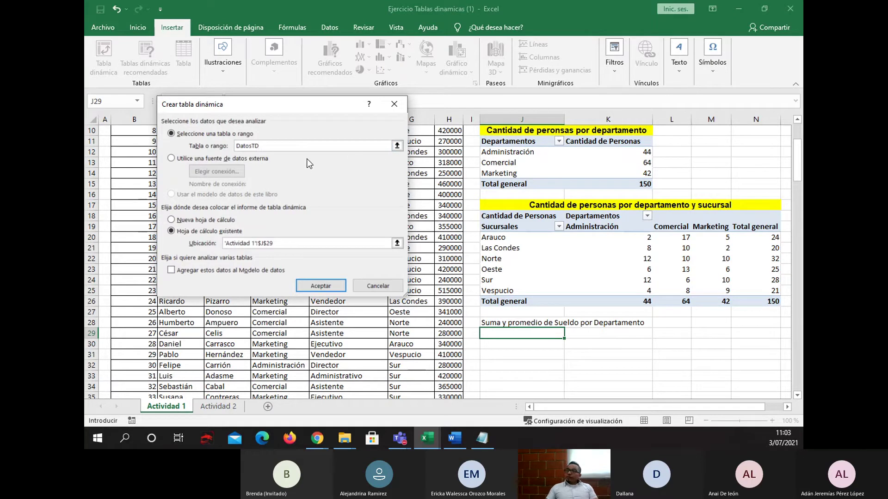
{"action": "left_click", "coordinate": [397, 146]}
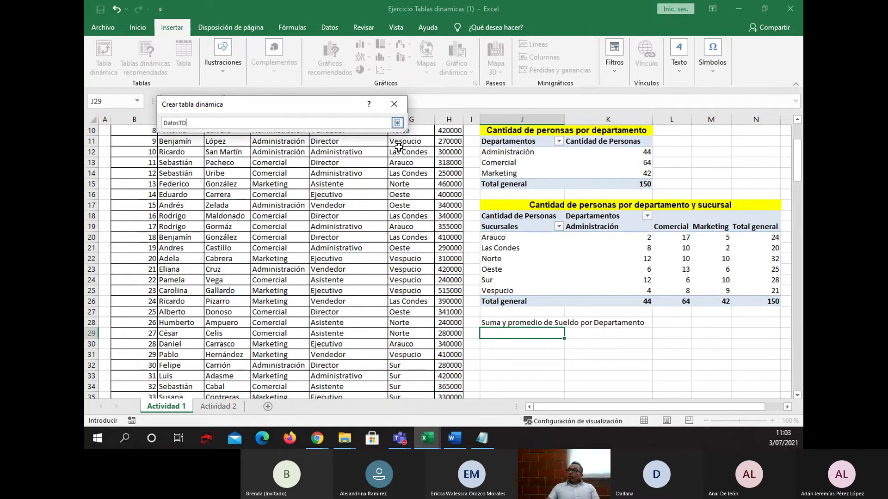
{"action": "left_click_drag", "start_coordinate": [239, 121], "coordinate": [163, 123]}
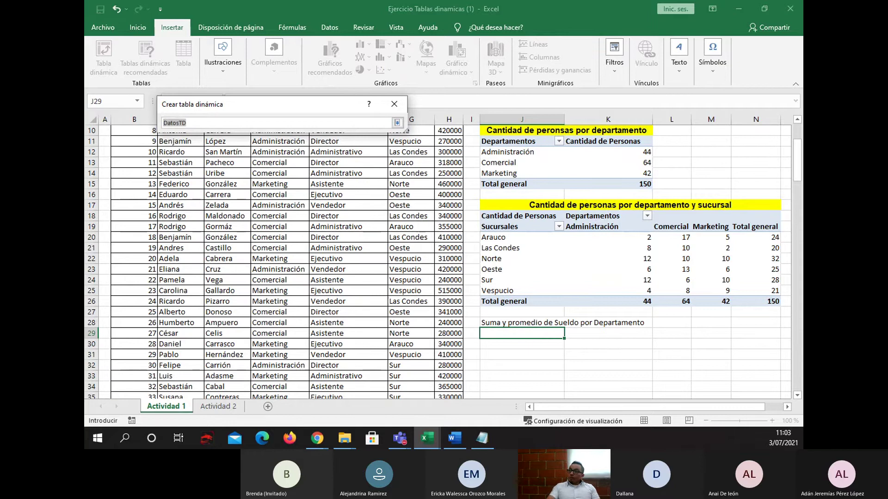
{"action": "type", "text": "Datos"}
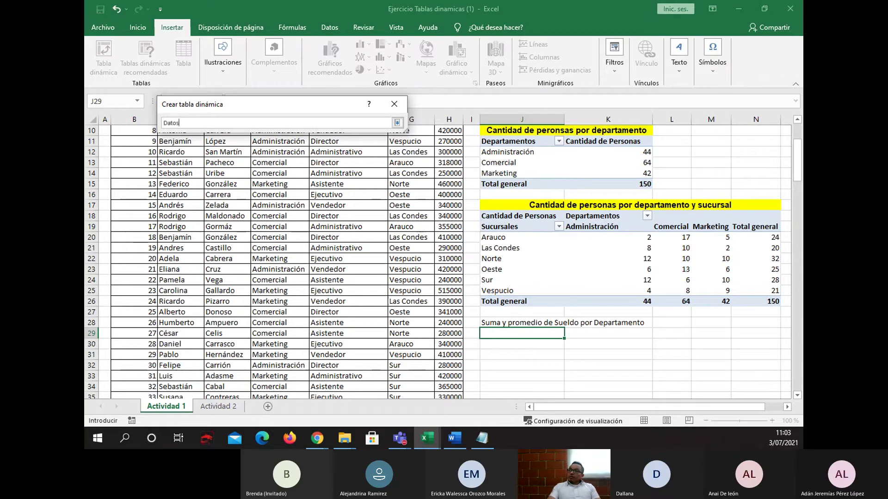
{"action": "type", "text": "TD"}
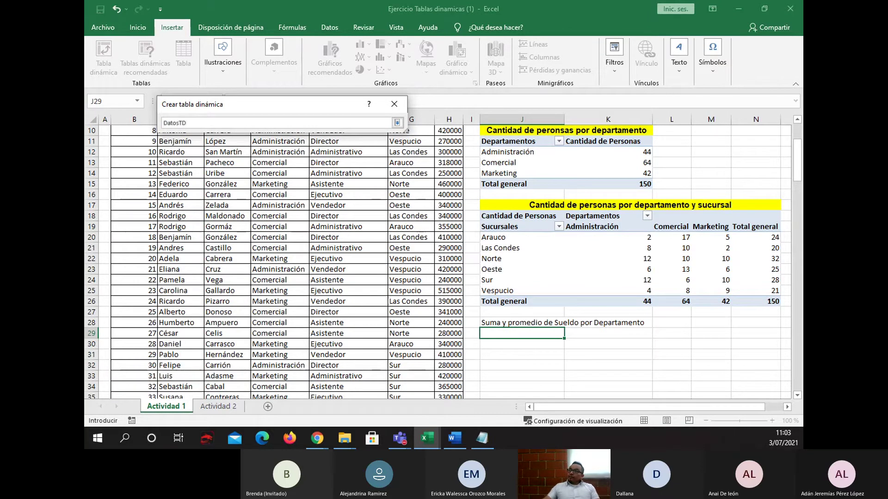
{"action": "left_click", "coordinate": [397, 122]}
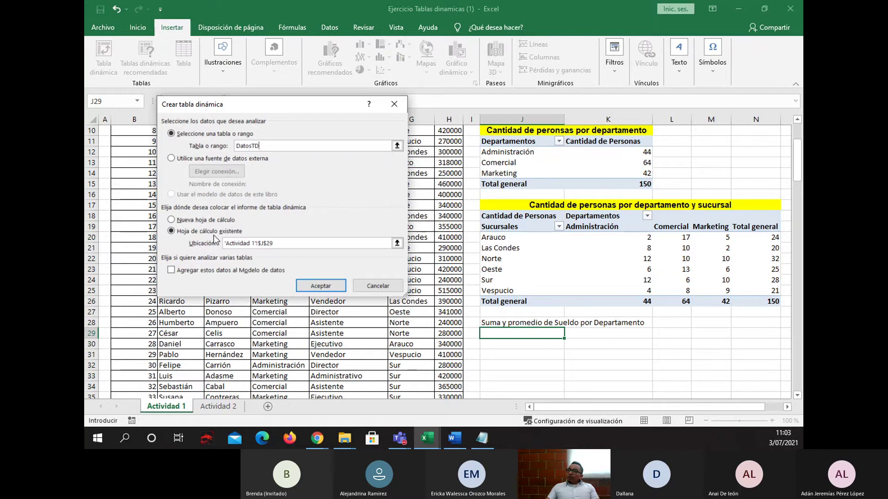
{"action": "left_click", "coordinate": [290, 243]}
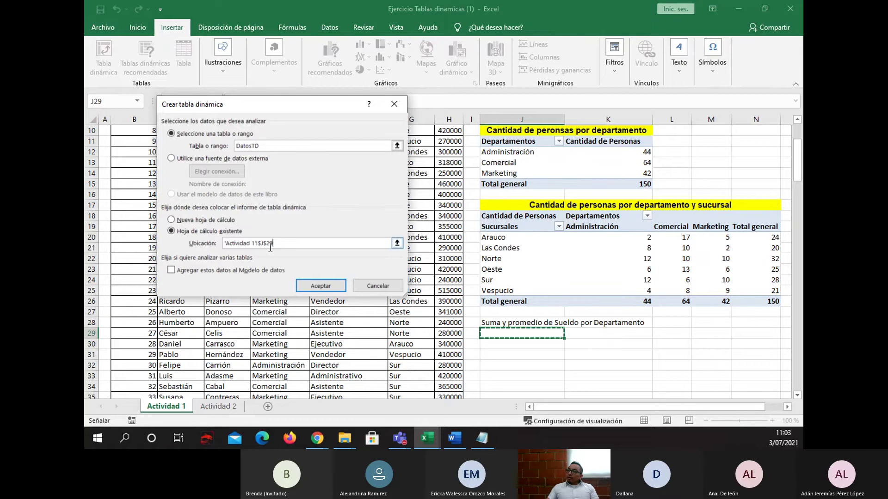
{"action": "left_click", "coordinate": [320, 286]}
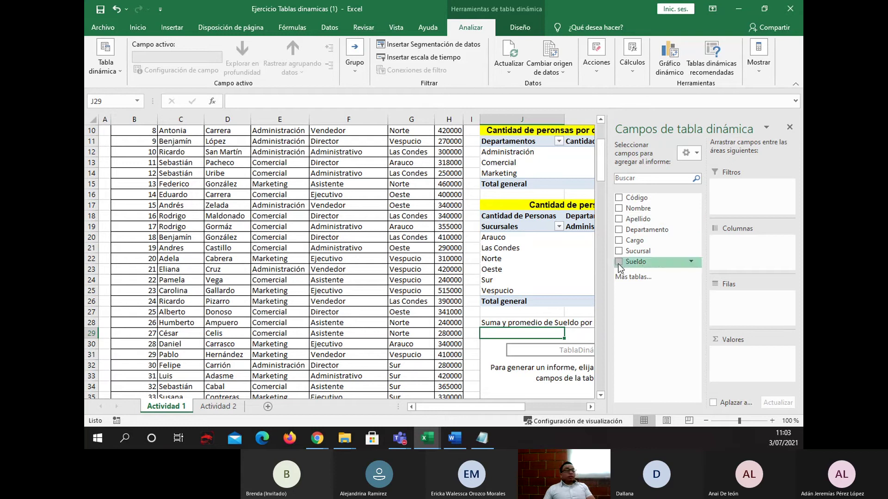
Check the name and reference of DatosTD, the new pivot table's source, in the Name Manager
{"action": "scroll", "coordinate": [492, 389], "scroll_direction": "right", "scroll_amount": 5}
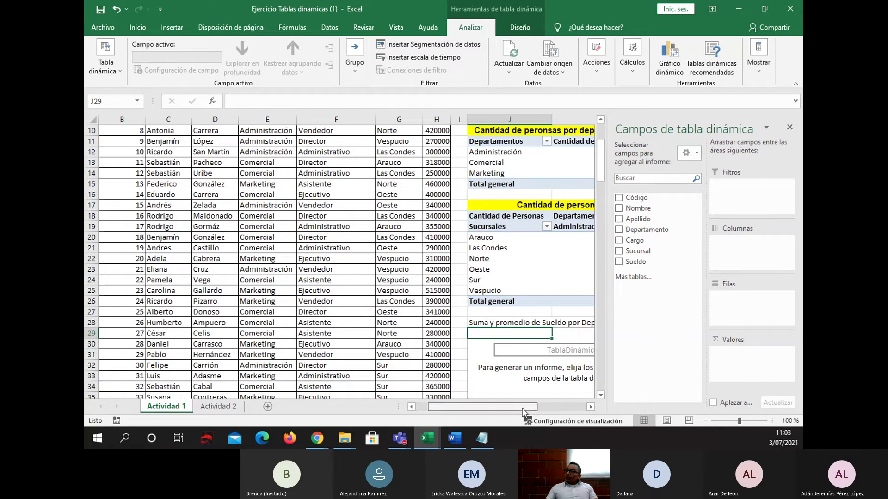
{"action": "scroll", "coordinate": [414, 330], "scroll_direction": "down", "scroll_amount": 2}
{"action": "scroll", "coordinate": [414, 331], "scroll_direction": "down", "scroll_amount": 2}
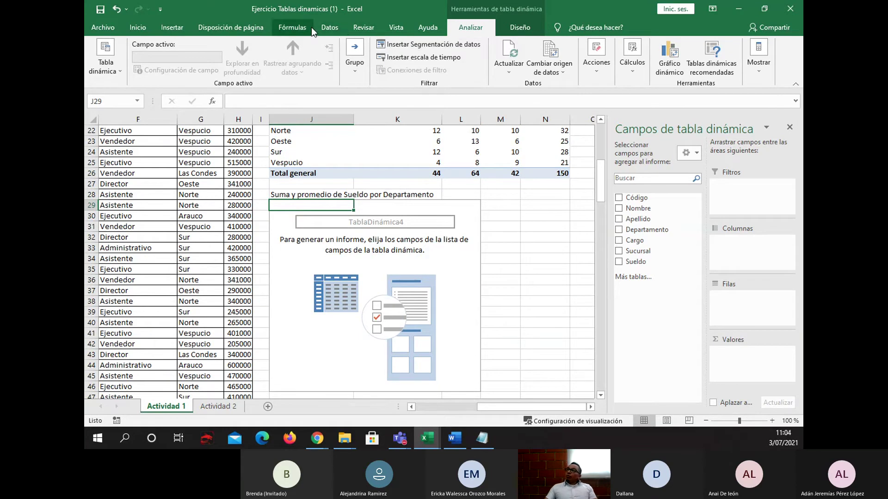
{"action": "left_click", "coordinate": [296, 27]}
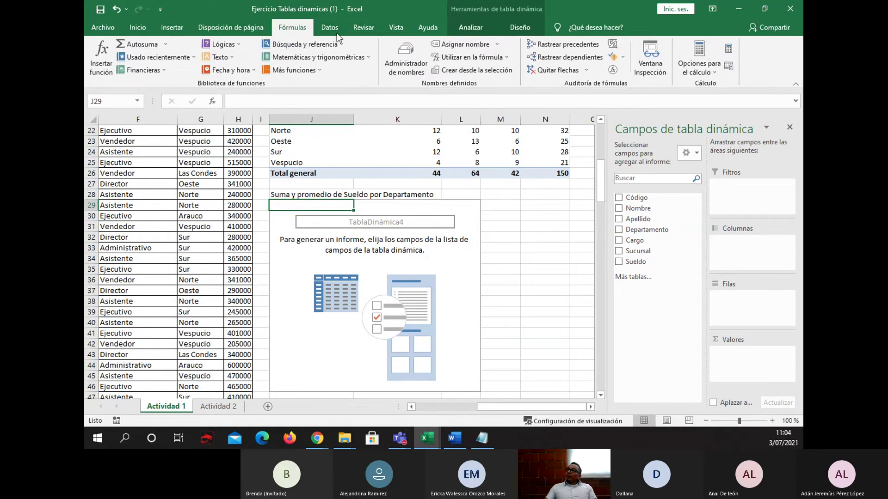
{"action": "left_click", "coordinate": [415, 70]}
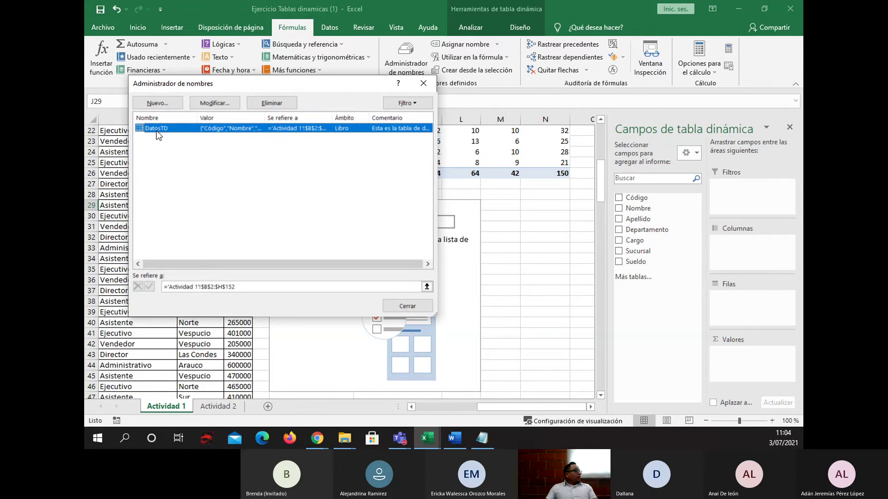
{"action": "left_click", "coordinate": [419, 84]}
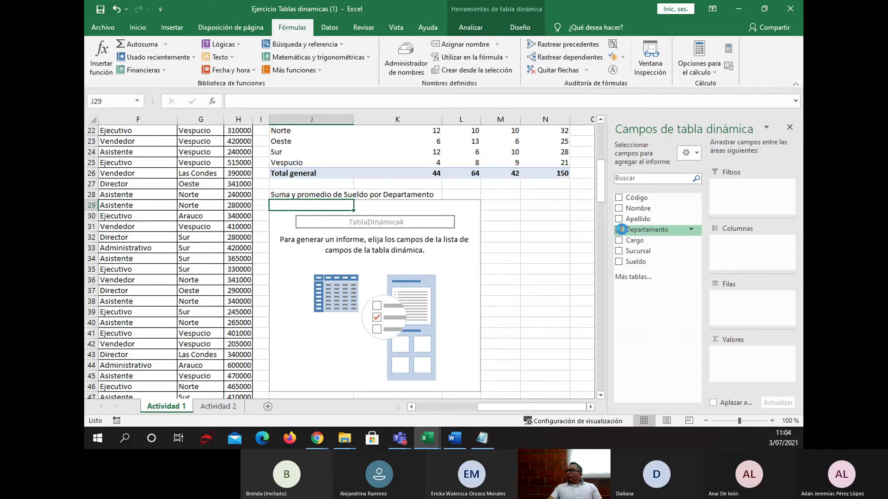
Add Departamento as the row field of the third pivot table and Sueldo twice as a value field
{"action": "left_click", "coordinate": [622, 229]}
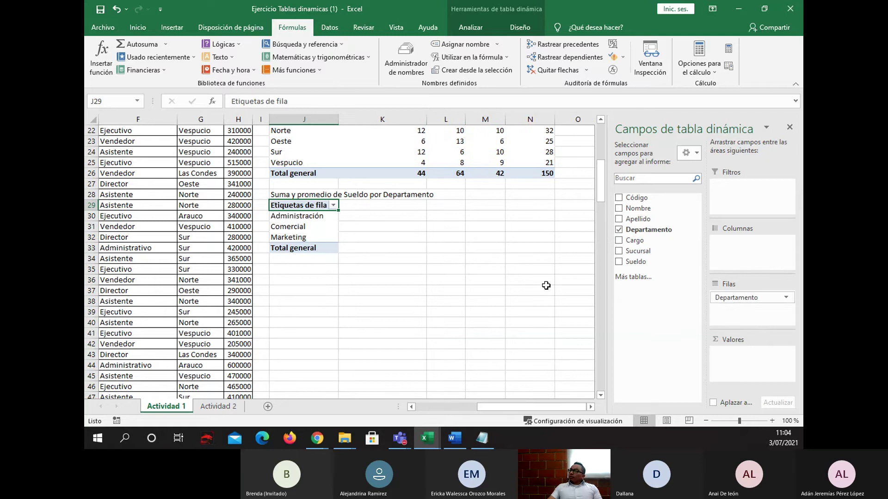
{"action": "left_click", "coordinate": [620, 262]}
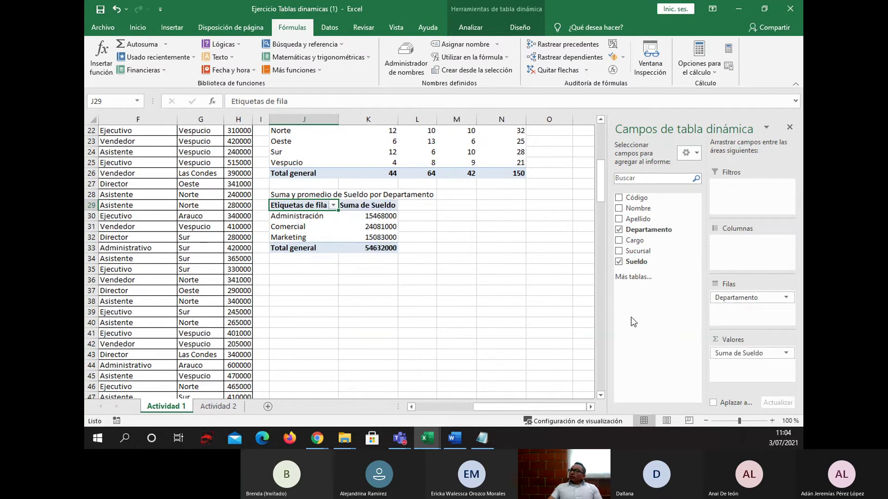
{"action": "left_click_drag", "start_coordinate": [638, 262], "coordinate": [752, 370]}
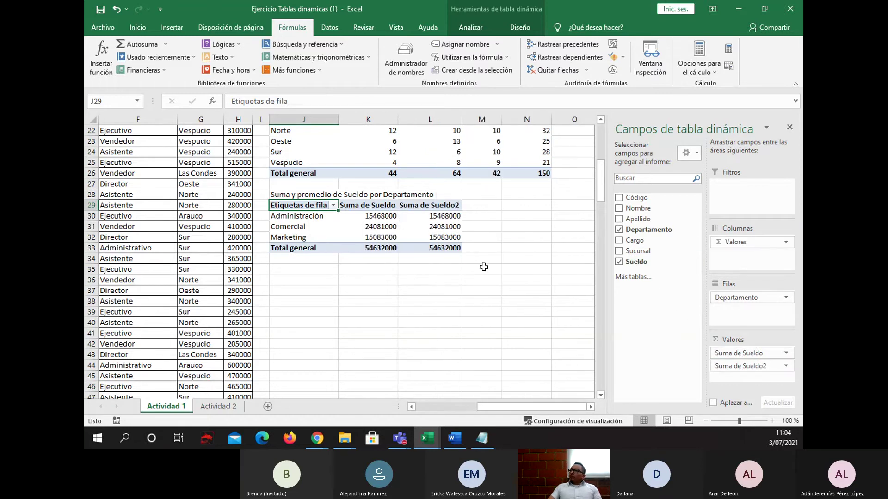
Summarize the second Sueldo value field by Promedio instead of by sum
{"action": "left_click", "coordinate": [784, 368]}
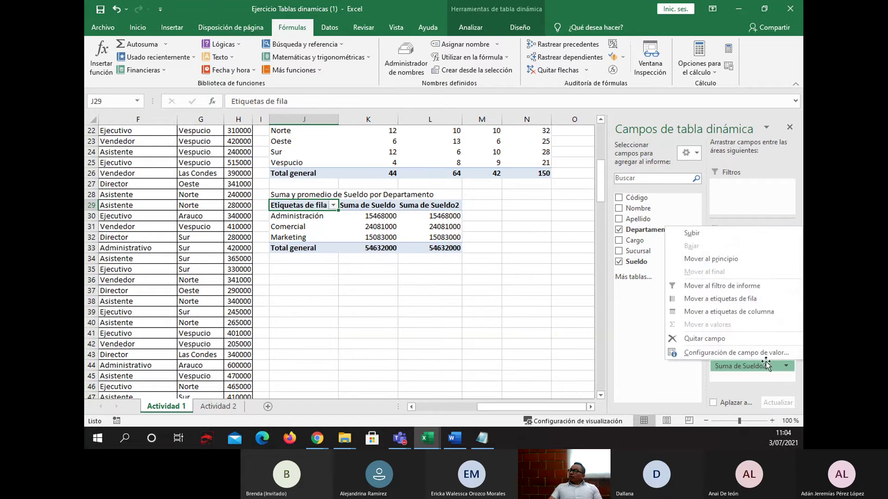
{"action": "left_click", "coordinate": [740, 354]}
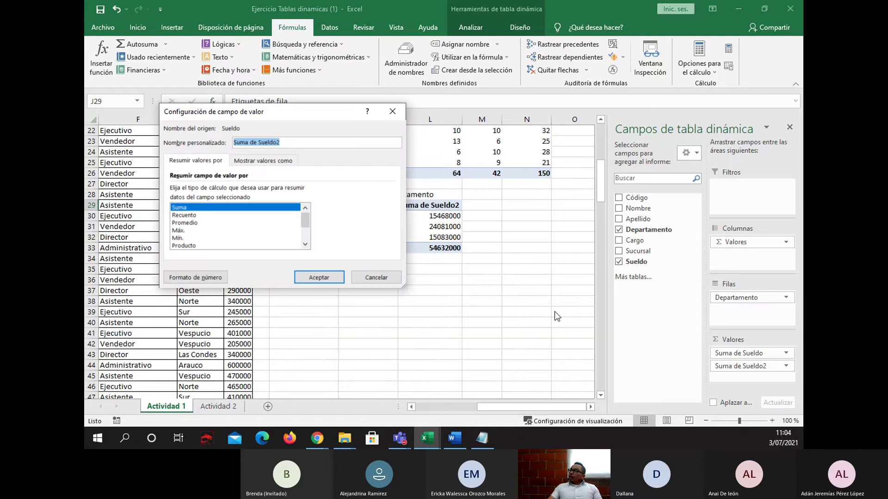
{"action": "left_click", "coordinate": [183, 223]}
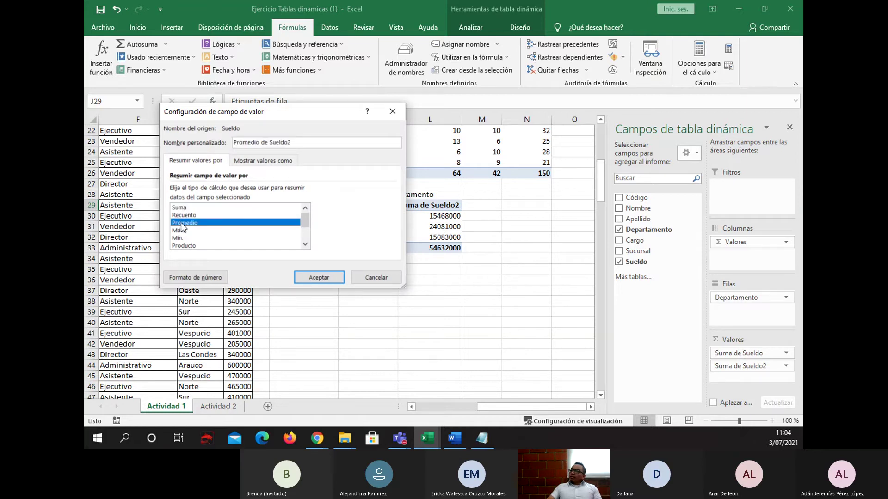
{"action": "left_click", "coordinate": [312, 279]}
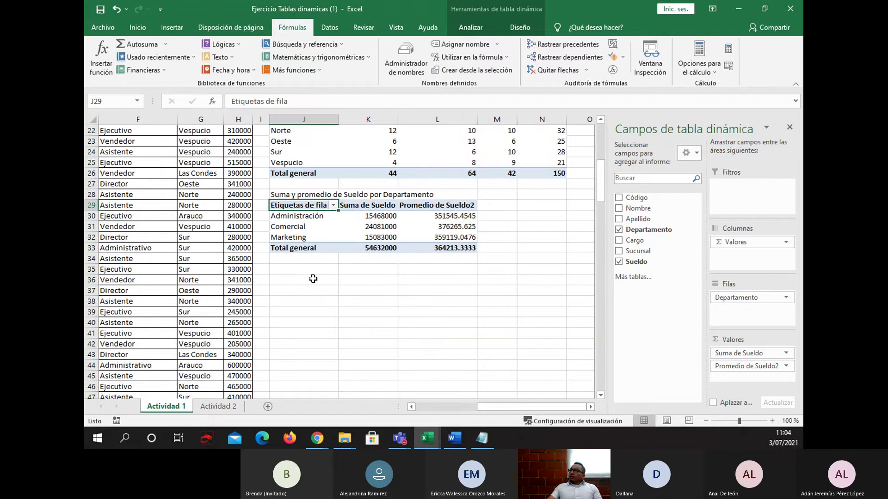
{"action": "left_click", "coordinate": [475, 302]}
{"action": "left_click", "coordinate": [375, 228]}
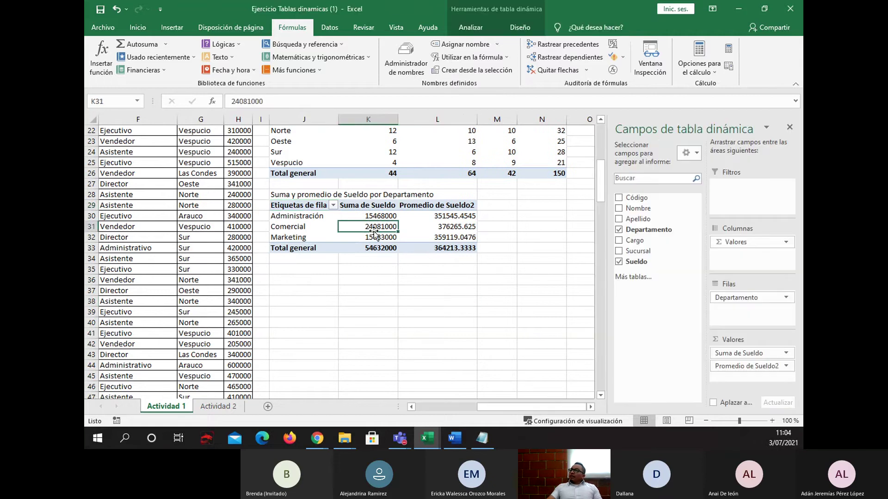
{"action": "left_click_drag", "start_coordinate": [294, 216], "coordinate": [291, 236]}
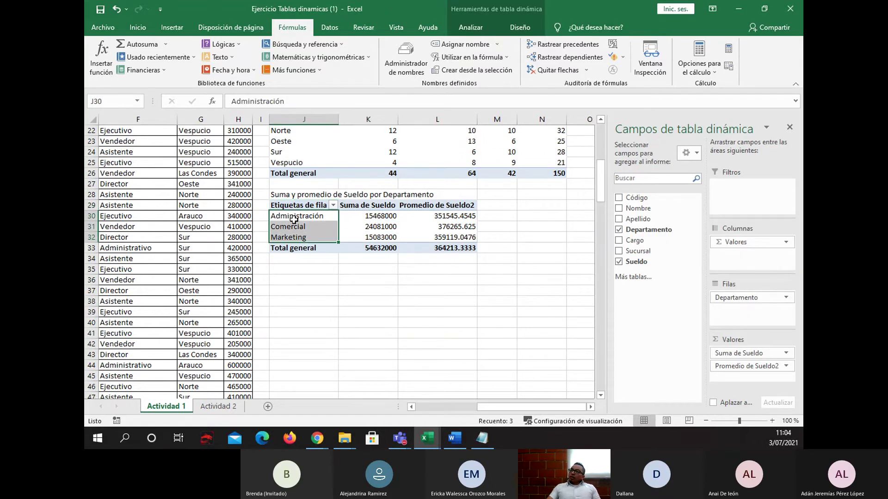
{"action": "left_click", "coordinate": [370, 215]}
{"action": "left_click", "coordinate": [457, 214]}
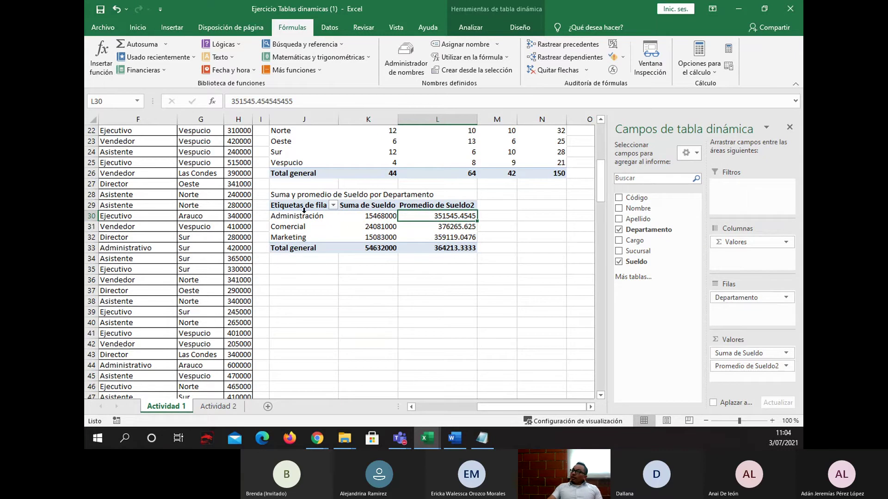
Rename the third pivot table's row label header in J29 to "Departamento"
{"action": "double_click", "coordinate": [319, 205]}
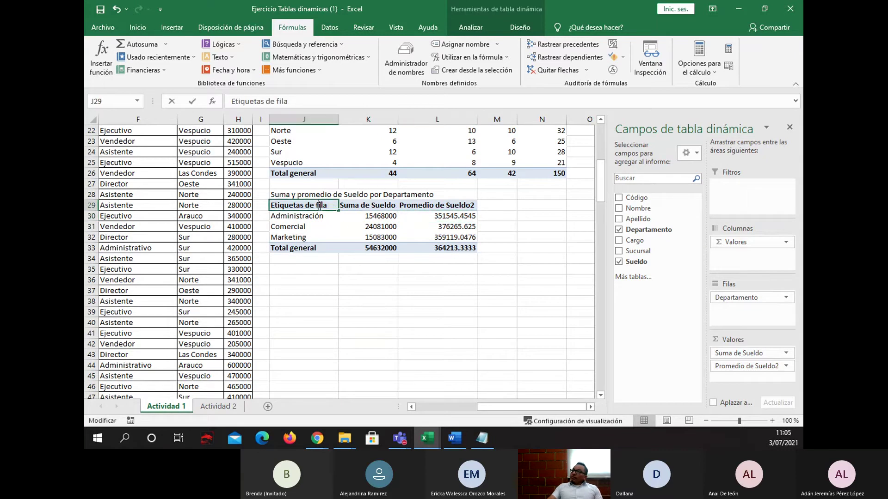
{"action": "left_click_drag", "start_coordinate": [328, 206], "coordinate": [196, 209]}
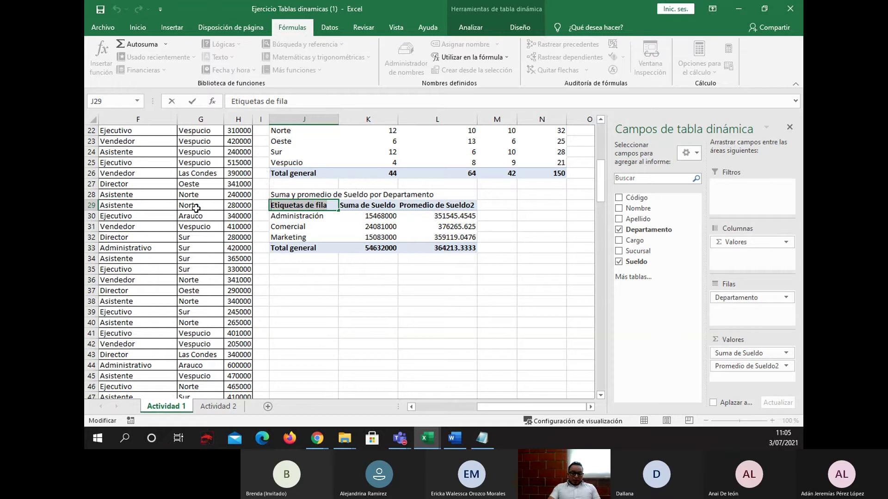
{"action": "type", "text": "Departamento"}
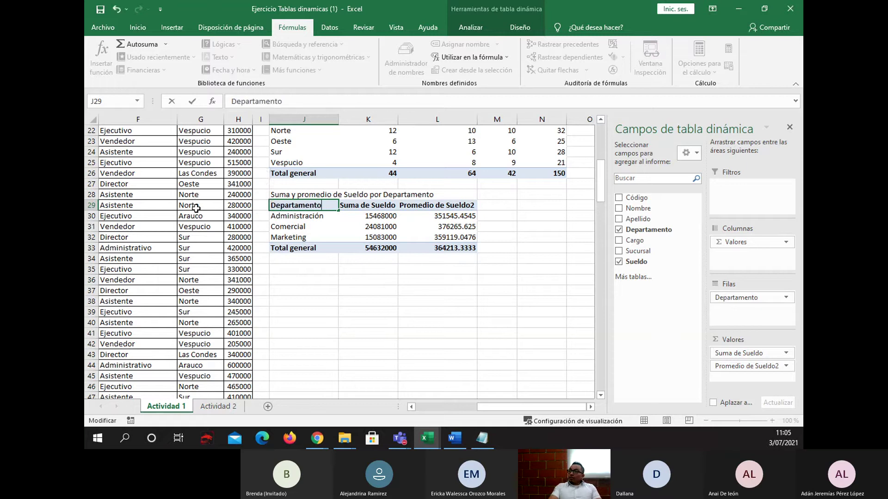
{"action": "key", "text": "Tab"}
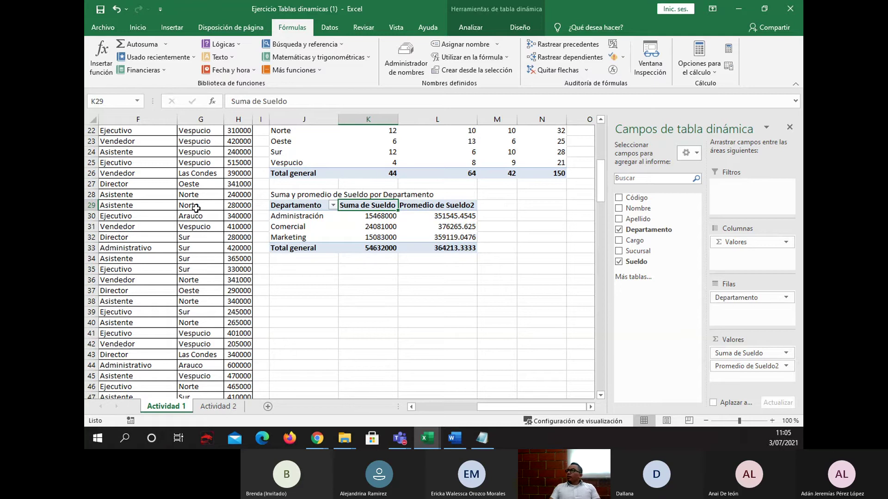
Rename the third pivot table's average column header in L29 to "Promedio de Sueldo"
{"action": "key", "text": "Tab"}
{"action": "key", "text": "F2"}
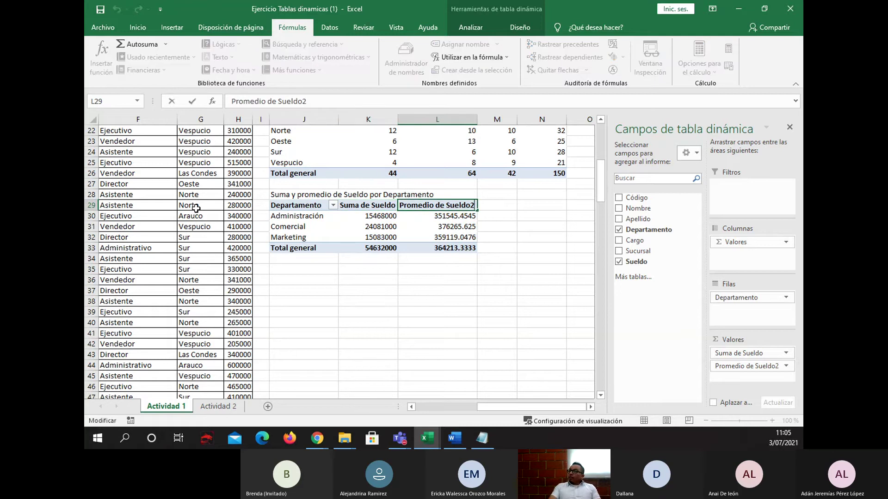
{"action": "key", "text": "BackSpace"}
{"action": "key", "text": "Return"}
Apply the accounting number format with the Q currency symbol to the sum and average salary values in K30:L33
{"action": "key", "text": "Up"}
{"action": "key", "text": "Left"}
{"action": "key", "text": "Down"}
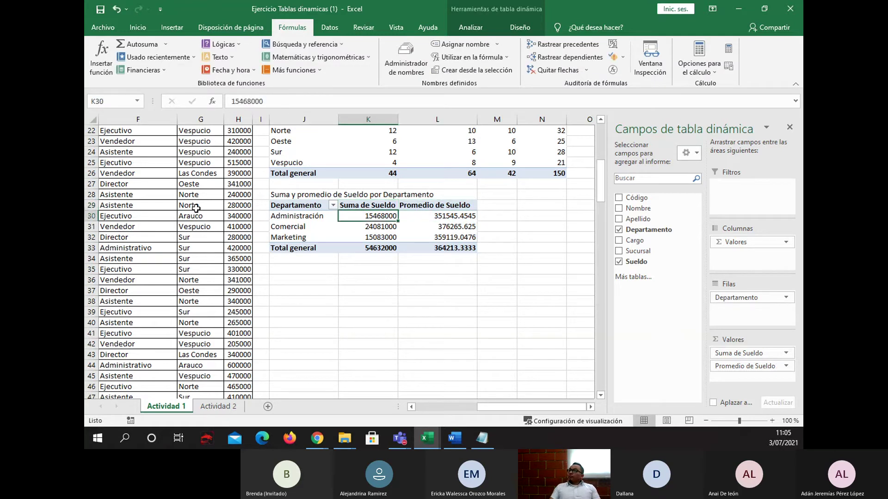
{"action": "key", "text": "Right"}
{"action": "key", "text": "Down"}
{"action": "key", "text": "Left"}
{"action": "key", "text": "Up"}
{"action": "key", "text": "shift+Down"}
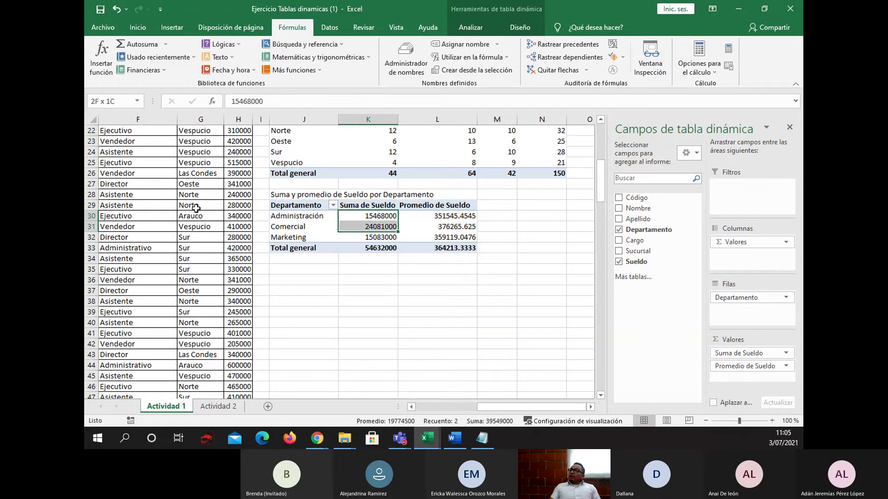
{"action": "key", "text": "shift+Down"}
{"action": "key", "text": "shift+Right"}
{"action": "key", "text": "shift+Down"}
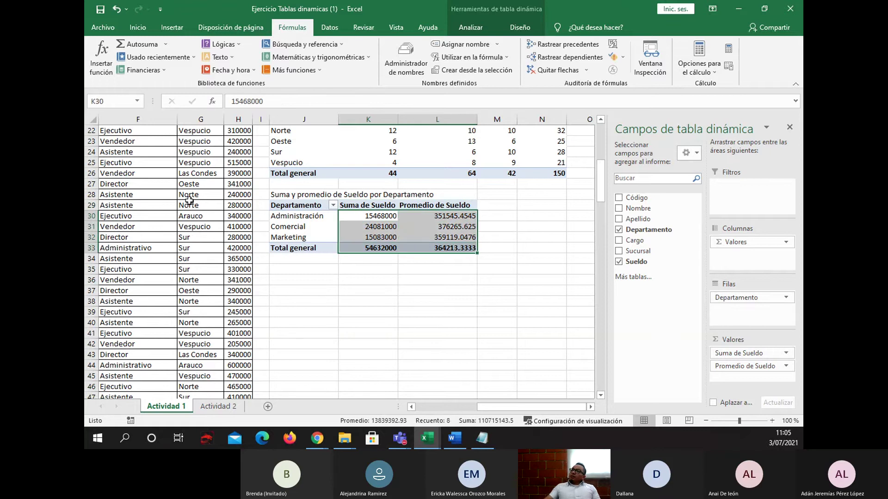
{"action": "left_click", "coordinate": [151, 28]}
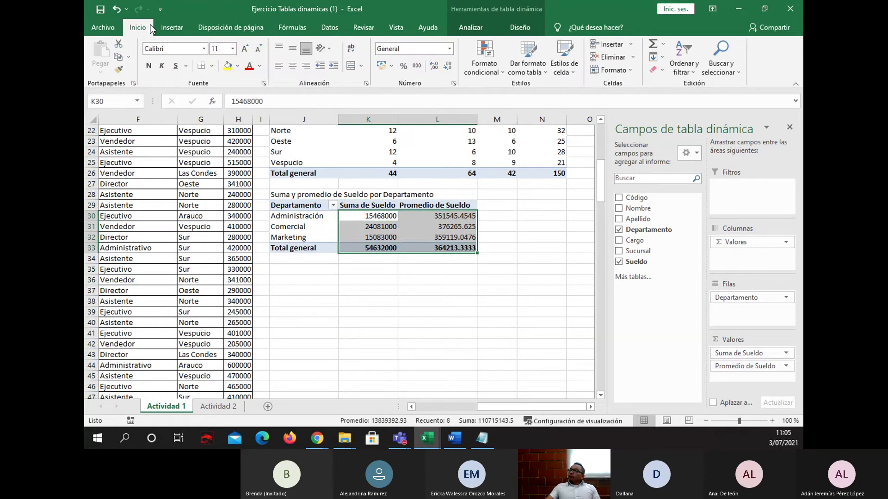
{"action": "left_click", "coordinate": [382, 65]}
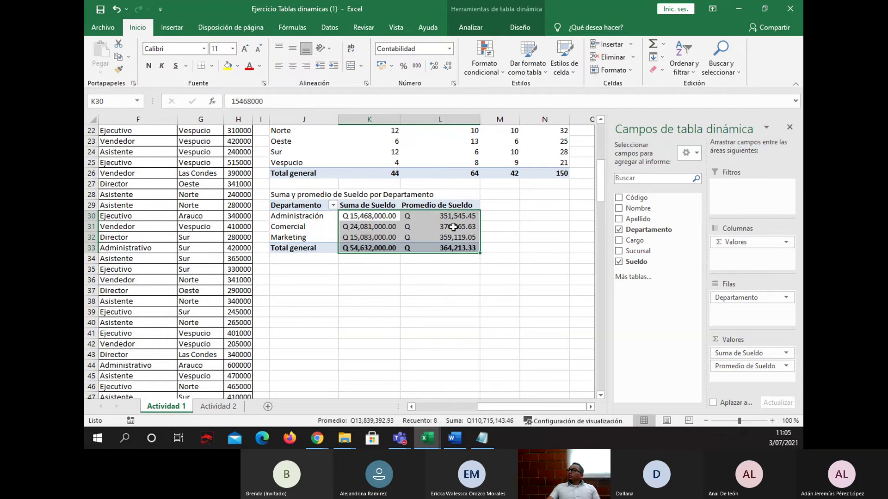
{"action": "left_click", "coordinate": [419, 297]}
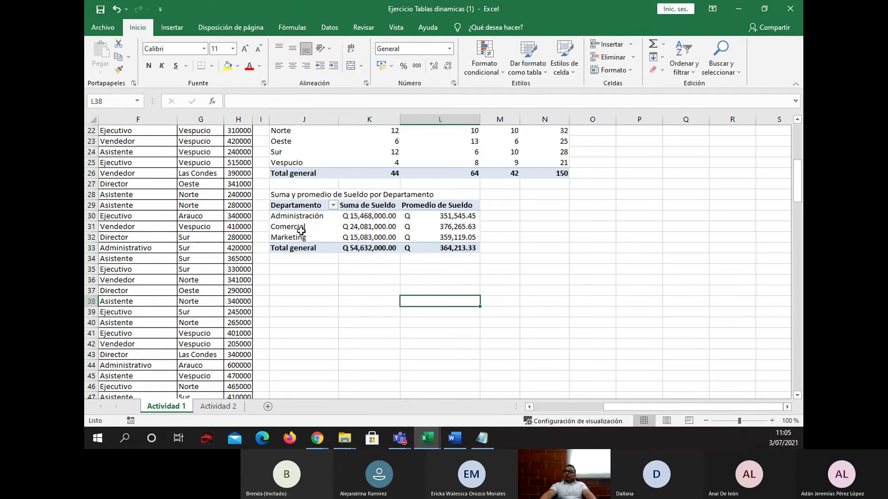
Merge and center the title "Suma y promedio de Sueldo por Departamento" across J28:L28
{"action": "scroll", "coordinate": [351, 228], "scroll_direction": "up", "scroll_amount": 2}
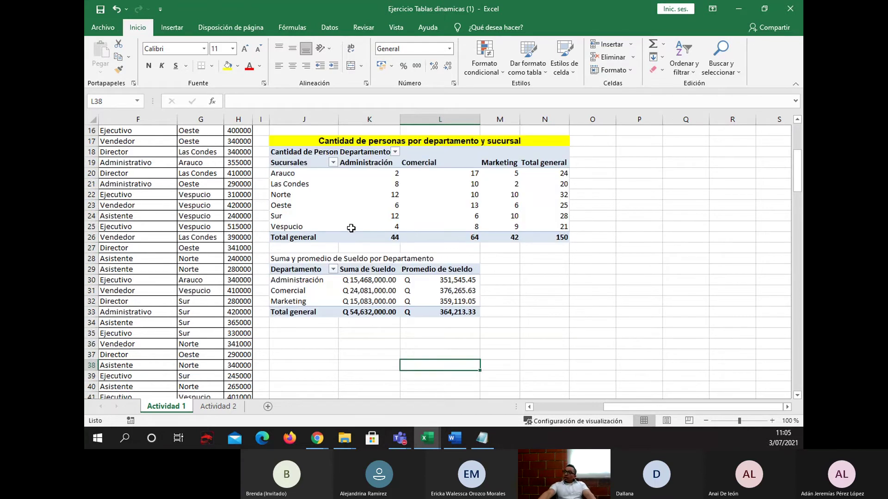
{"action": "left_click_drag", "start_coordinate": [312, 257], "coordinate": [472, 258]}
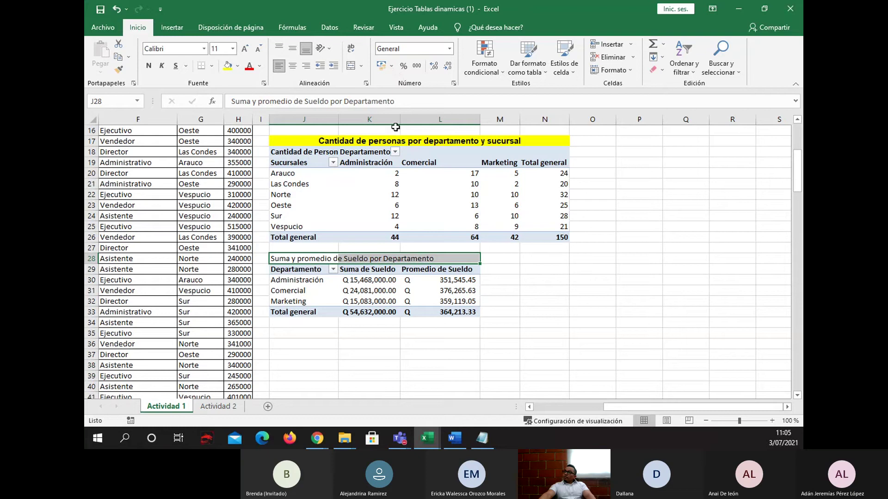
{"action": "left_click", "coordinate": [355, 69]}
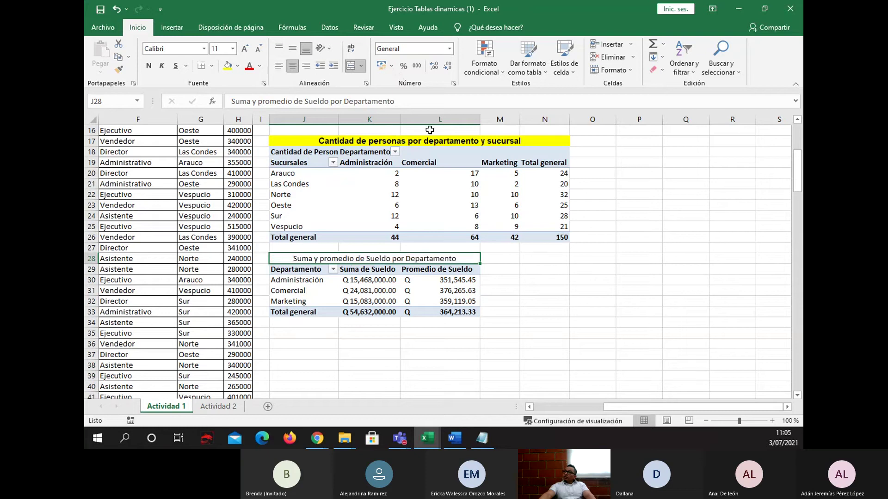
Format the third pivot table's title in J28 as bold, size 12, with a yellow fill
{"action": "left_click", "coordinate": [459, 143]}
{"action": "left_click", "coordinate": [387, 269]}
{"action": "left_click", "coordinate": [384, 258]}
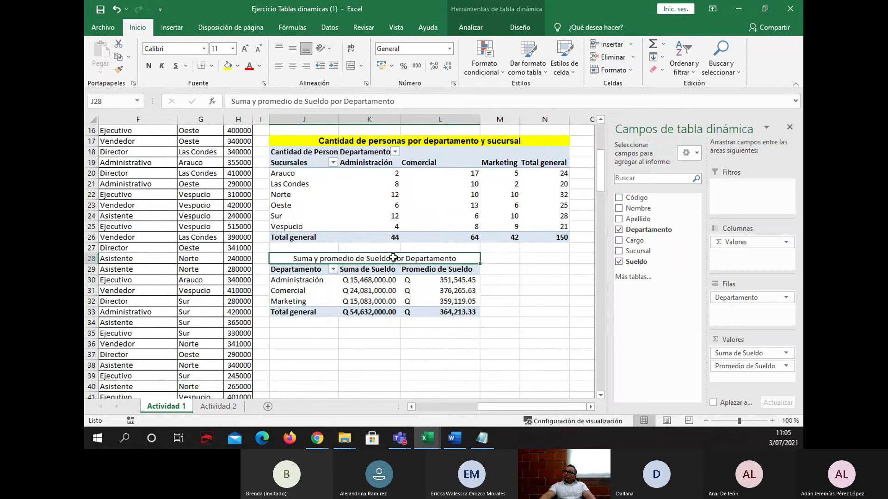
{"action": "key", "text": "ctrl+n"}
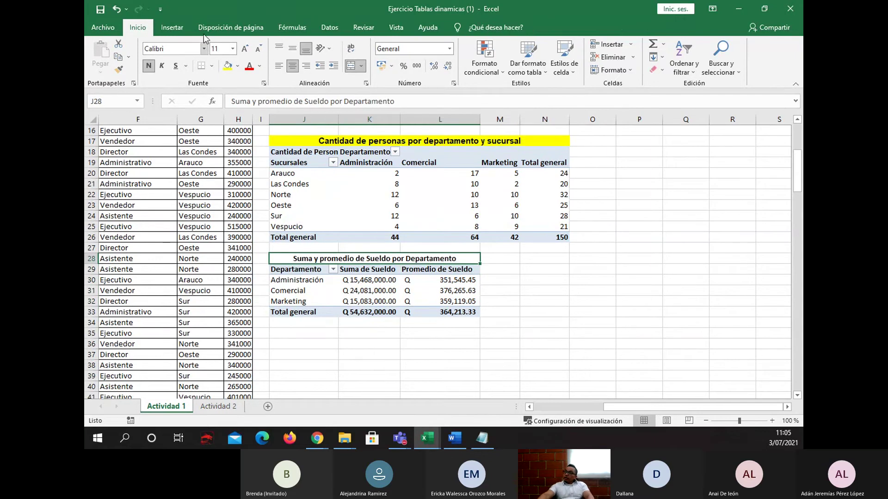
{"action": "left_click", "coordinate": [230, 64]}
{"action": "left_click", "coordinate": [245, 49]}
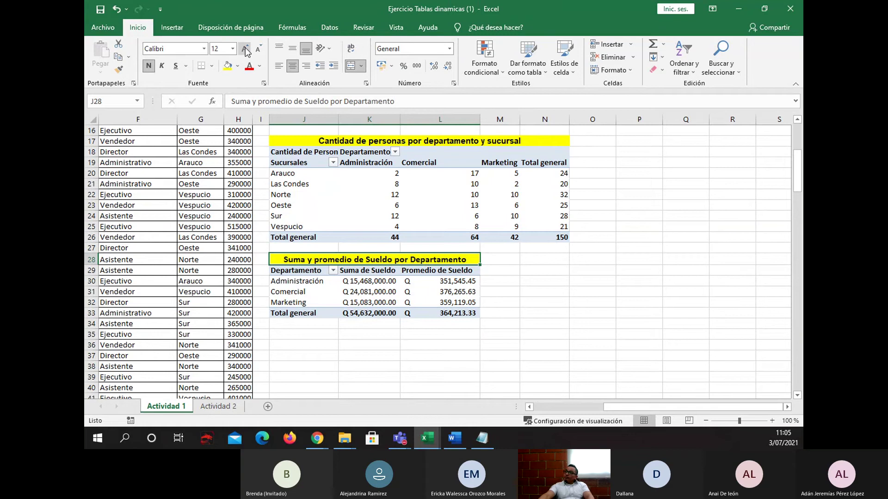
Compare the font and size of the second and third pivot tables' titles in J17 and J28
{"action": "left_click", "coordinate": [374, 140]}
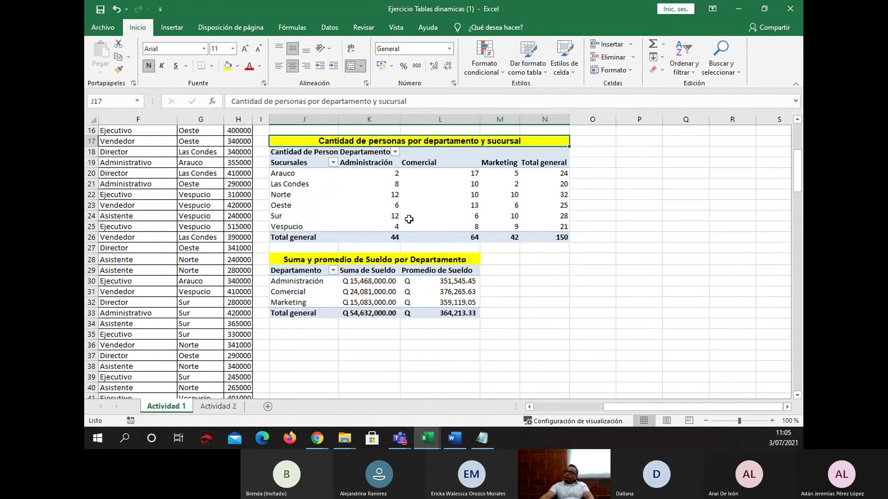
{"action": "left_click", "coordinate": [414, 255]}
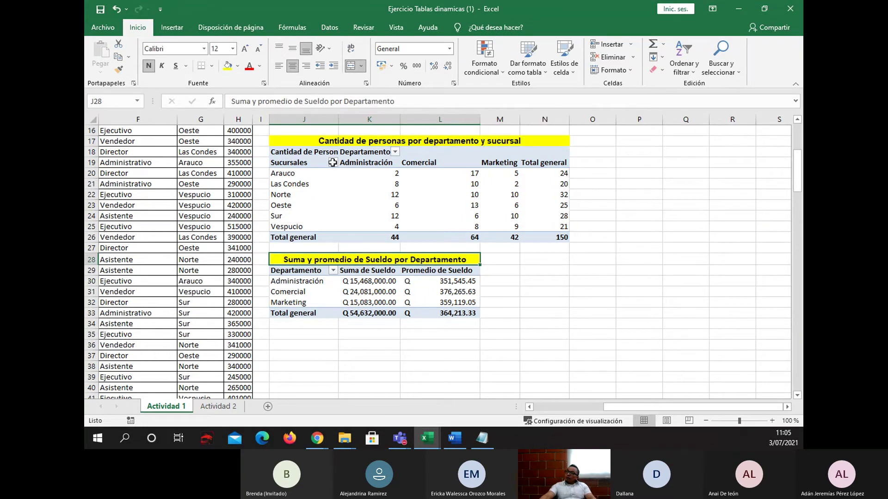
{"action": "left_click", "coordinate": [372, 142]}
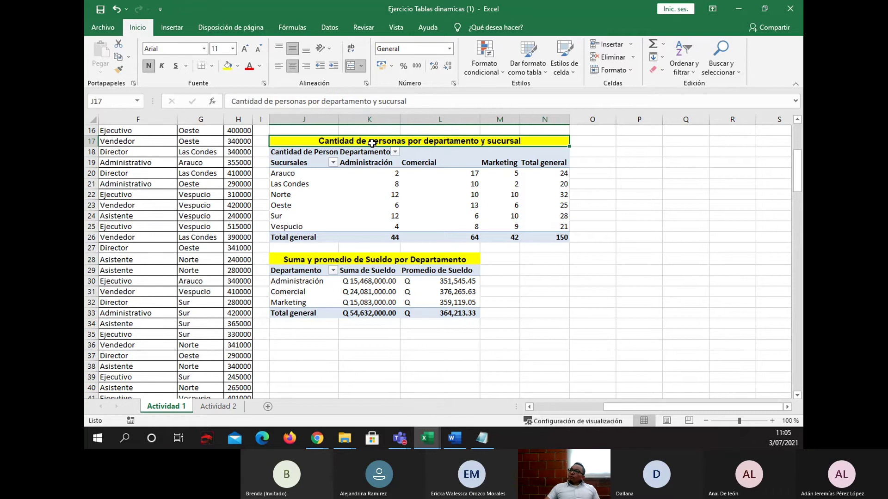
{"action": "left_click", "coordinate": [409, 260]}
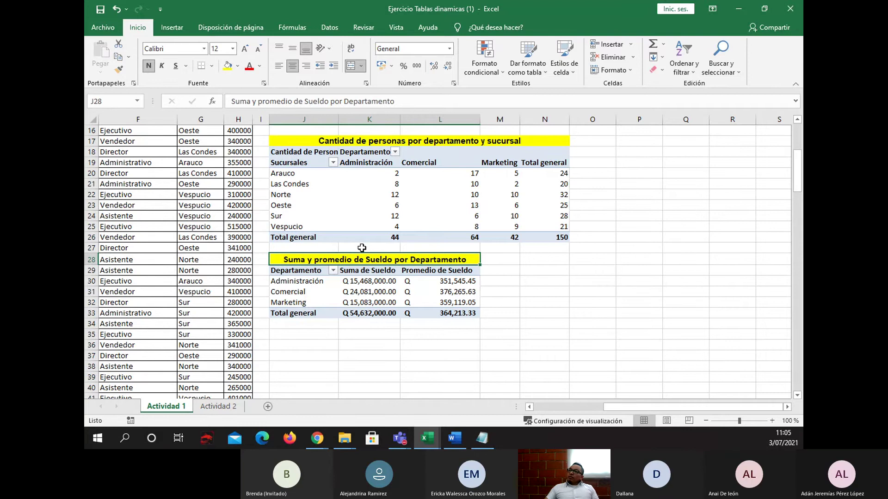
Review the exercise instructions and examine the sum and average salary of each department in the third pivot table
{"action": "scroll", "coordinate": [362, 248], "scroll_direction": "up", "scroll_amount": 5}
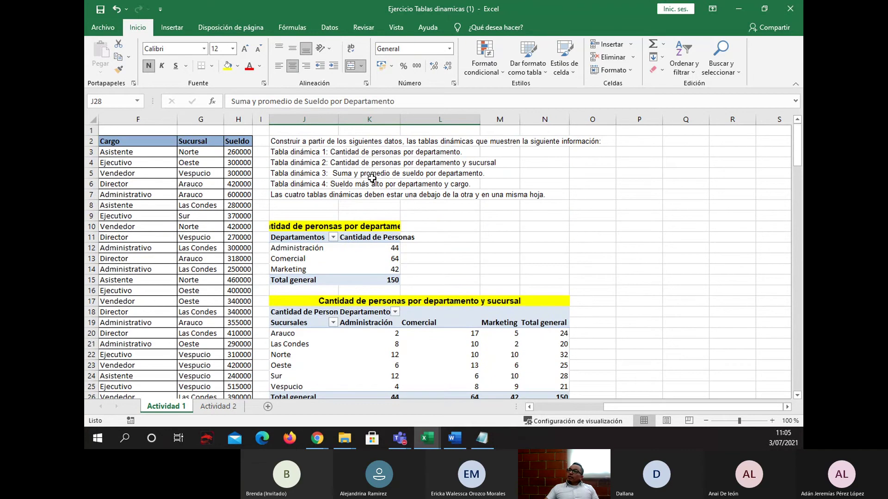
{"action": "scroll", "coordinate": [476, 191], "scroll_direction": "down", "scroll_amount": 4}
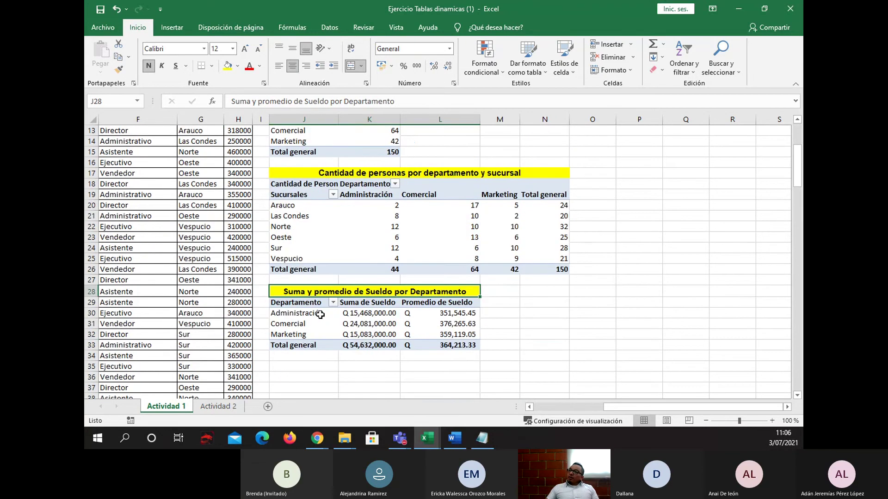
{"action": "left_click", "coordinate": [320, 315]}
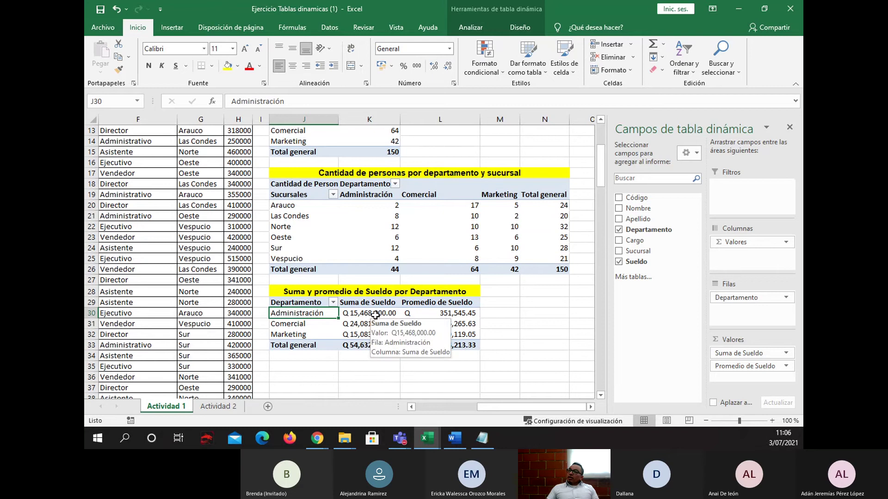
{"action": "left_click", "coordinate": [370, 313]}
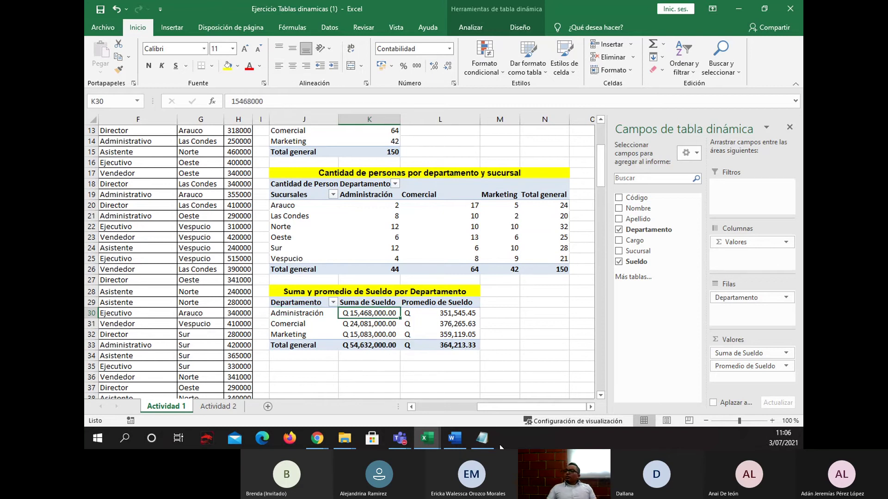
{"action": "key", "text": "Right"}
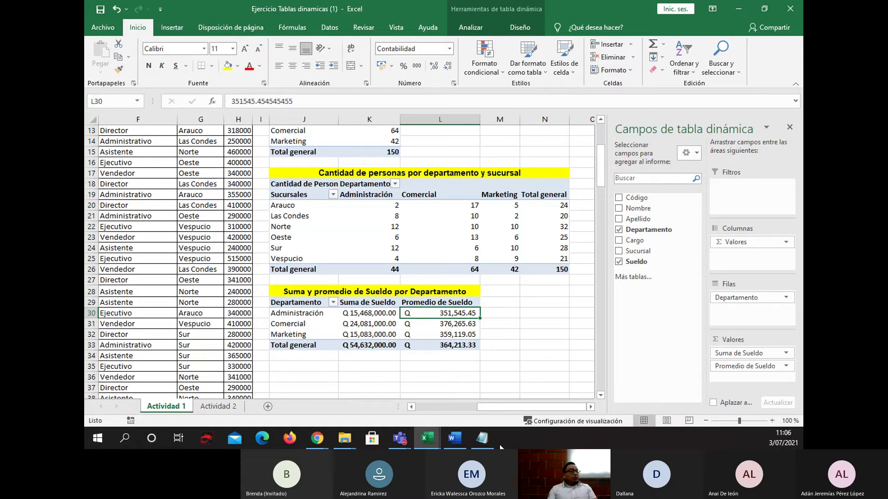
{"action": "left_click", "coordinate": [375, 325]}
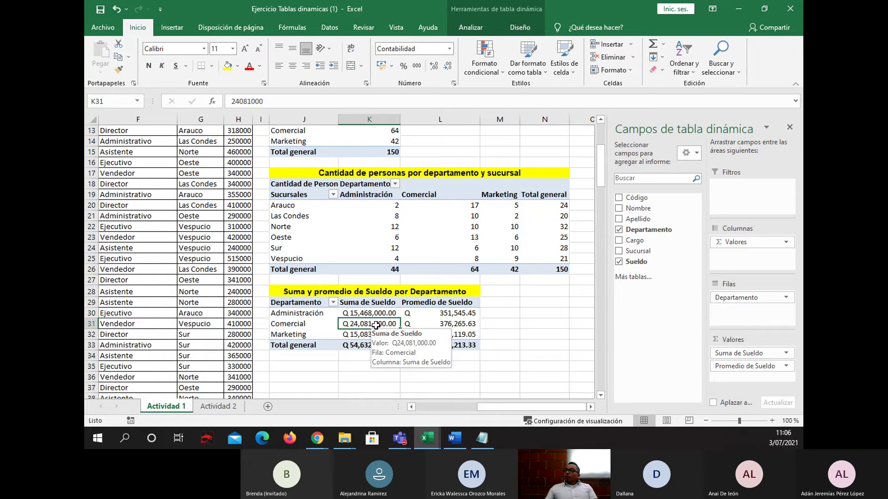
{"action": "left_click", "coordinate": [470, 325]}
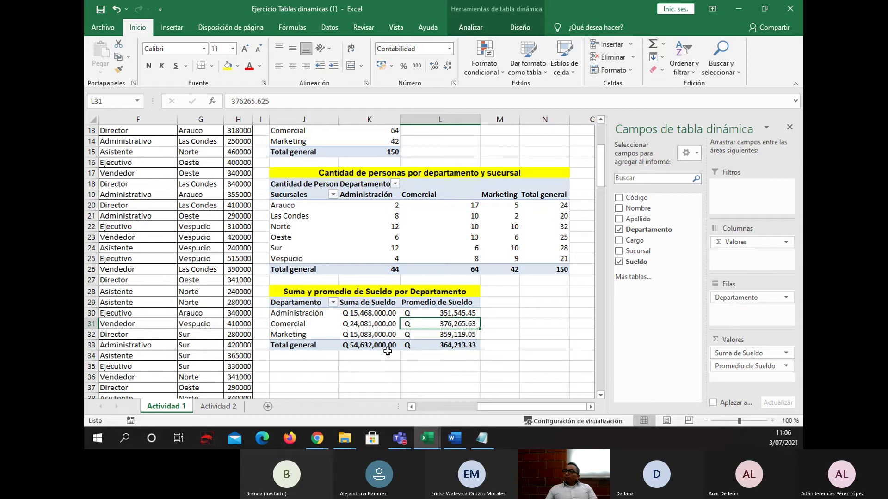
{"action": "left_click", "coordinate": [373, 336]}
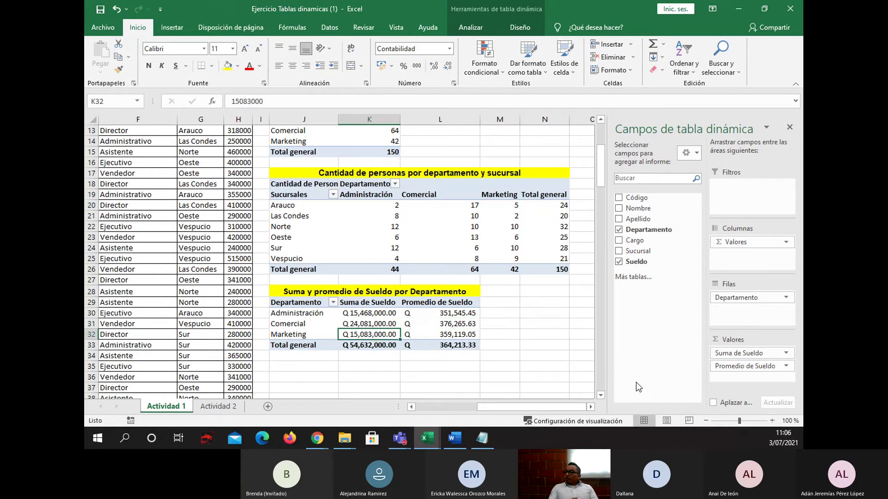
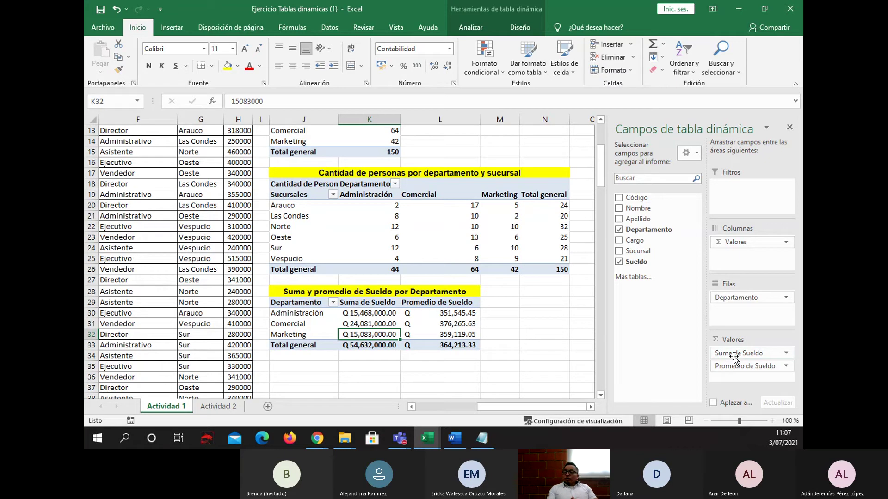
Compare the value fields of the second and third pivot tables and review the summary functions available for Promedio de Sueldo
{"action": "left_click", "coordinate": [734, 355]}
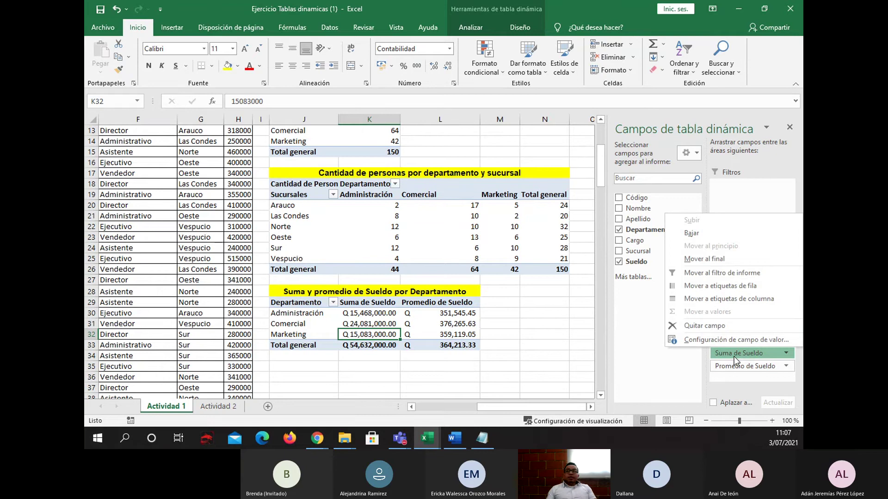
{"action": "left_click", "coordinate": [633, 326]}
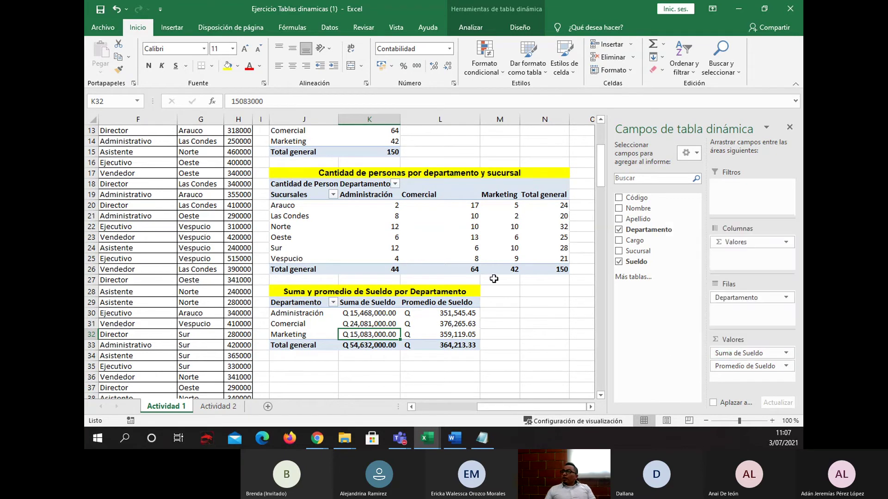
{"action": "left_click", "coordinate": [476, 227]}
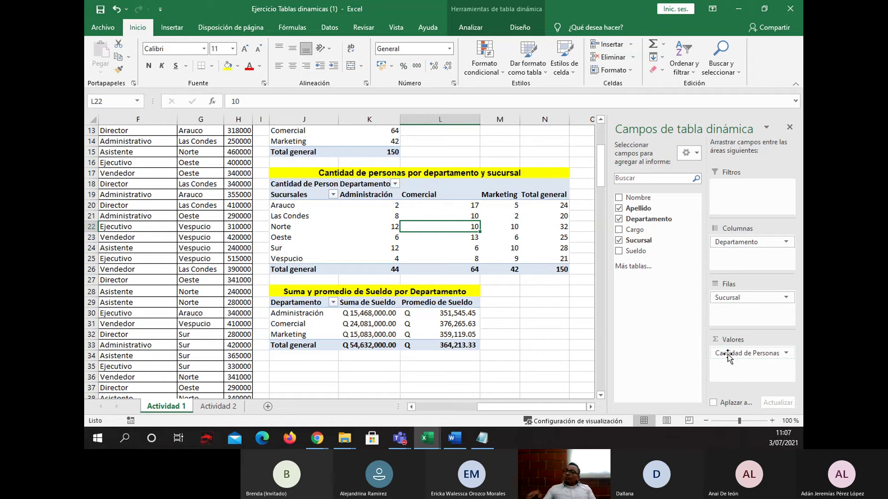
{"action": "left_click", "coordinate": [387, 326]}
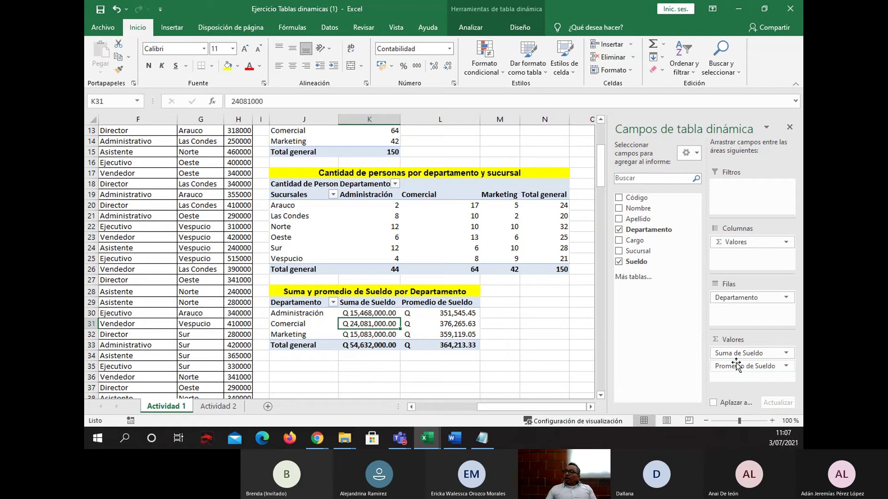
{"action": "left_click", "coordinate": [781, 369]}
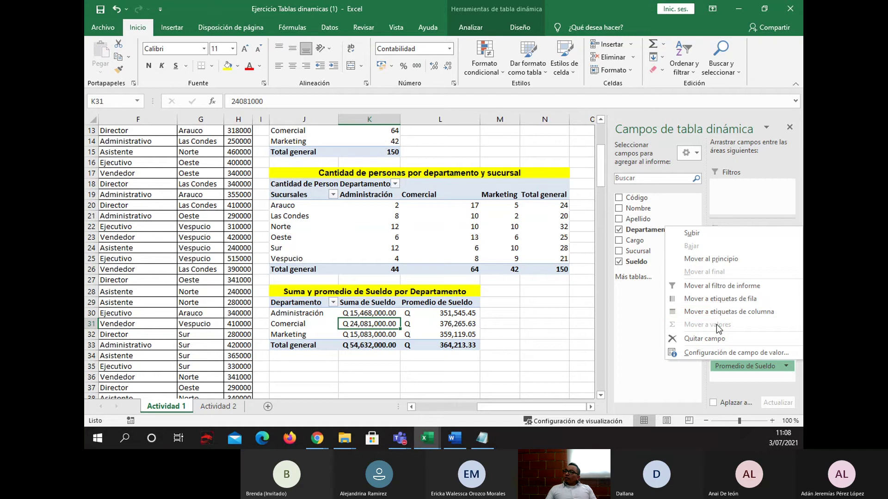
{"action": "left_click", "coordinate": [692, 352]}
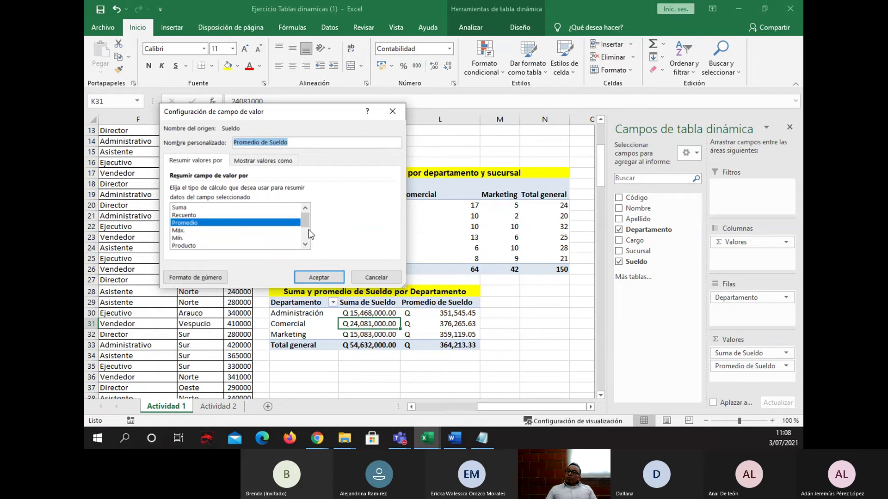
{"action": "left_click_drag", "start_coordinate": [309, 221], "coordinate": [309, 240]}
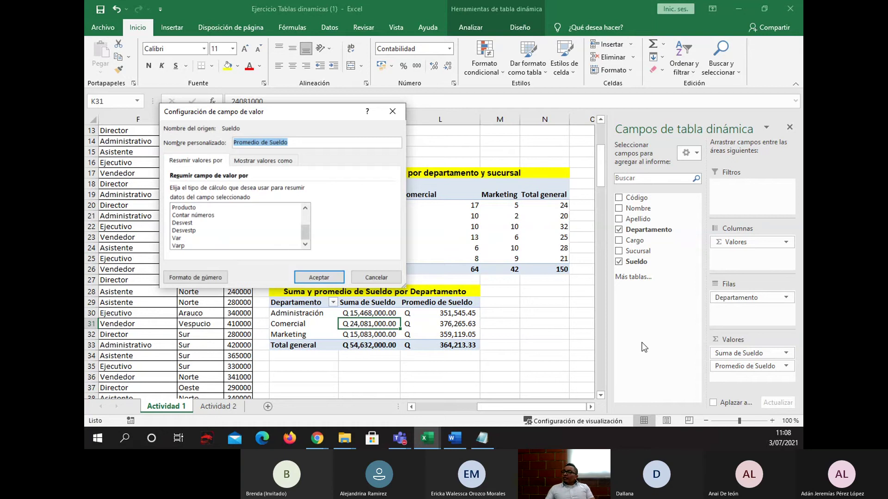
{"action": "left_click", "coordinate": [382, 278]}
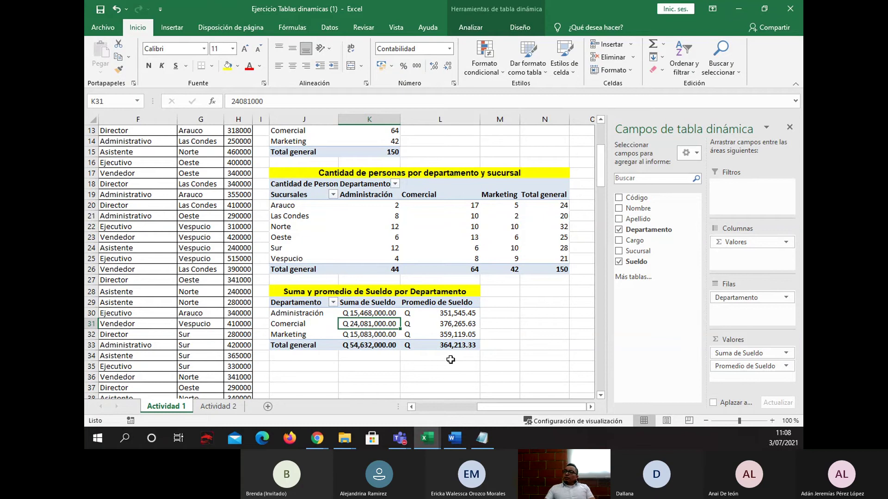
{"action": "scroll", "coordinate": [450, 359], "scroll_direction": "up", "scroll_amount": 1}
{"action": "scroll", "coordinate": [448, 358], "scroll_direction": "down", "scroll_amount": 2}
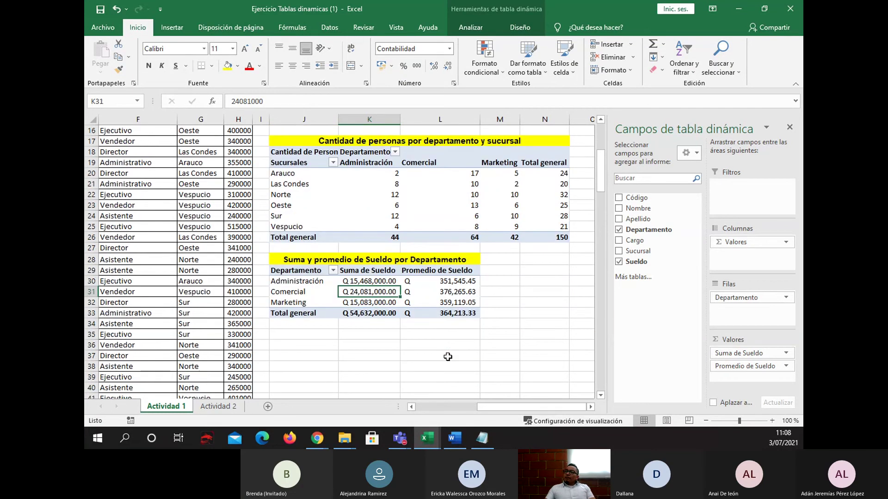
Insert a 3-D clustered column pivot chart from the sum and average salary pivot table
{"action": "left_click", "coordinate": [316, 283]}
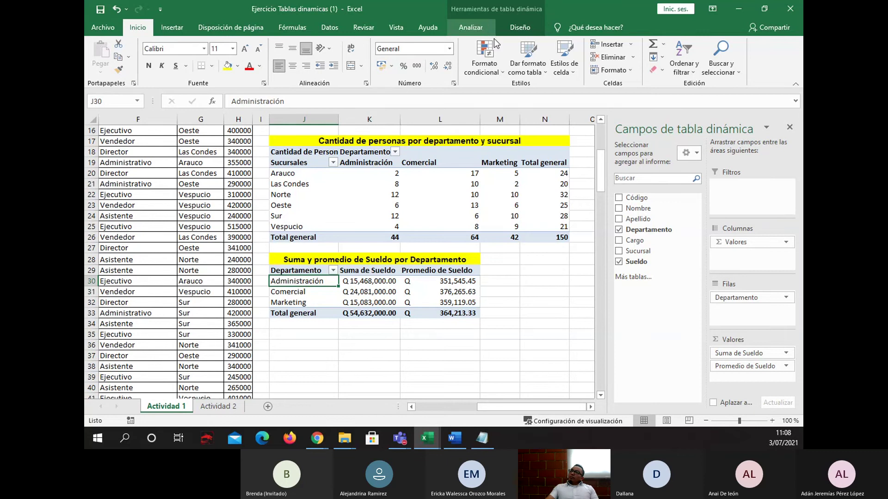
{"action": "left_click", "coordinate": [473, 29]}
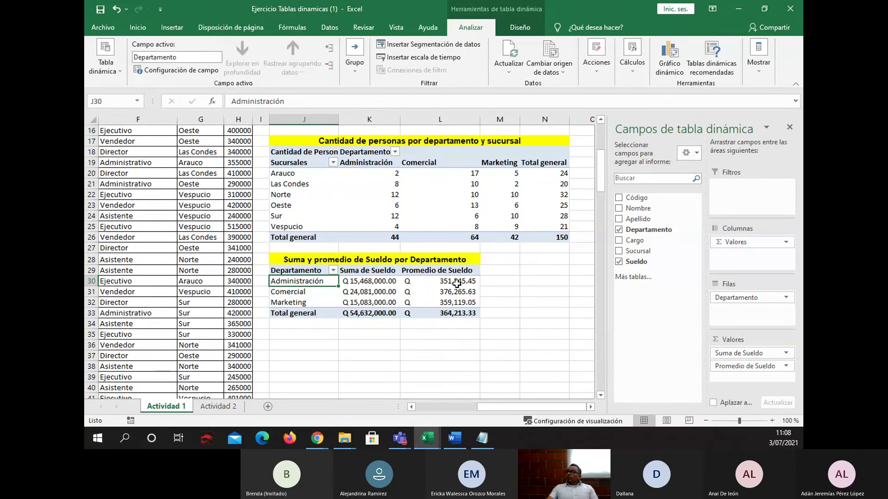
{"action": "left_click", "coordinate": [671, 67]}
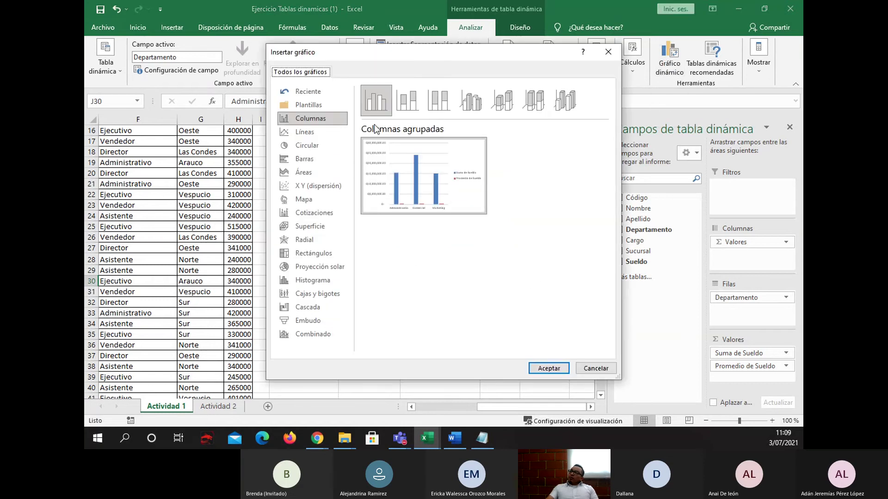
{"action": "left_click", "coordinate": [470, 100]}
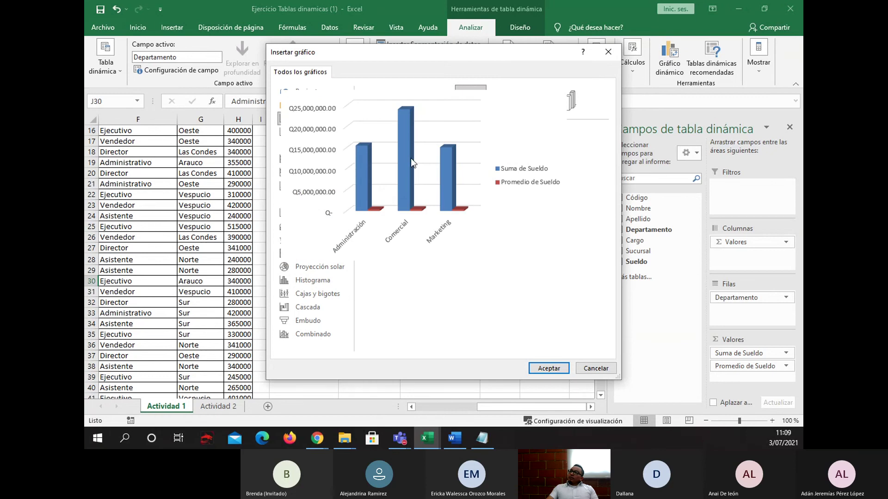
{"action": "left_click", "coordinate": [546, 370]}
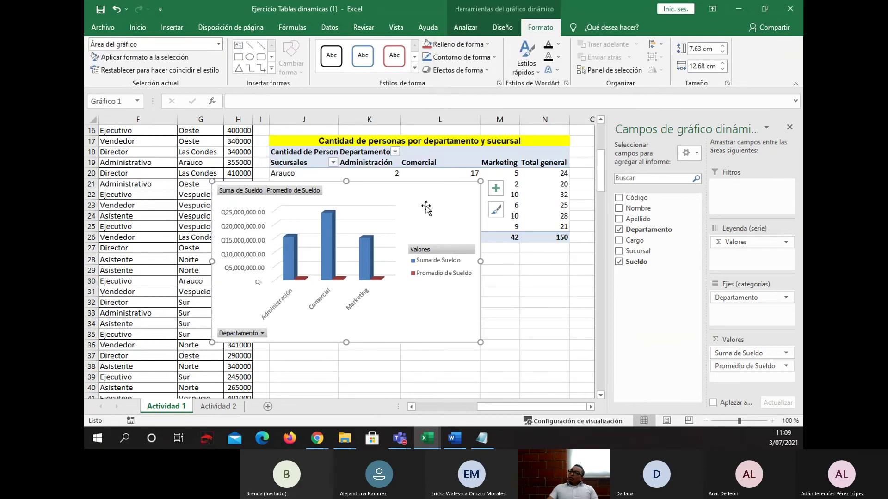
Move the pivot chart beside the sum and average salary pivot table and delete the chart
{"action": "left_click_drag", "start_coordinate": [428, 188], "coordinate": [503, 250]}
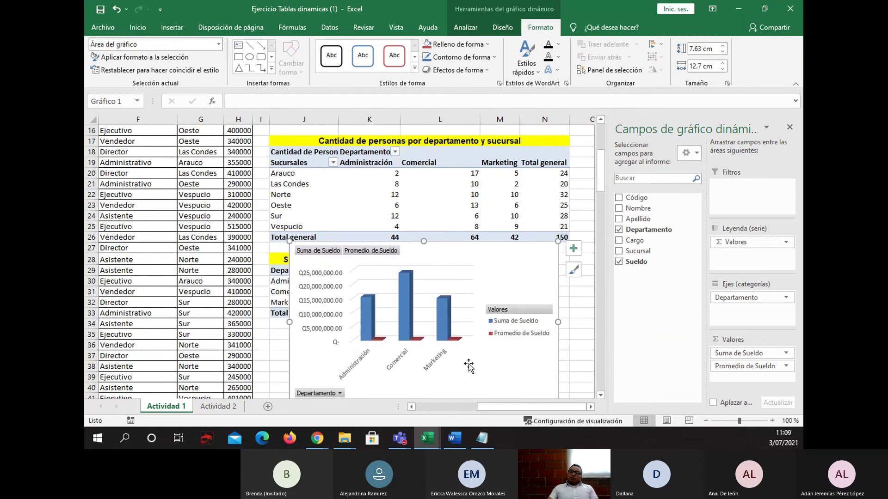
{"action": "left_click", "coordinate": [574, 250]}
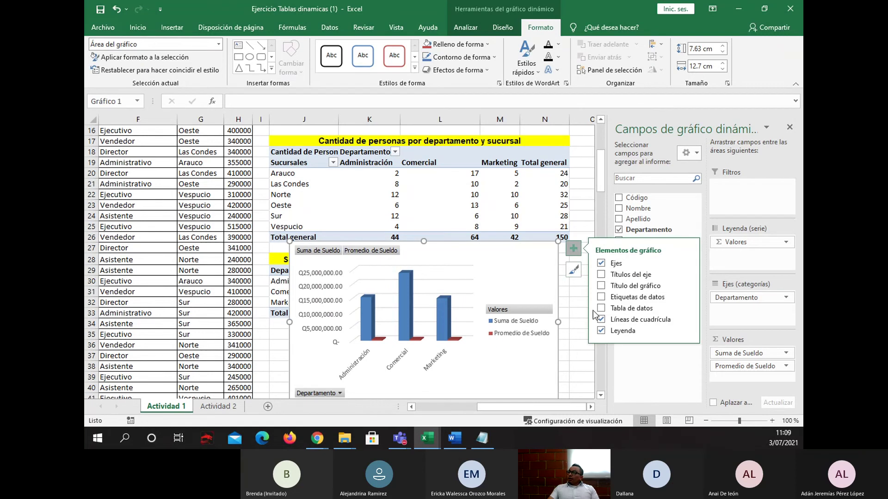
{"action": "left_click", "coordinate": [564, 290]}
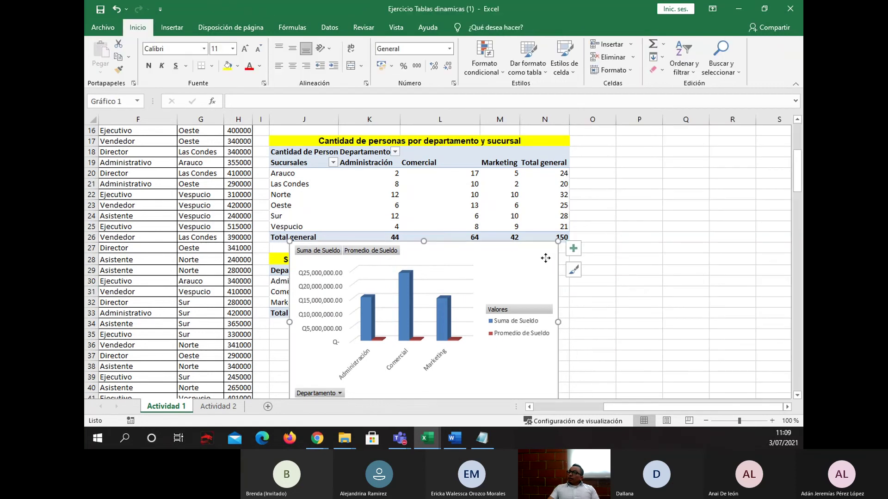
{"action": "left_click_drag", "start_coordinate": [545, 257], "coordinate": [755, 263]}
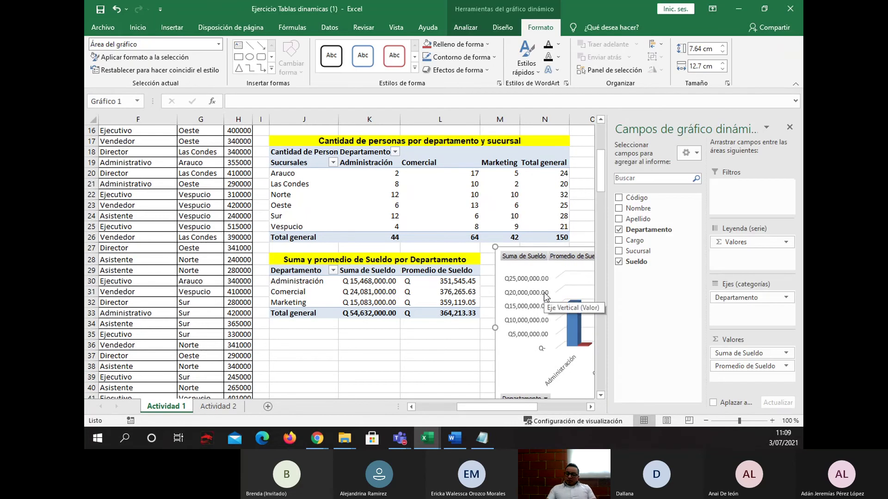
{"action": "key", "text": "Delete"}
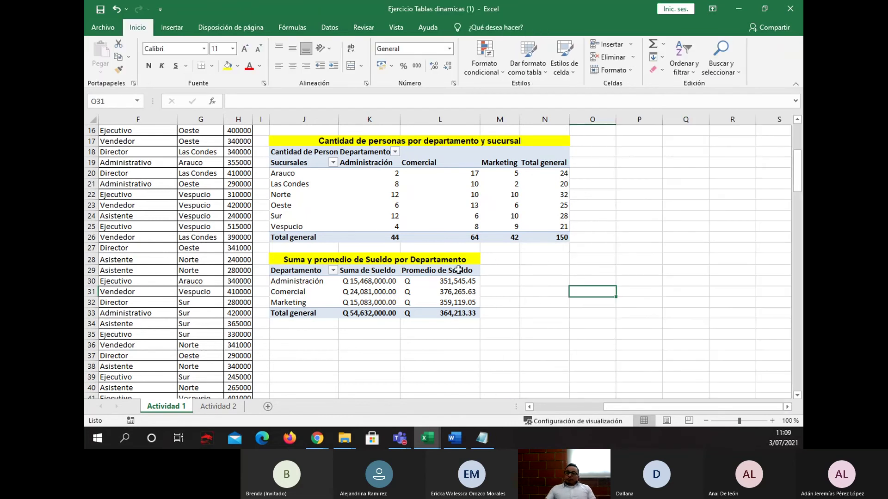
Review the fourth pivot table's instructions and the required table arrangement in Actividad 1, and open the Actividad 2 sheet
{"action": "scroll", "coordinate": [359, 262], "scroll_direction": "up", "scroll_amount": 5}
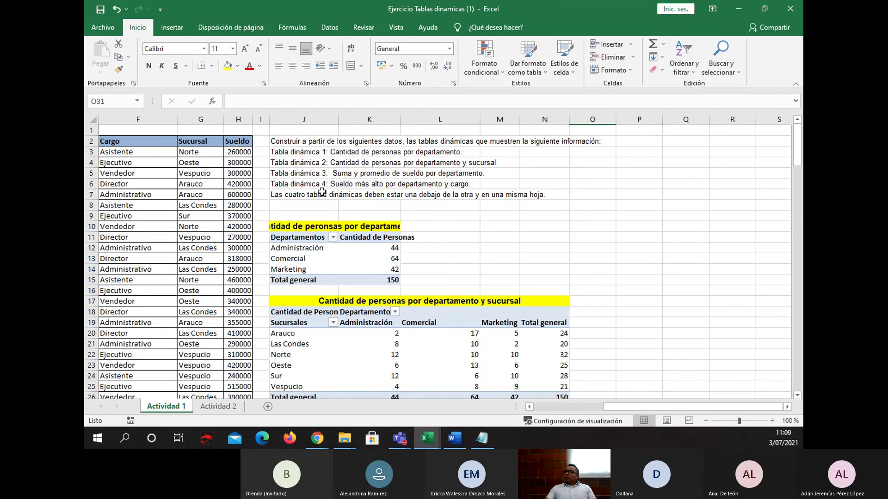
{"action": "scroll", "coordinate": [366, 246], "scroll_direction": "down", "scroll_amount": 3}
{"action": "scroll", "coordinate": [365, 246], "scroll_direction": "up", "scroll_amount": 3}
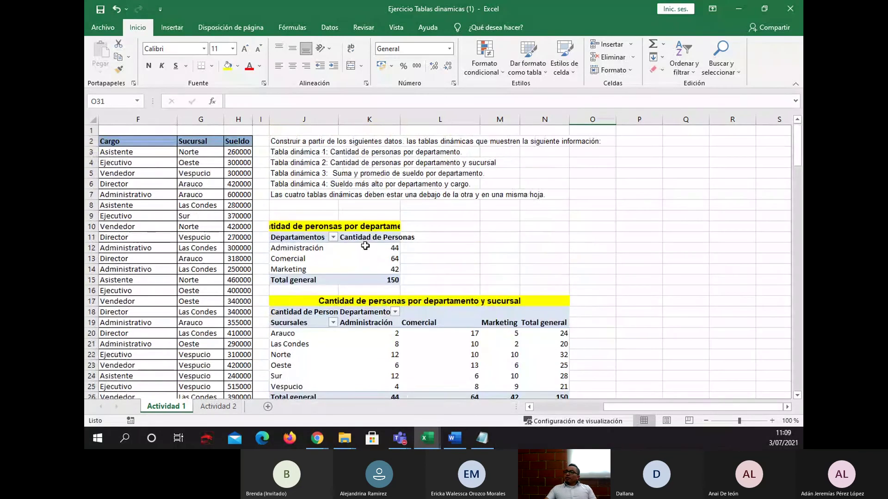
{"action": "left_click", "coordinate": [304, 185]}
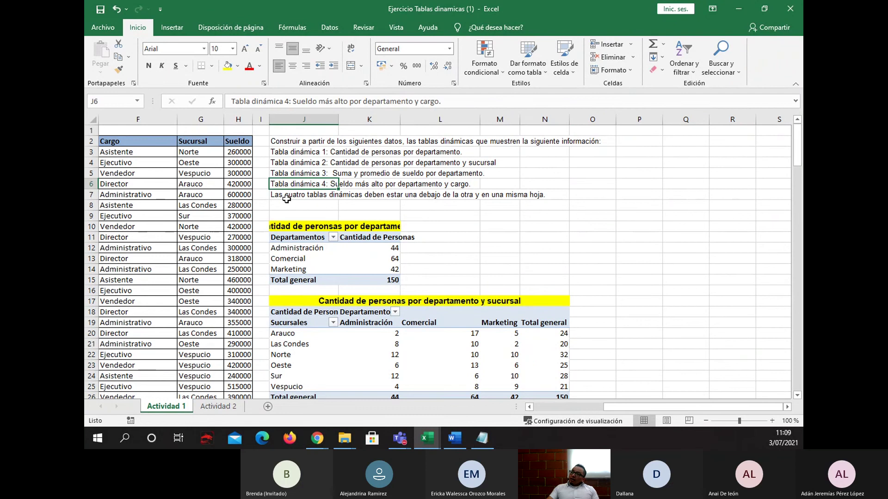
{"action": "left_click", "coordinate": [287, 198]}
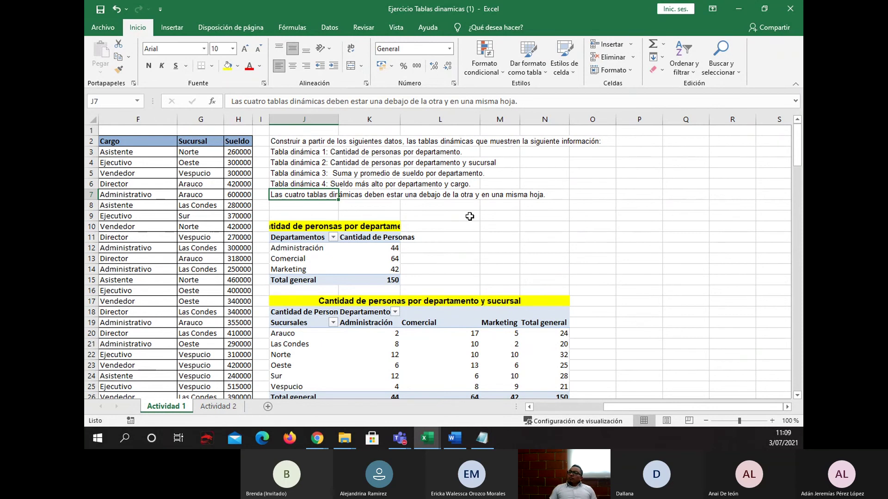
{"action": "scroll", "coordinate": [448, 293], "scroll_direction": "down", "scroll_amount": 3}
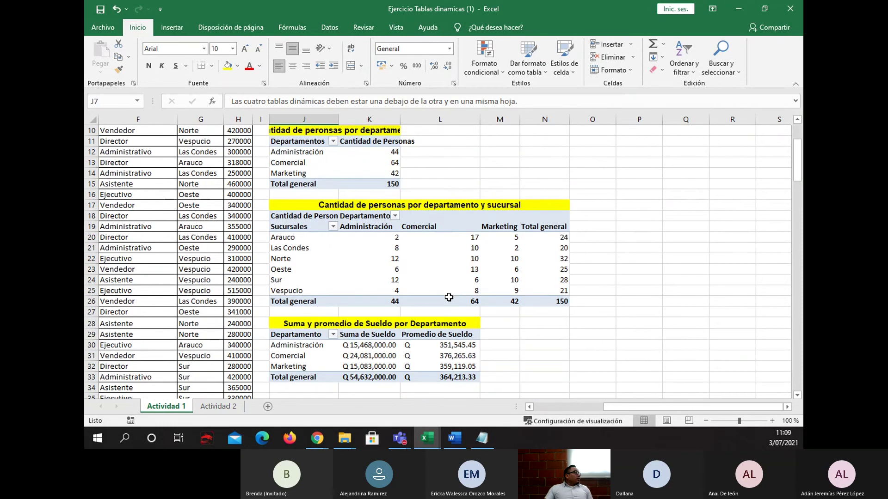
{"action": "scroll", "coordinate": [425, 300], "scroll_direction": "up", "scroll_amount": 3}
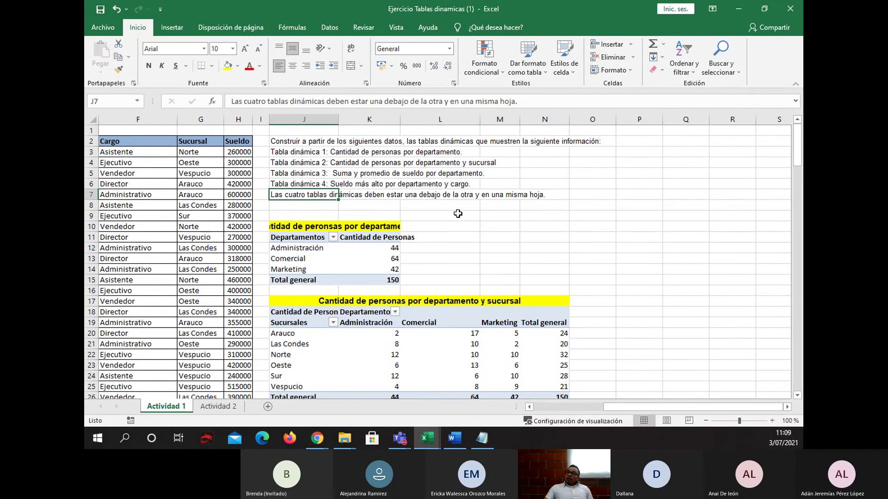
{"action": "left_click", "coordinate": [203, 407]}
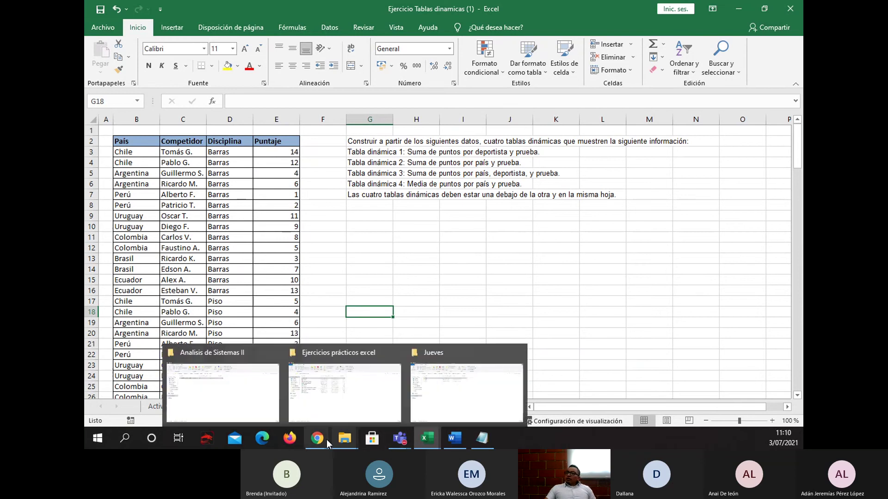
Review the Excel tutorials in Chrome's Semana del 28 de junio al 04 de julio 2021 course section and return to the Ejercicio Tablas dinamicas workbook
{"action": "mouse_move", "coordinate": [324, 439]}
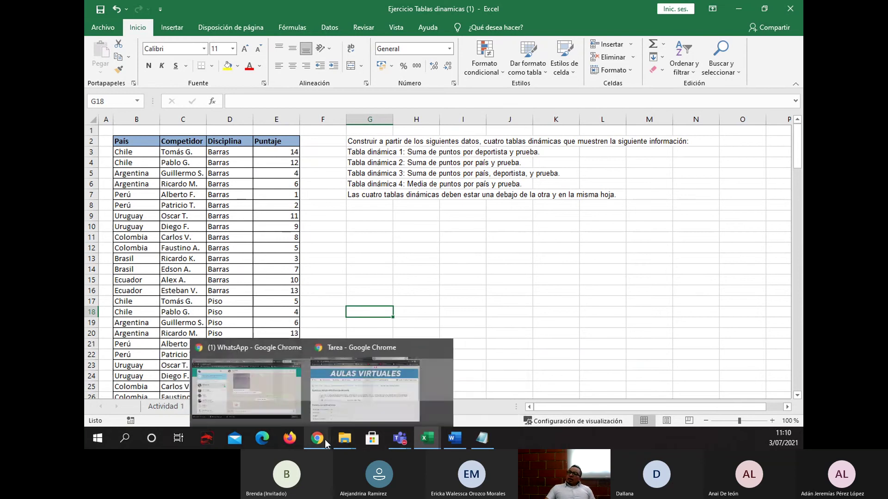
{"action": "left_click", "coordinate": [382, 404]}
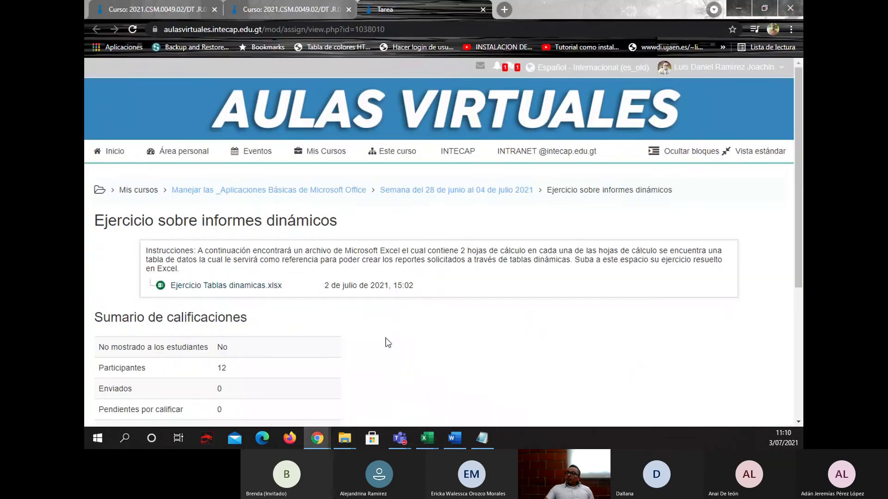
{"action": "left_click", "coordinate": [440, 198]}
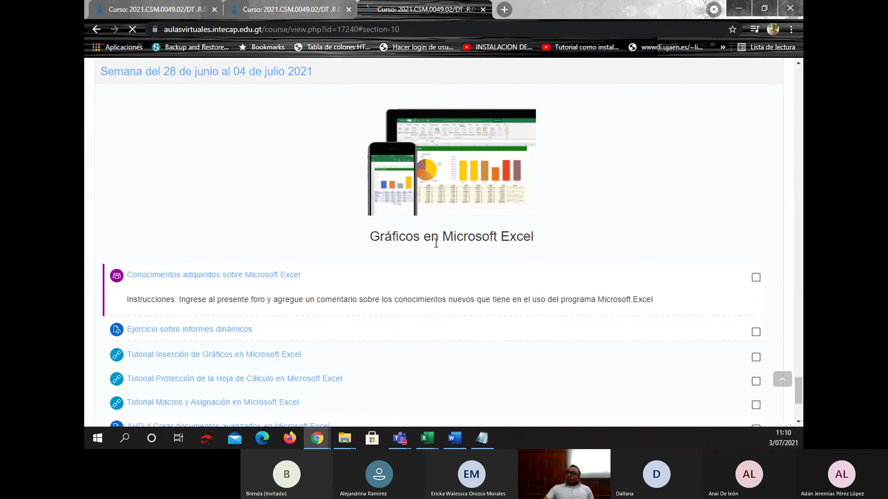
{"action": "scroll", "coordinate": [435, 243], "scroll_direction": "down", "scroll_amount": 2}
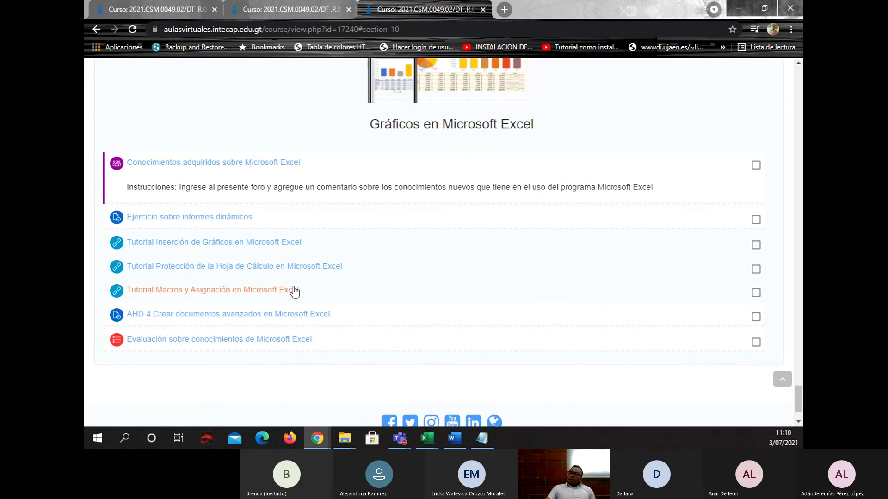
{"action": "left_click_drag", "start_coordinate": [310, 296], "coordinate": [103, 249]}
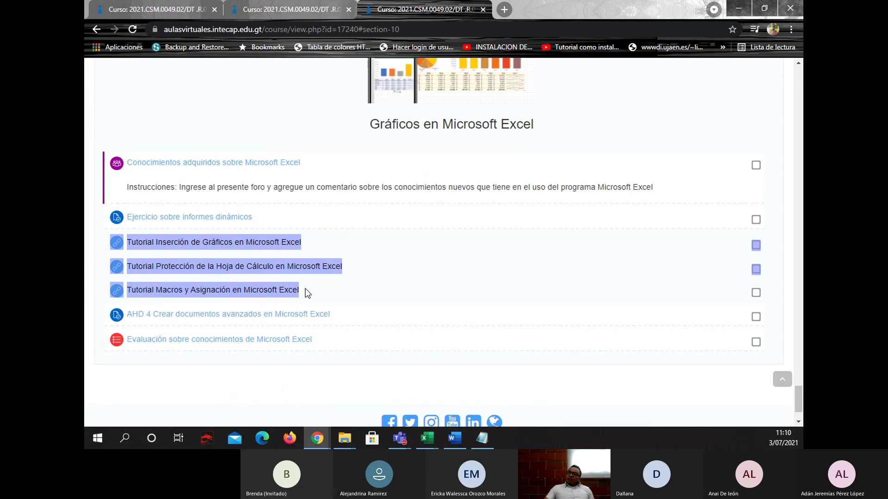
{"action": "left_click", "coordinate": [346, 292]}
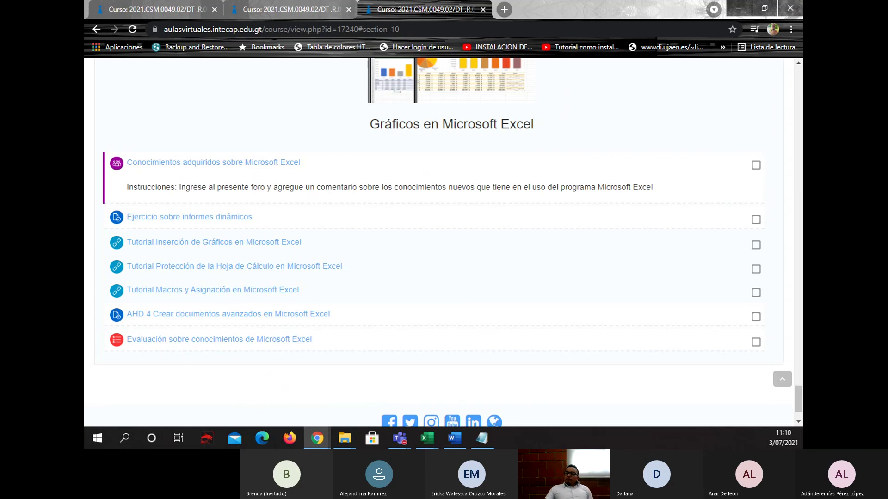
{"action": "mouse_move", "coordinate": [426, 430]}
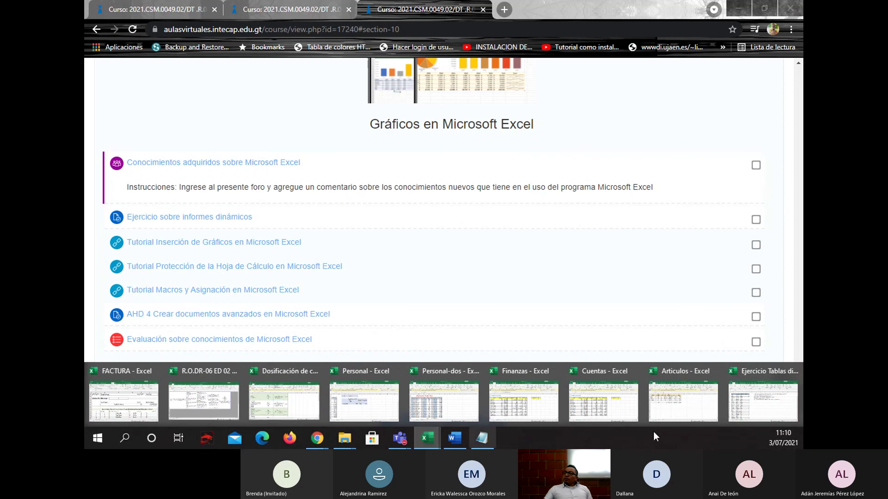
{"action": "left_click", "coordinate": [761, 406]}
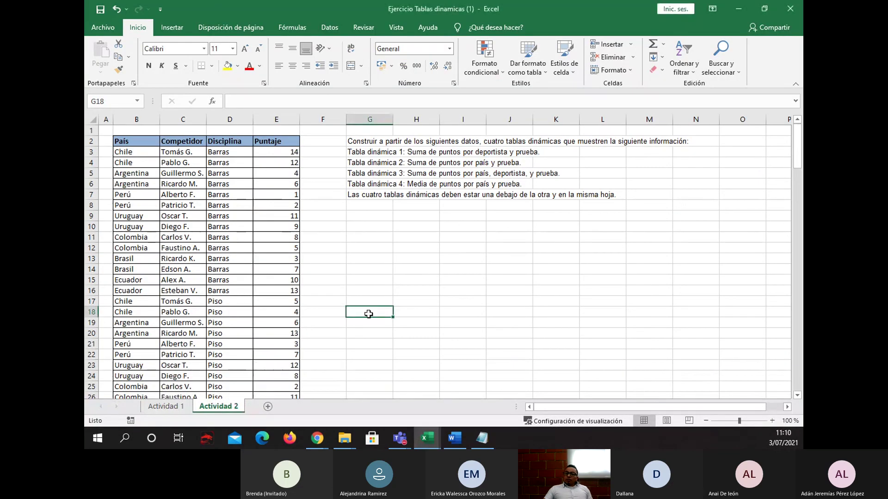